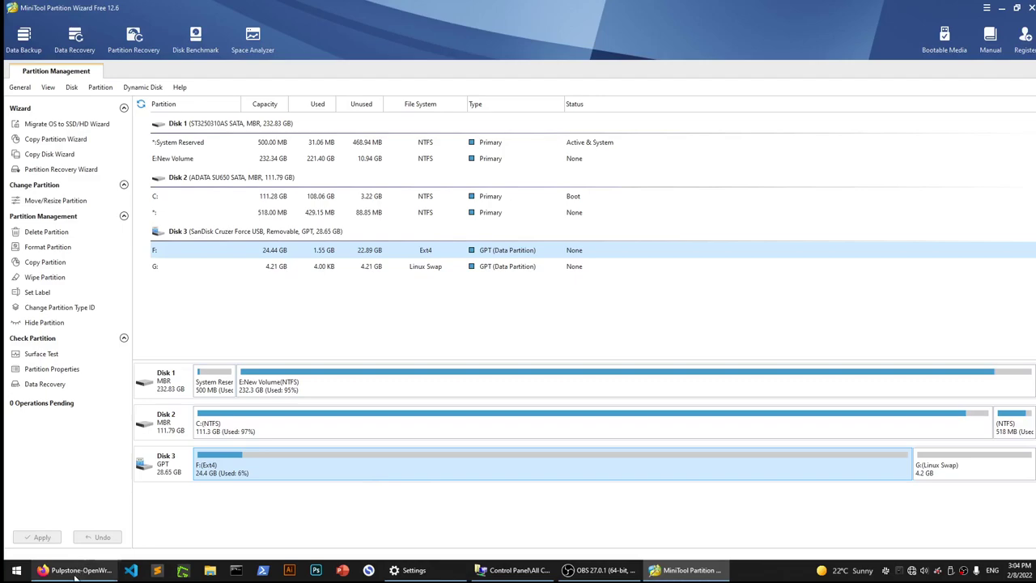
Bring the Pulpstone LuCI login page at 192.168.1.1 forward in Firefox and select its URL.
mouse_move(76, 575)
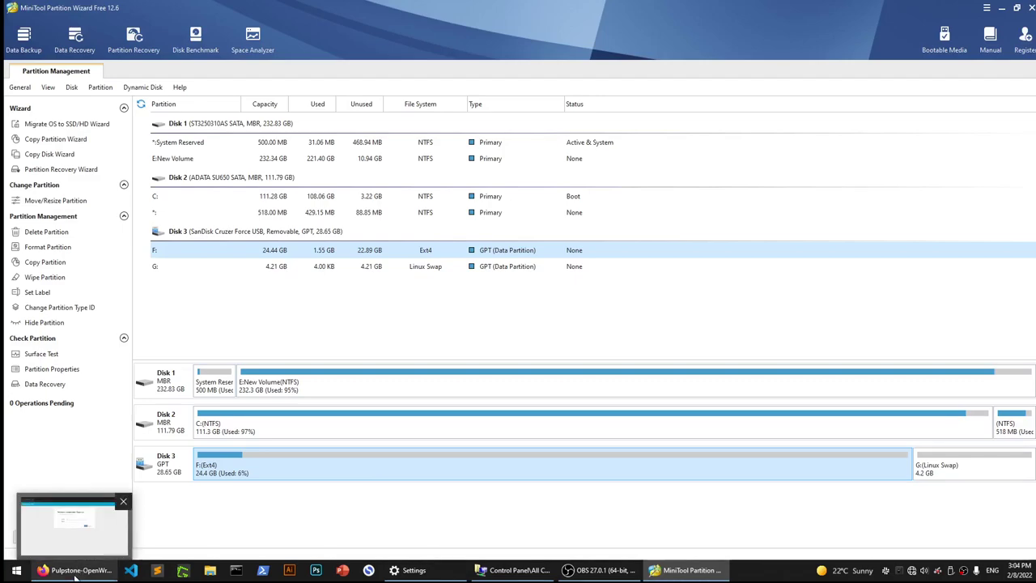
left_click(76, 576)
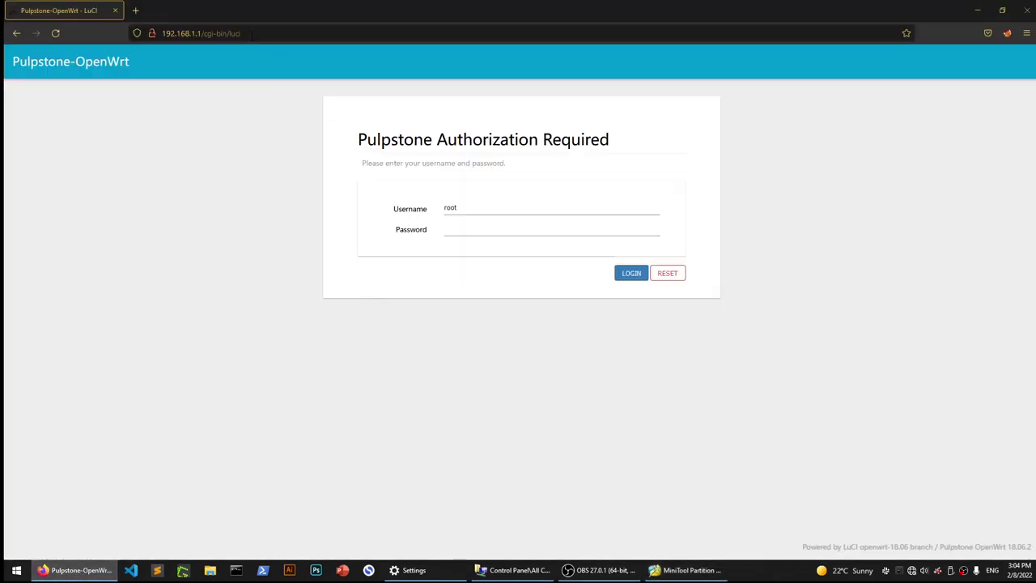
left_click(251, 33)
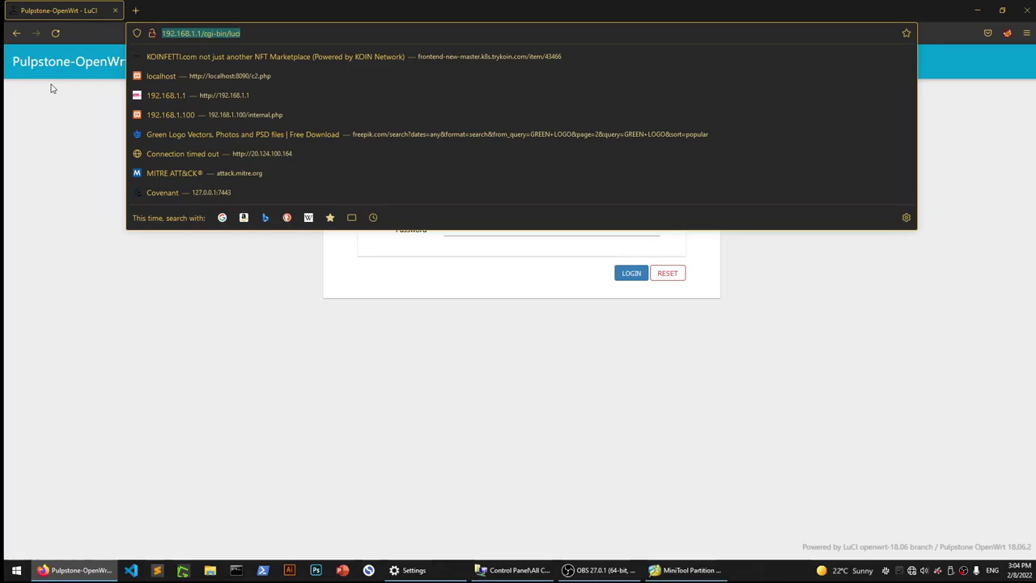
Clear the address-bar suggestions from the LuCI login page and minimize Firefox to show MiniTool.
left_click(51, 87)
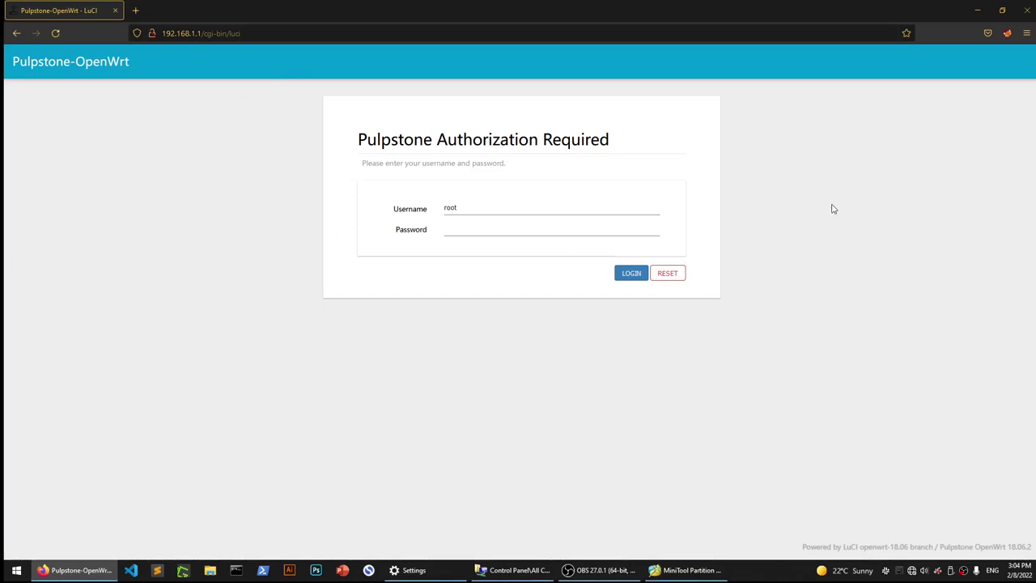
left_click(296, 32)
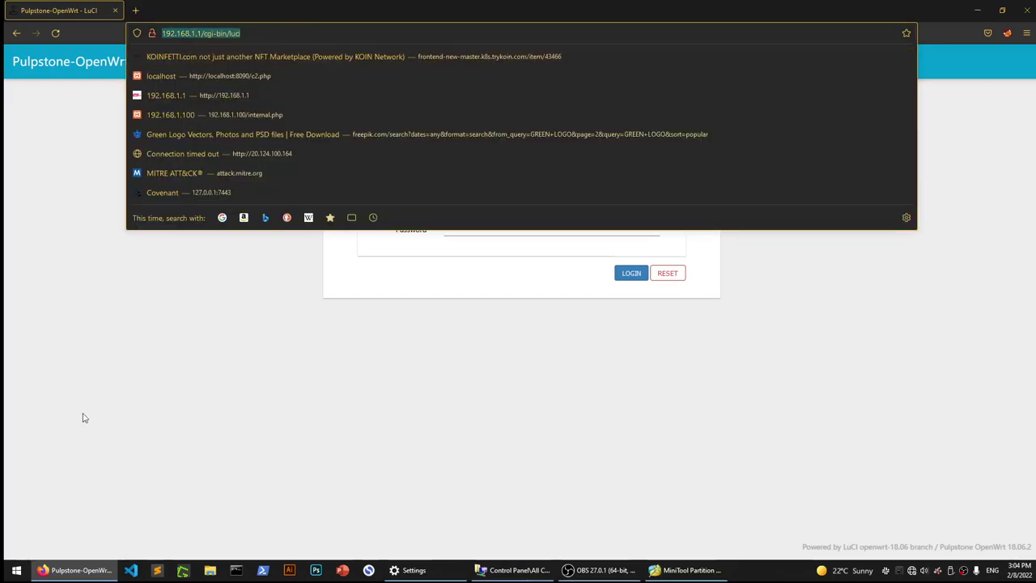
left_click(357, 412)
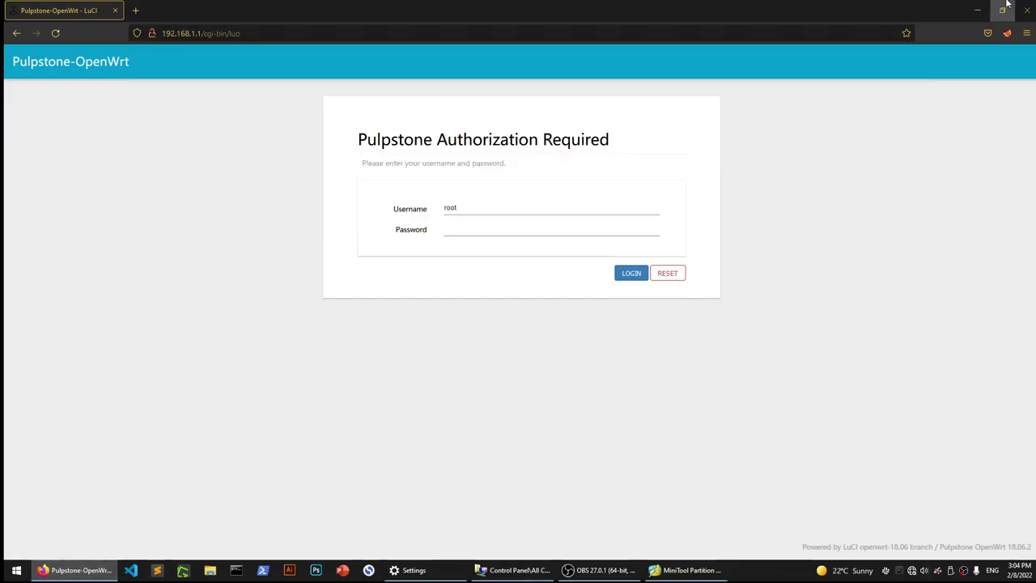
left_click(977, 10)
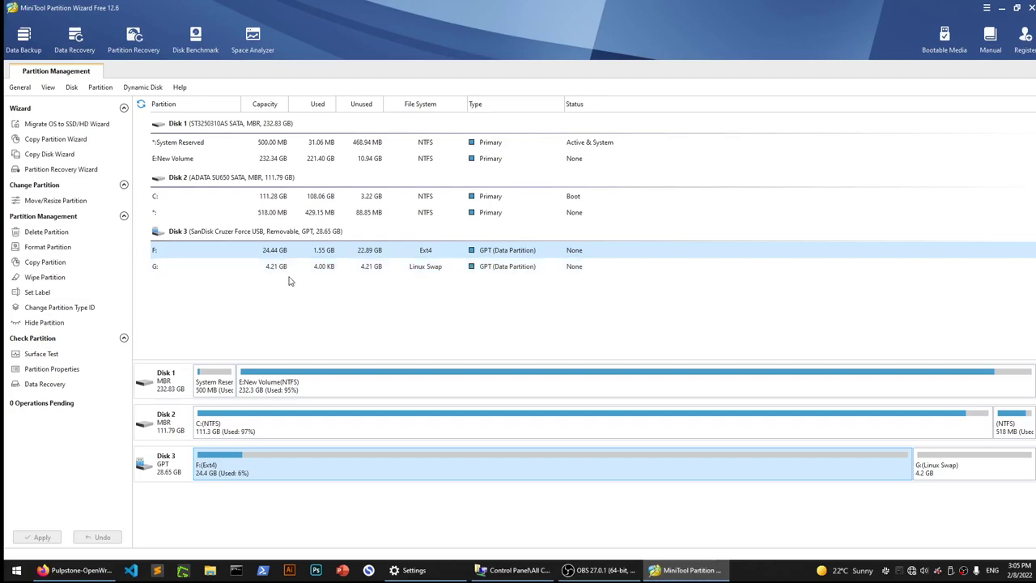
Minimize MiniTool Partition Wizard and return to the LuCI login page's password field.
left_click(1001, 9)
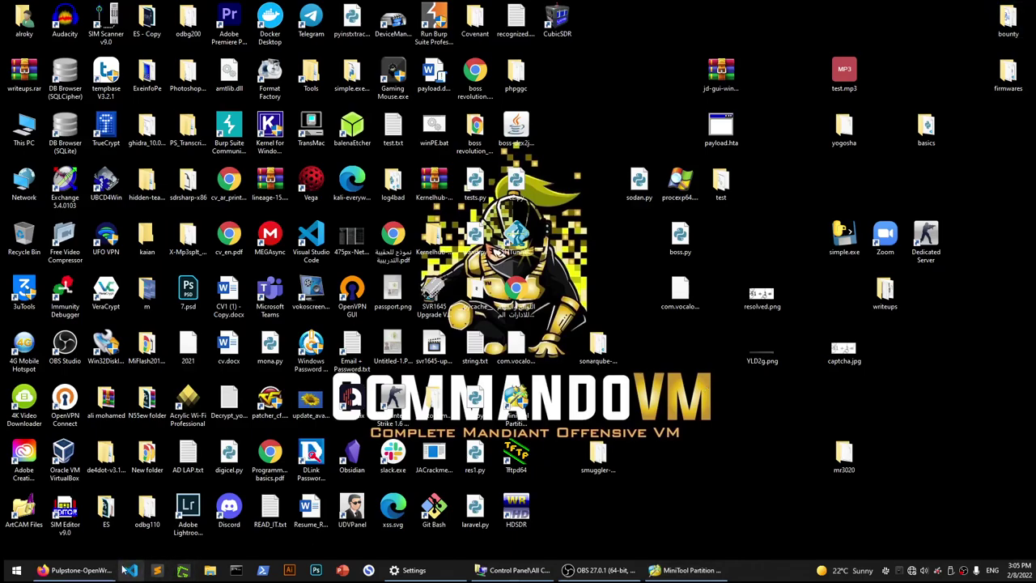
left_click(85, 572)
left_click(672, 570)
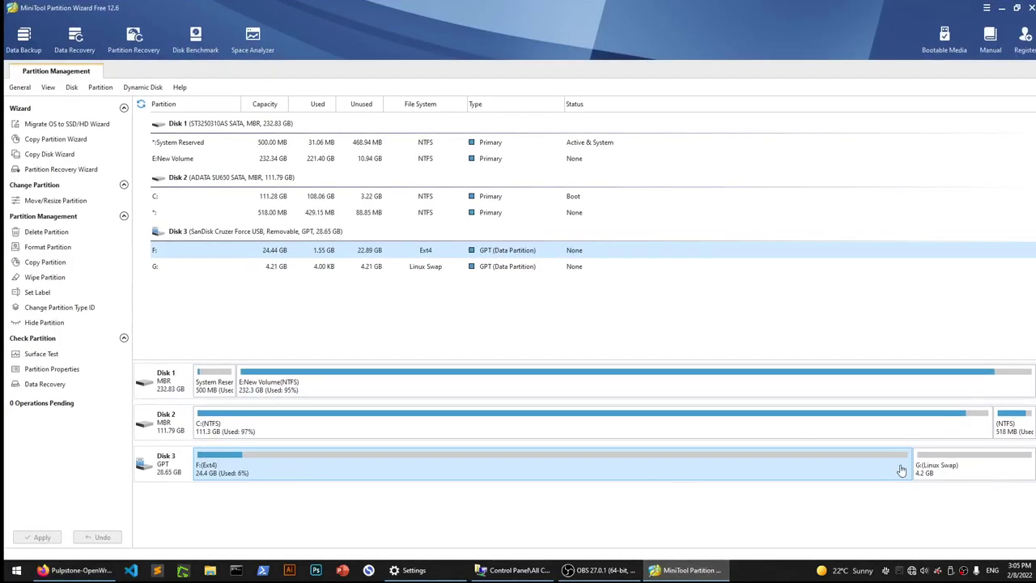
left_click(1001, 8)
left_click(489, 230)
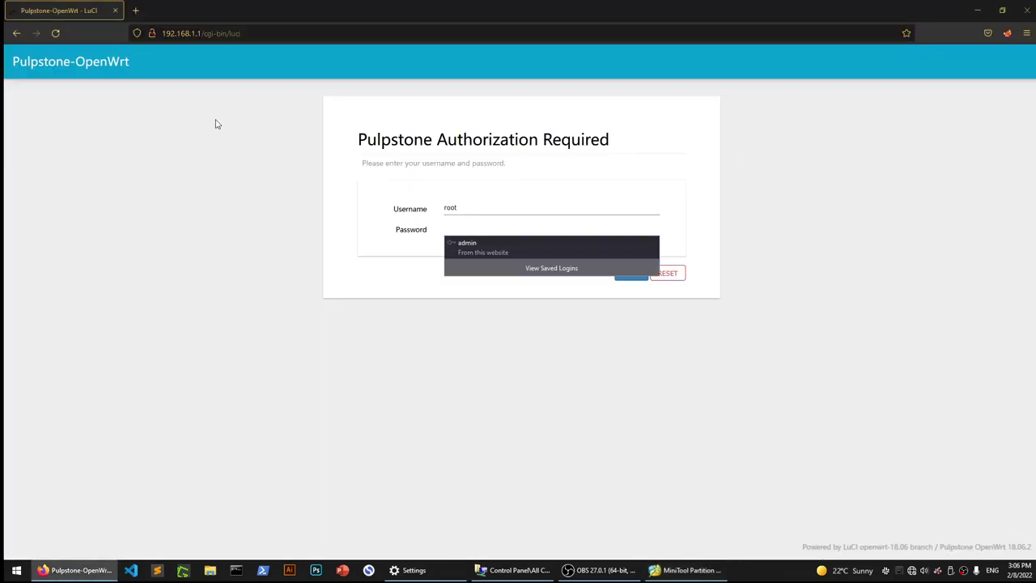
Log in to LuCI as root, decline Firefox's save-login prompt, and expand the Network menu.
key("ctrl+l")
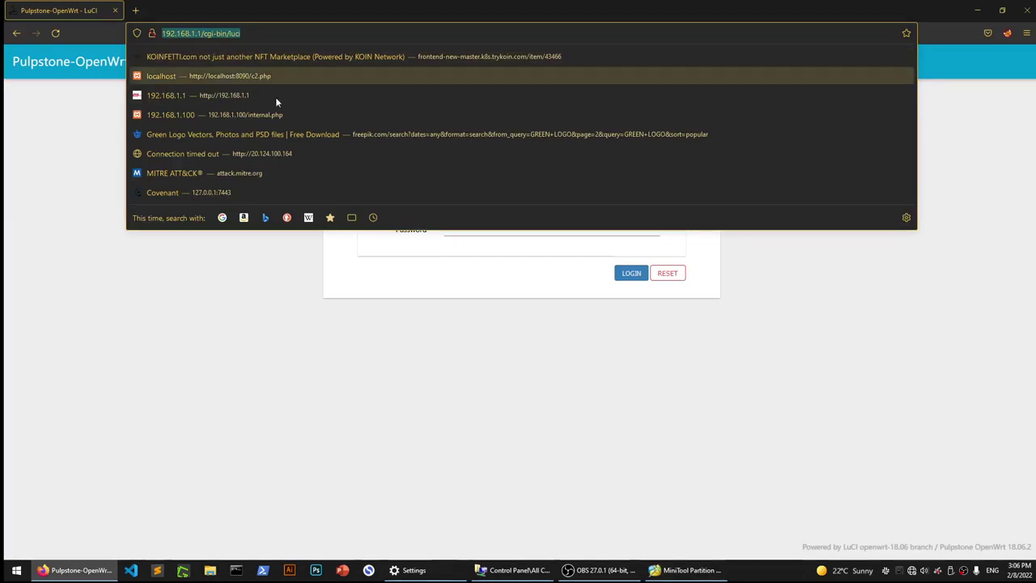
left_click(518, 264)
left_click(513, 231)
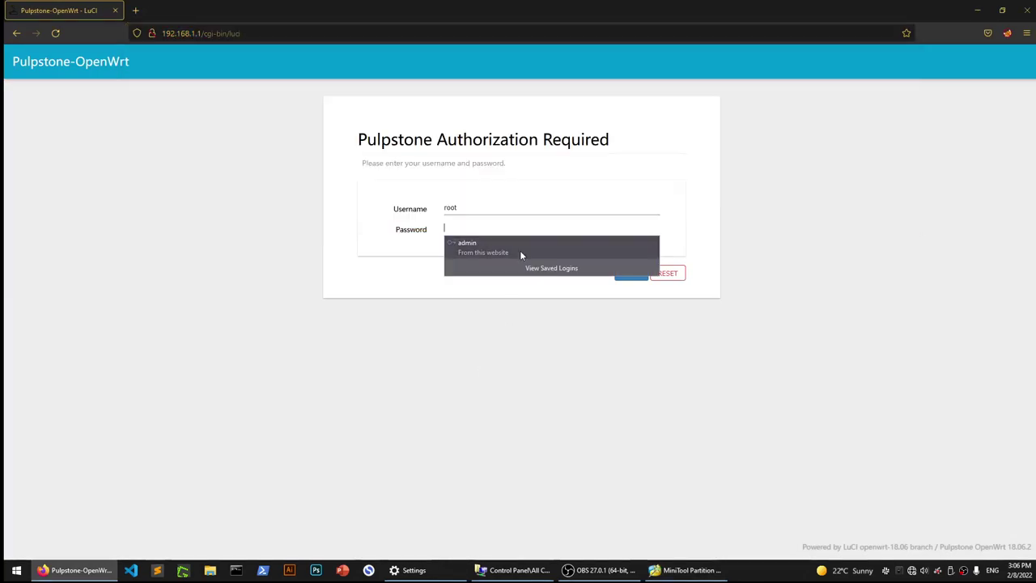
type("root")
key("Return")
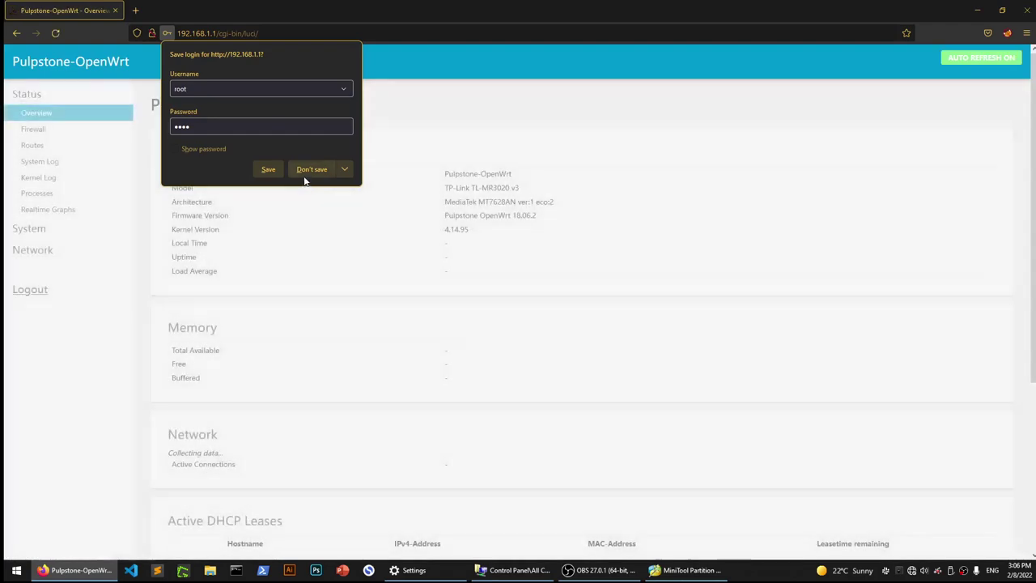
left_click(308, 172)
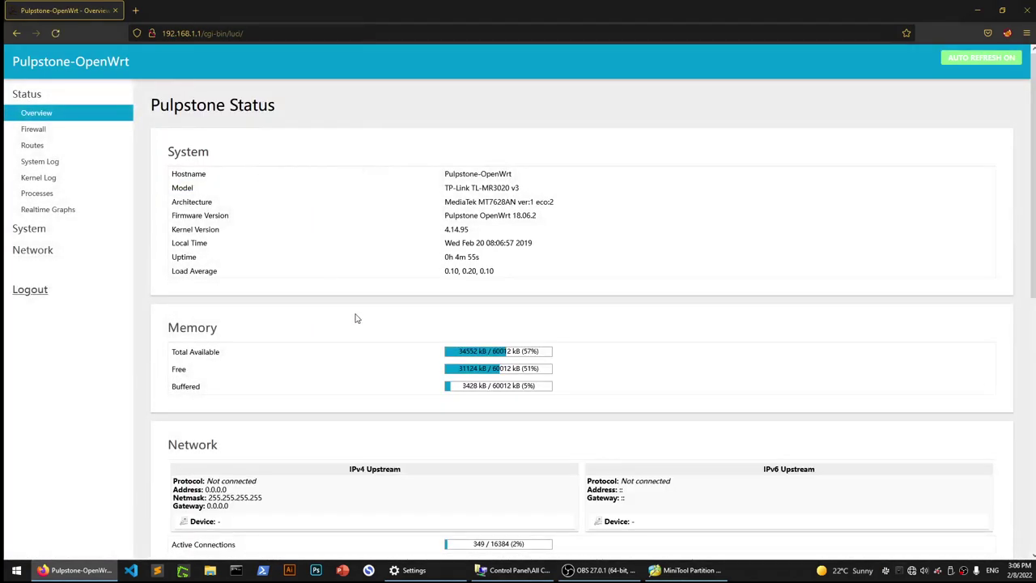
scroll(355, 319, "down", 3)
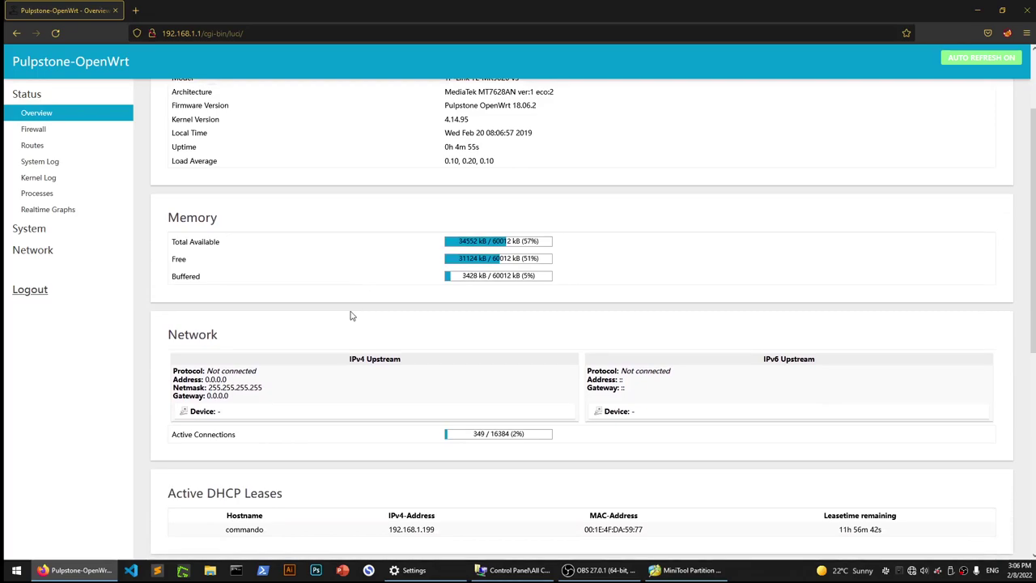
left_click(56, 255)
Scan for networks from radio0 on the Wireless page and join ZTE_C2E2CE at 100% signal.
left_click(60, 284)
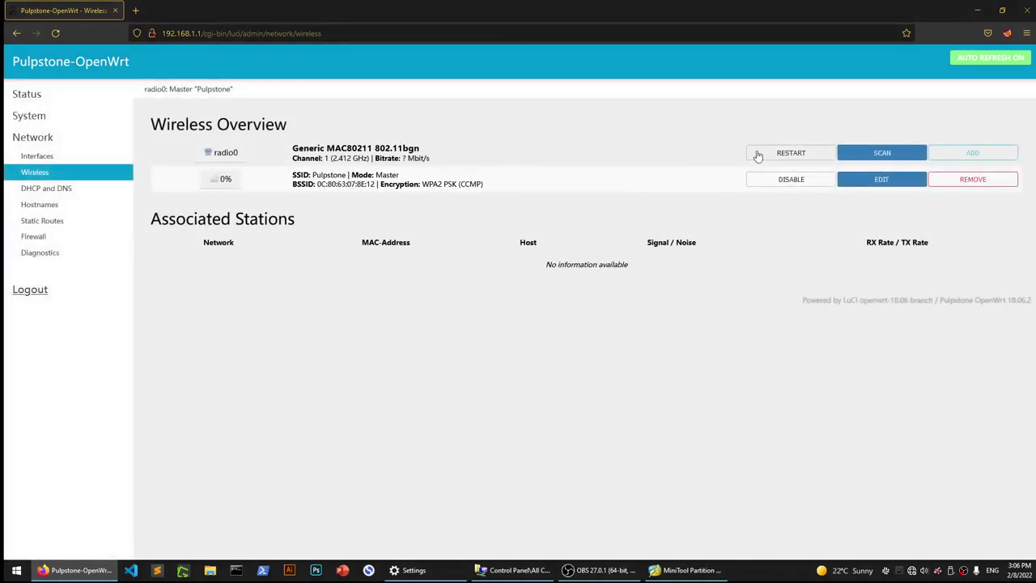
double_click(219, 153)
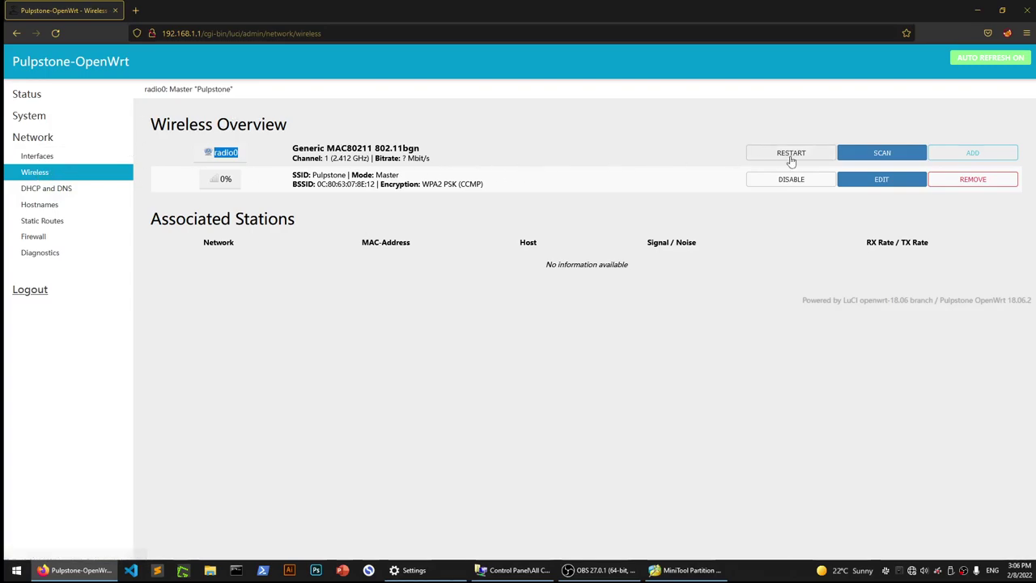
left_click(873, 154)
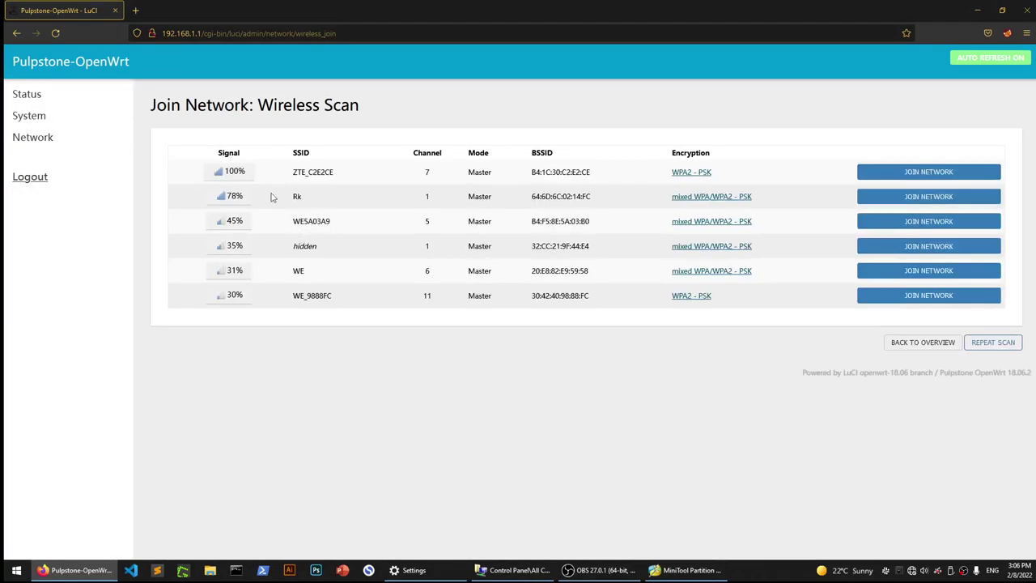
double_click(233, 171)
double_click(315, 172)
left_click(941, 173)
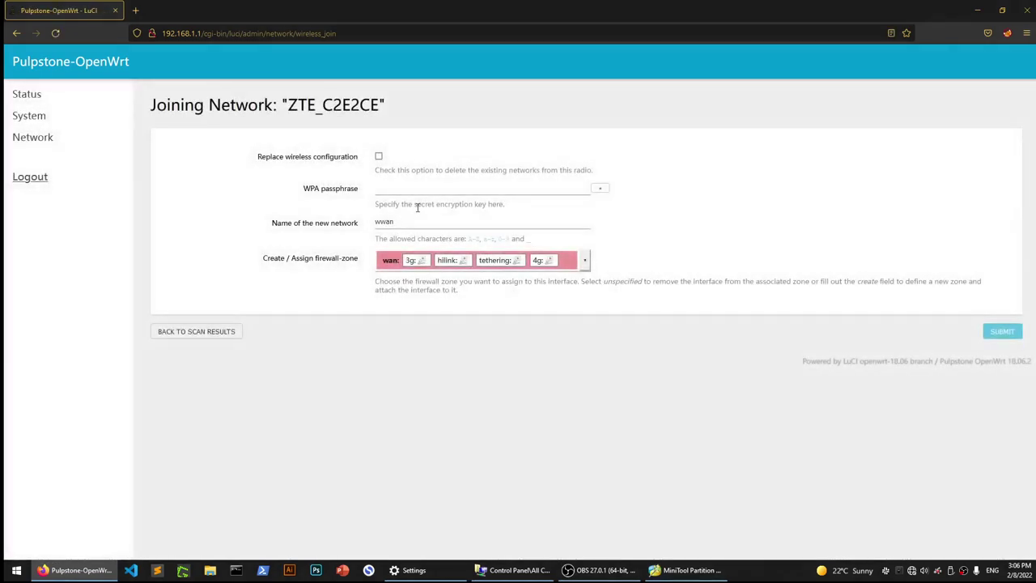
Join ZTE_C2E2CE as network wwan with its WPA passphrase, then Save & Apply.
left_click(406, 188)
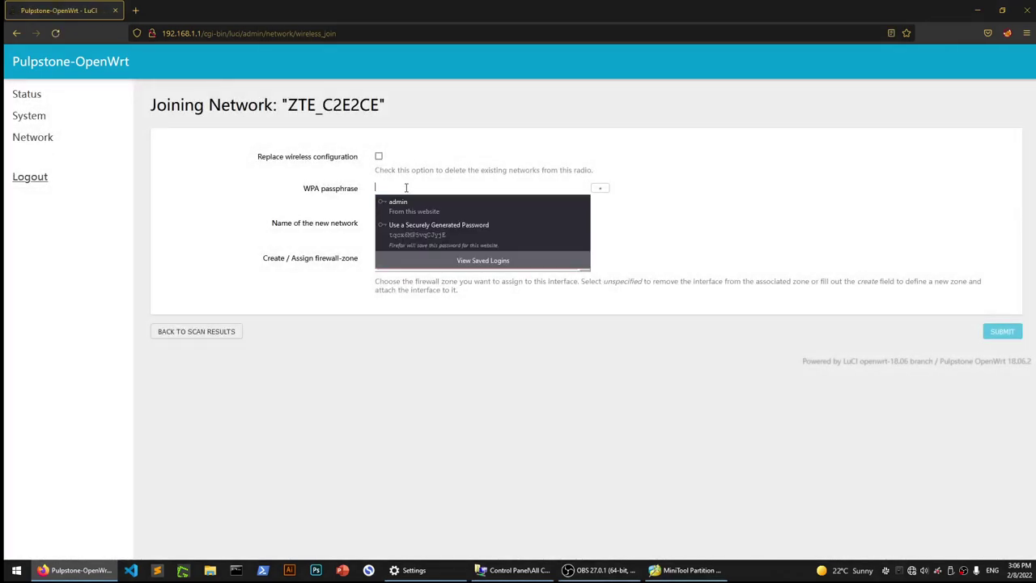
type("12")
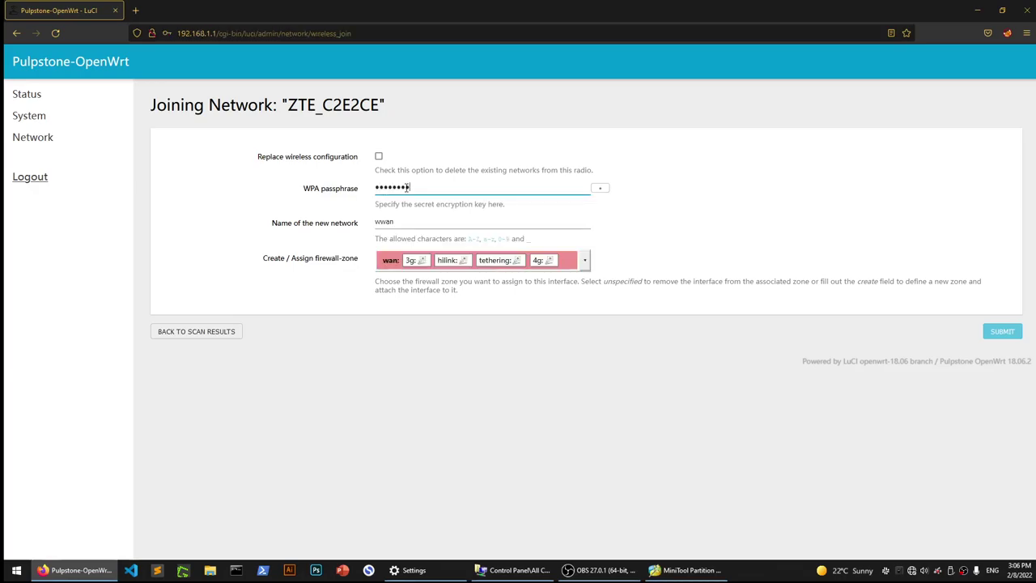
left_click(1004, 333)
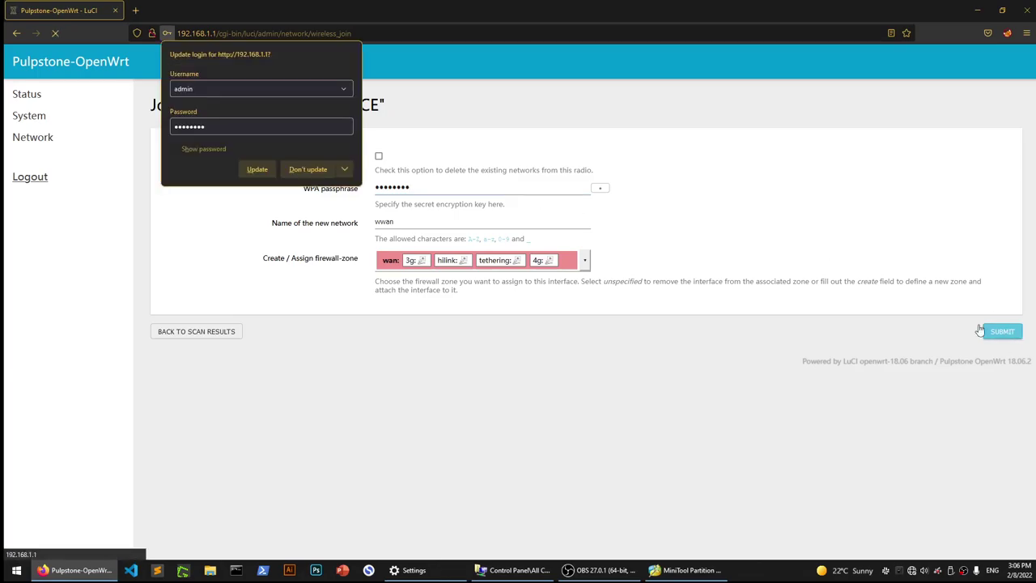
left_click(307, 171)
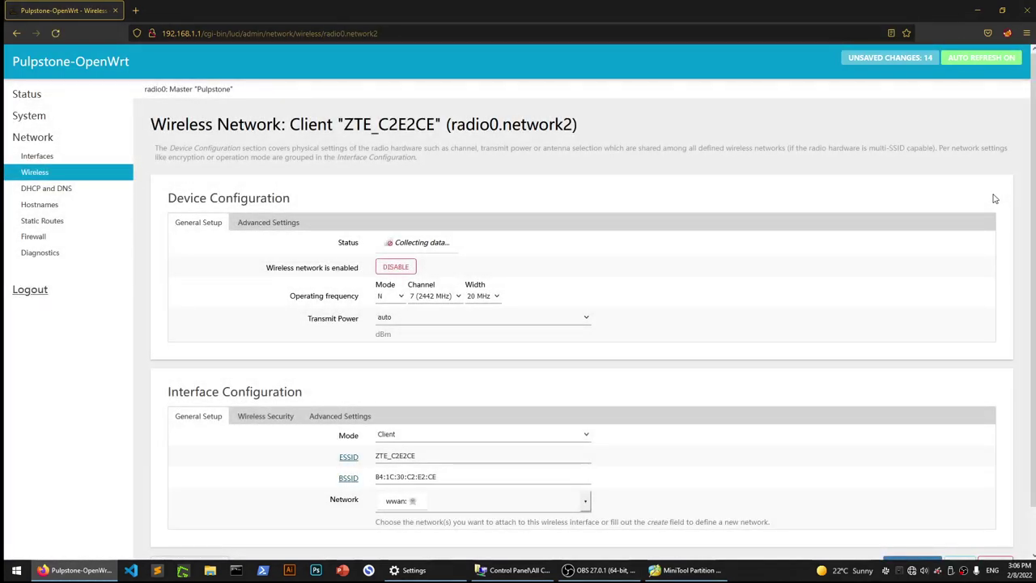
scroll(688, 170, "down", 3)
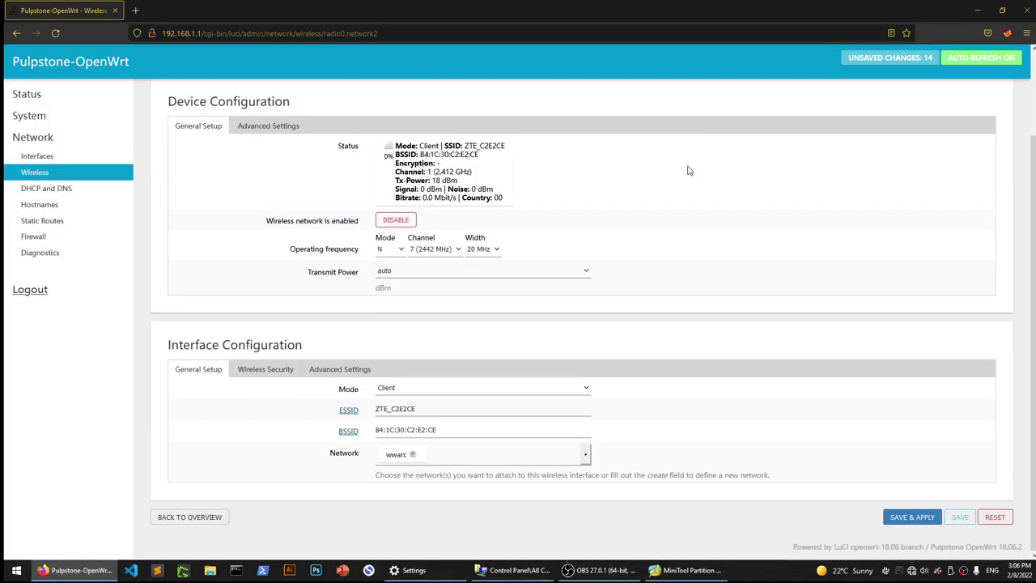
left_click(922, 522)
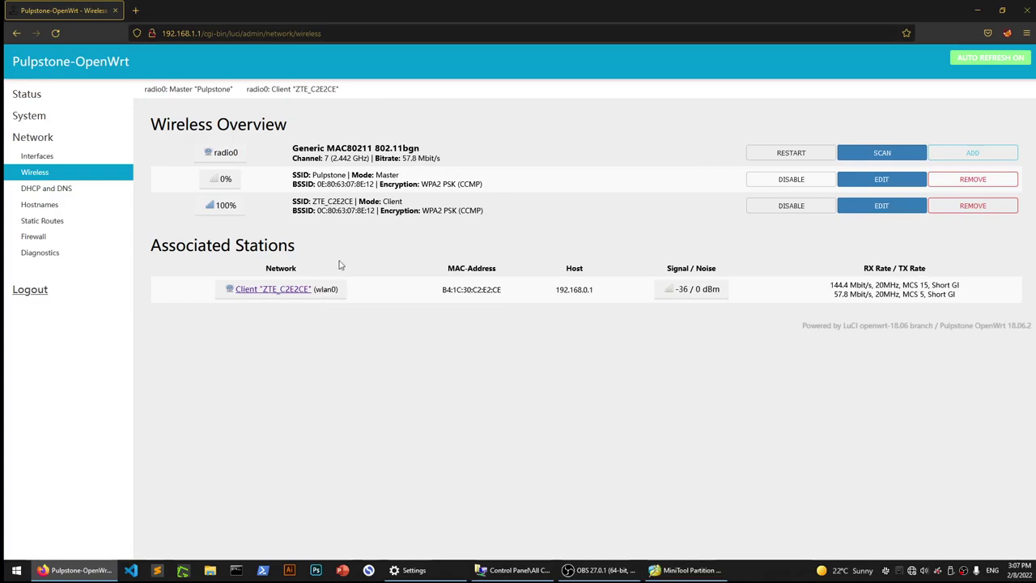
Confirm ZTE_C2E2CE shows in Client mode on the Wireless overview.
double_click(203, 123)
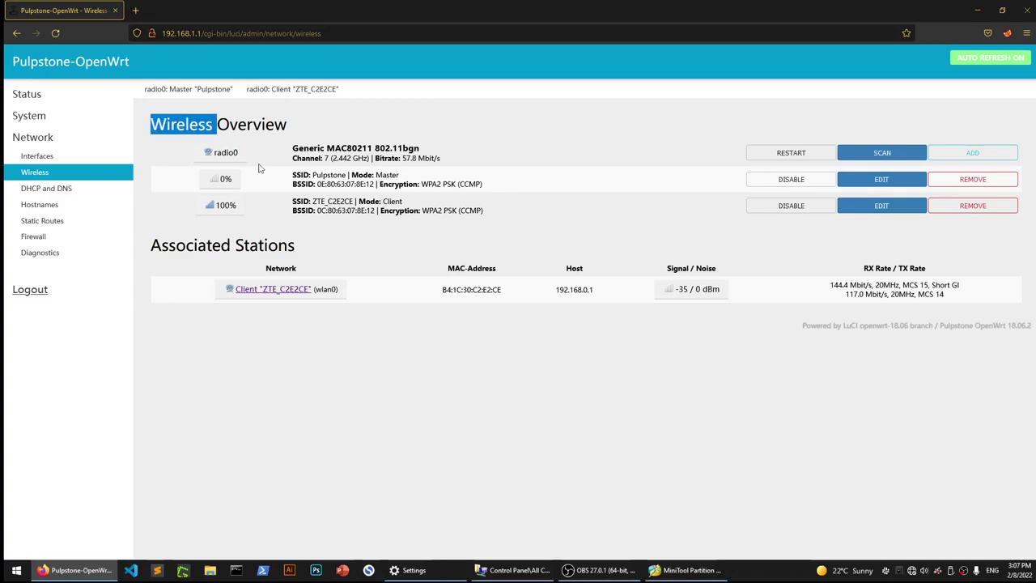
double_click(393, 201)
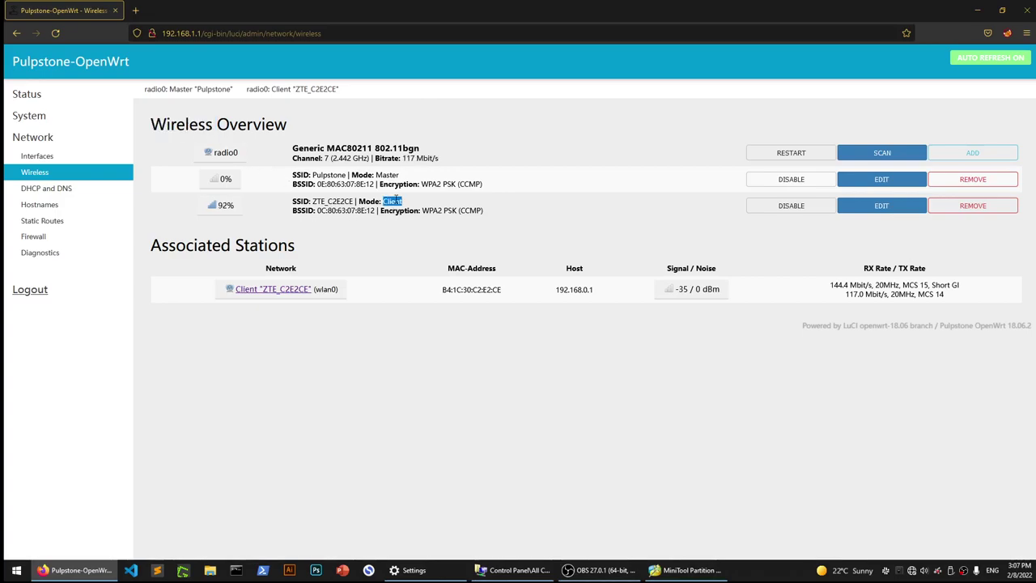
left_click(350, 201)
double_click(392, 200)
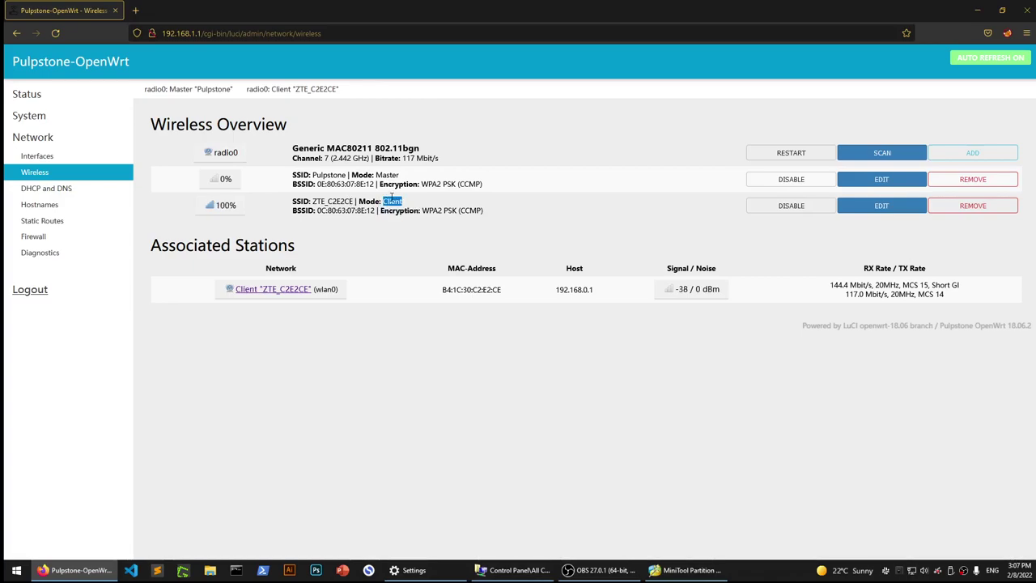
Check the WWAN interface on Network > Interfaces: DHCP client with IPv4 192.168.0.107/24.
left_click(34, 164)
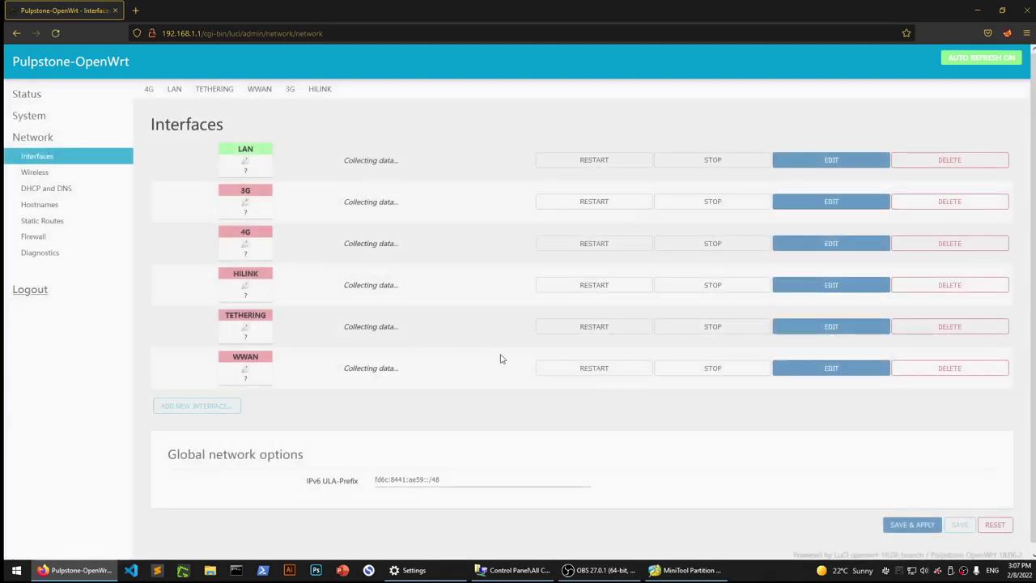
scroll(438, 294, "down", 1)
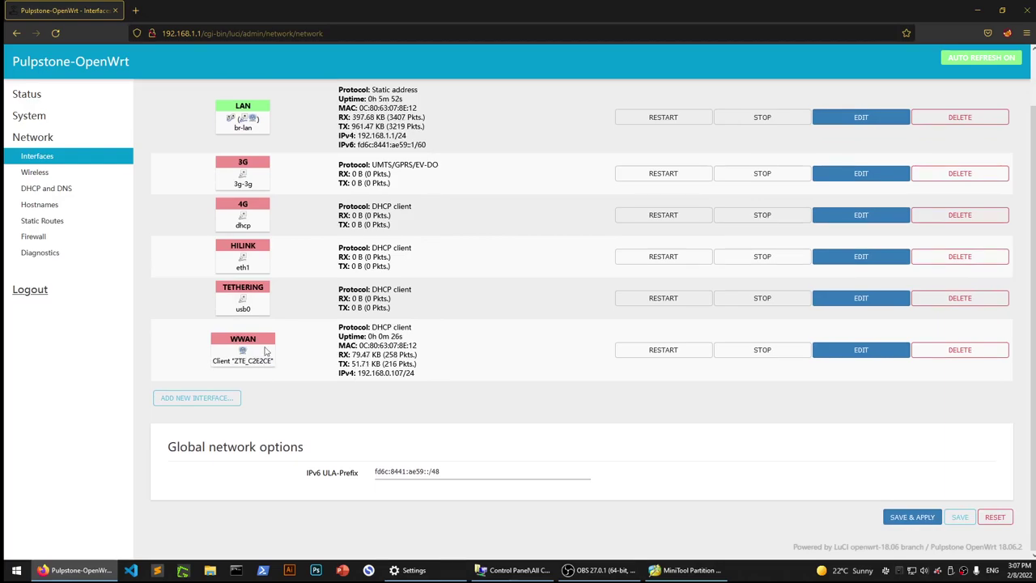
left_click_drag(234, 362, 274, 361)
left_click(445, 365)
left_click_drag(374, 327, 418, 328)
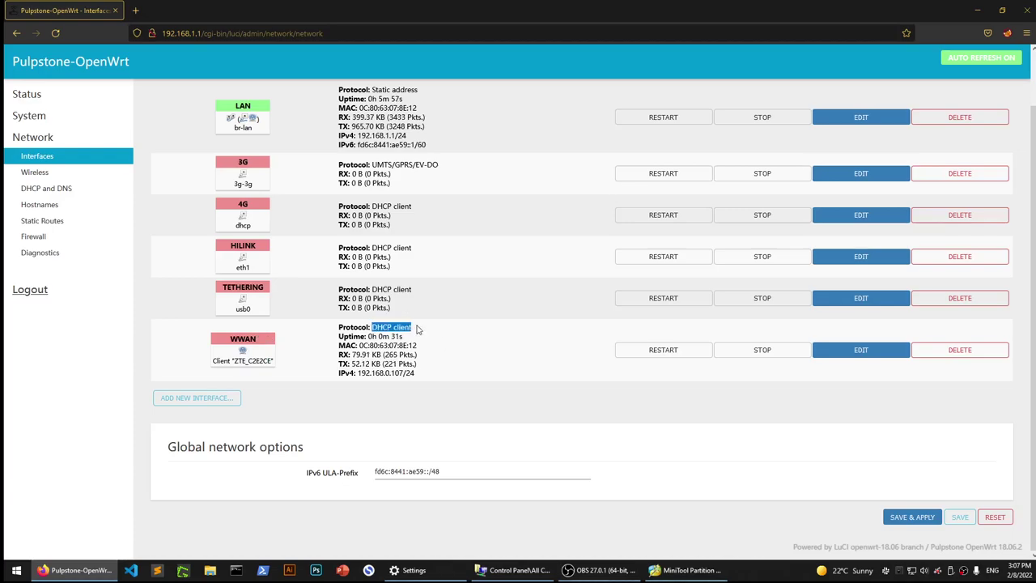
left_click_drag(391, 373, 403, 373)
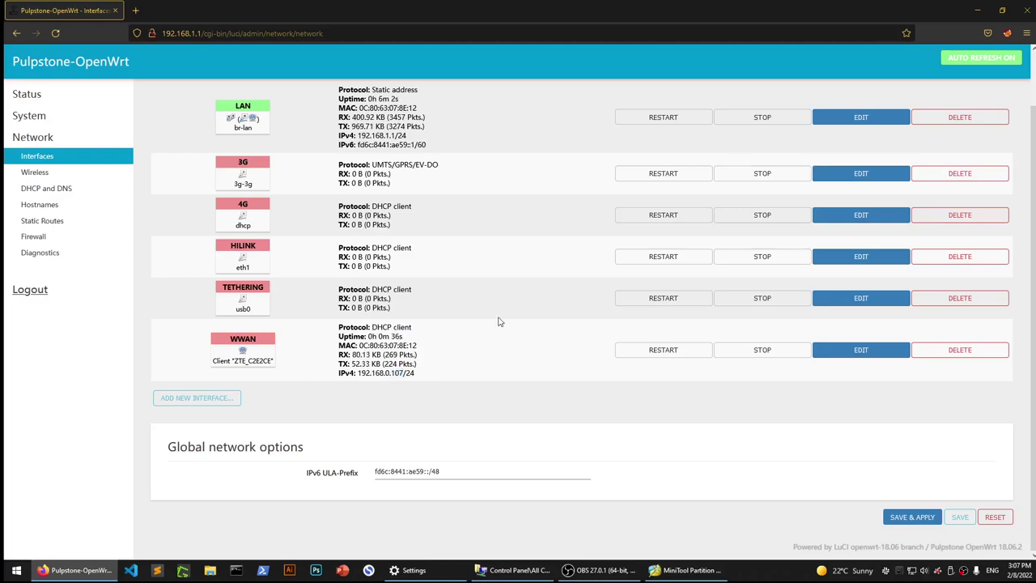
left_click(16, 570)
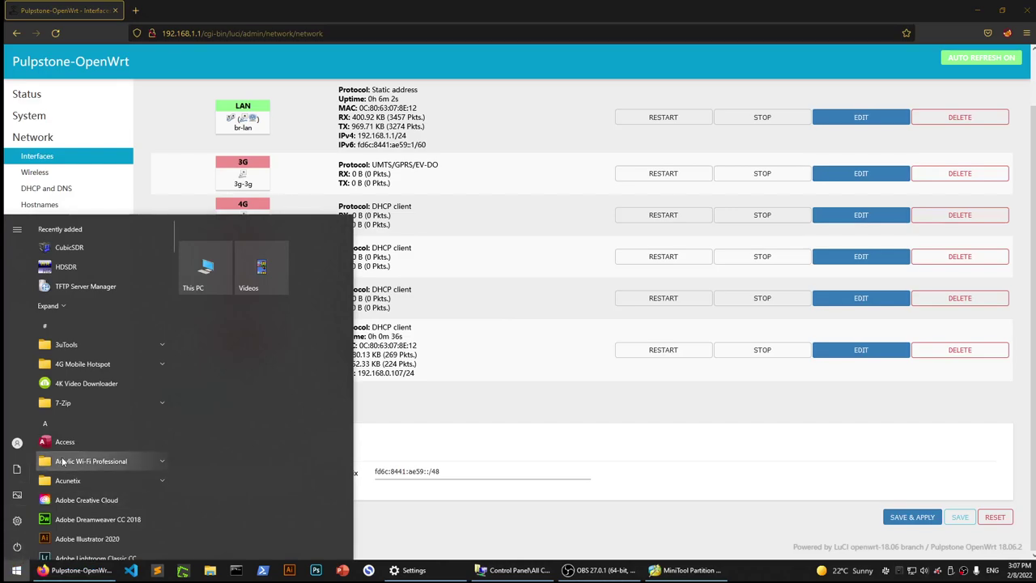
Launch PuTTY and open an SSH session to 192.168.1.1.
type("putty")
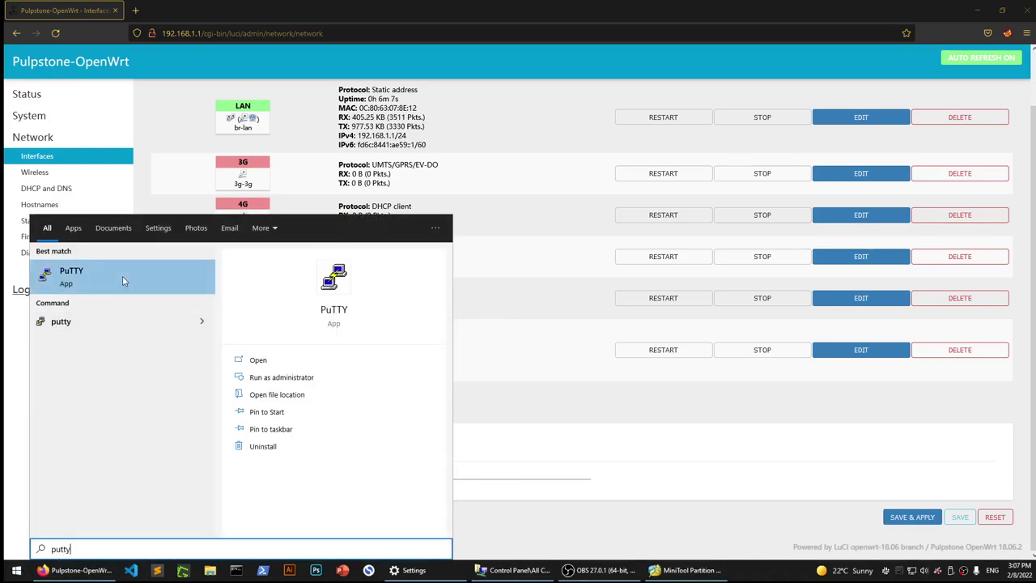
left_click(122, 276)
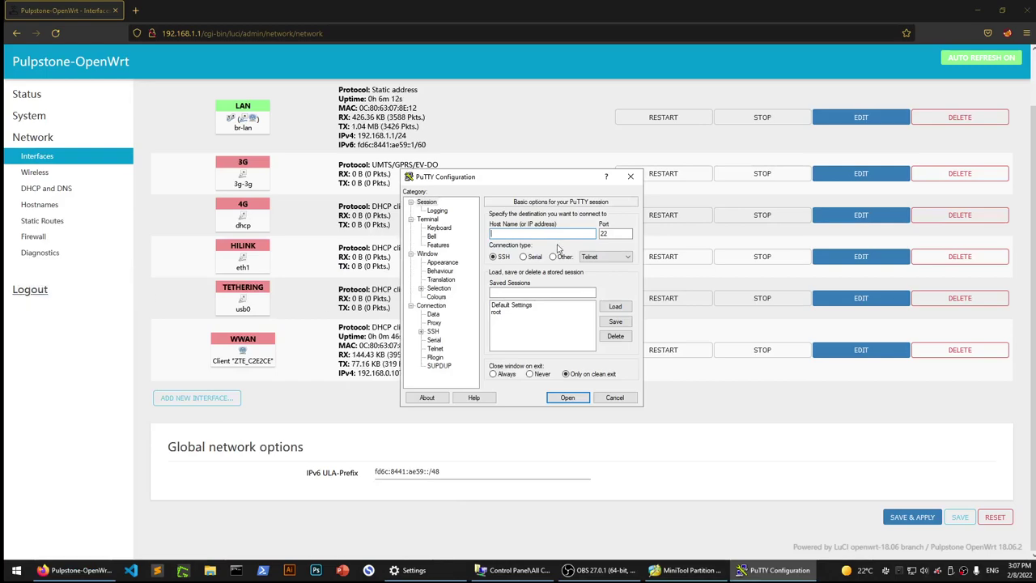
type("192.168.1")
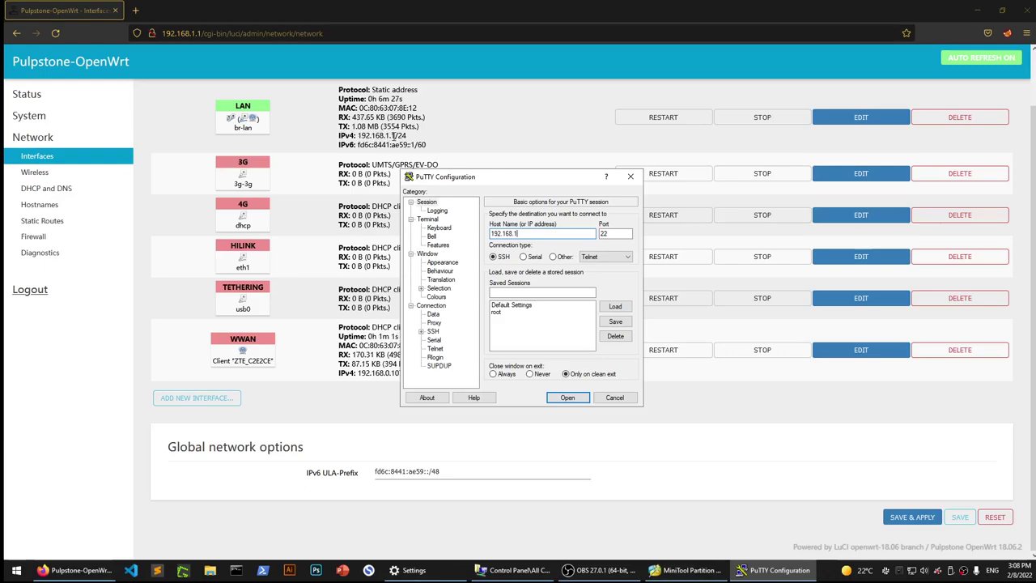
double_click(245, 360)
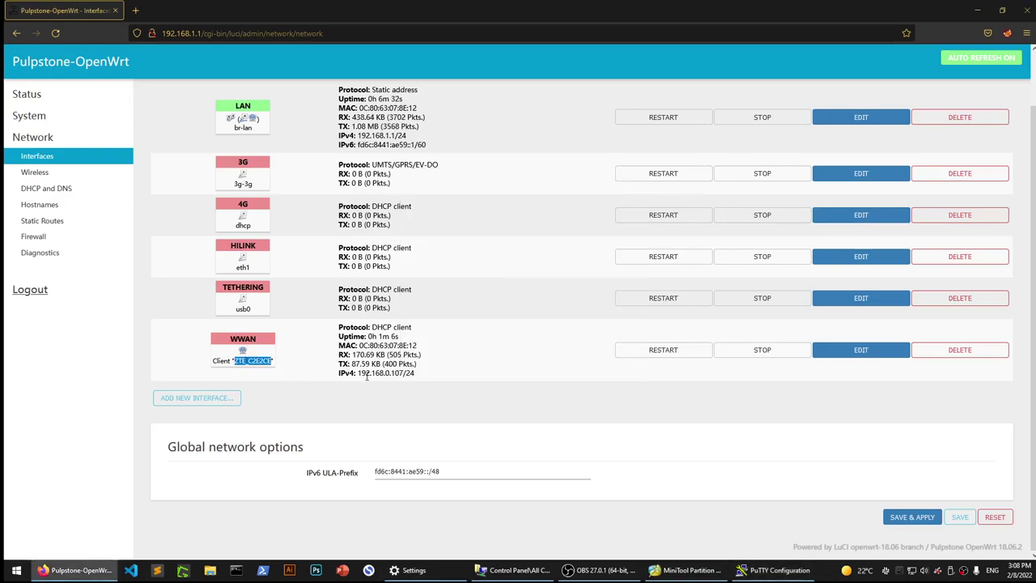
left_click(636, 481)
left_click(779, 570)
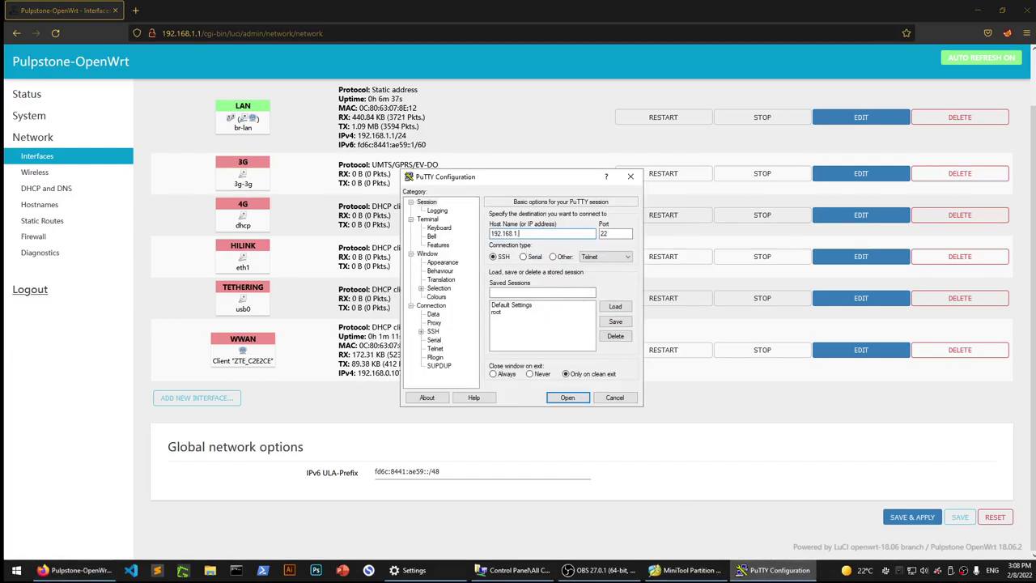
type("1")
key("Return")
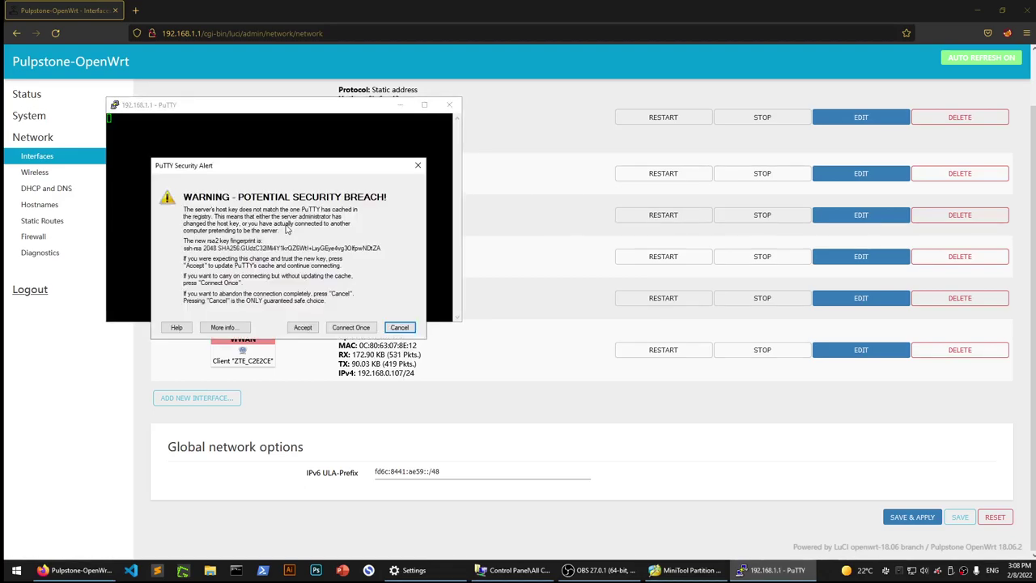
Accept the host key, log in as root, and ping google.com, stopping it with Ctrl+C.
left_click(306, 327)
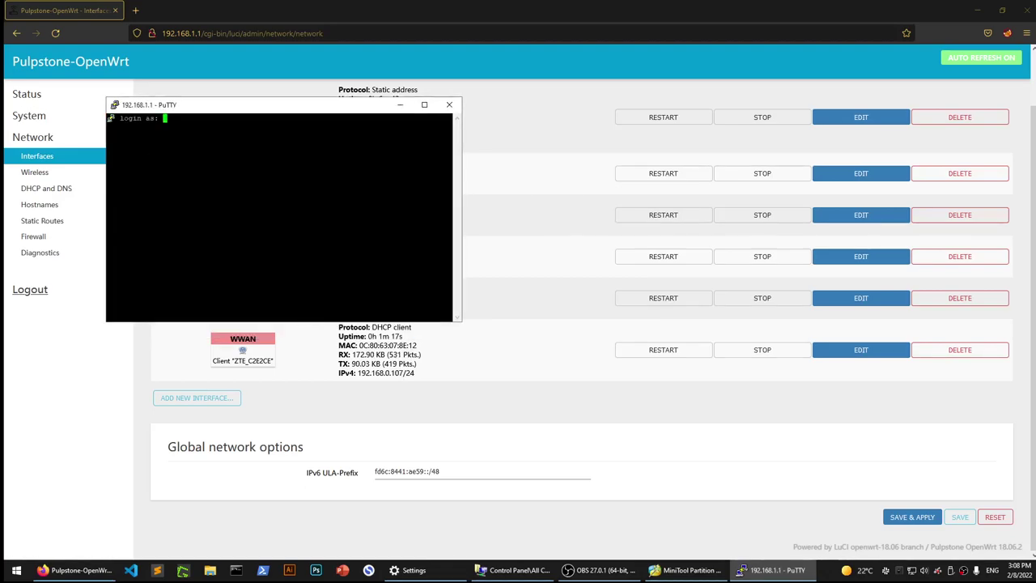
type("root")
key("Return")
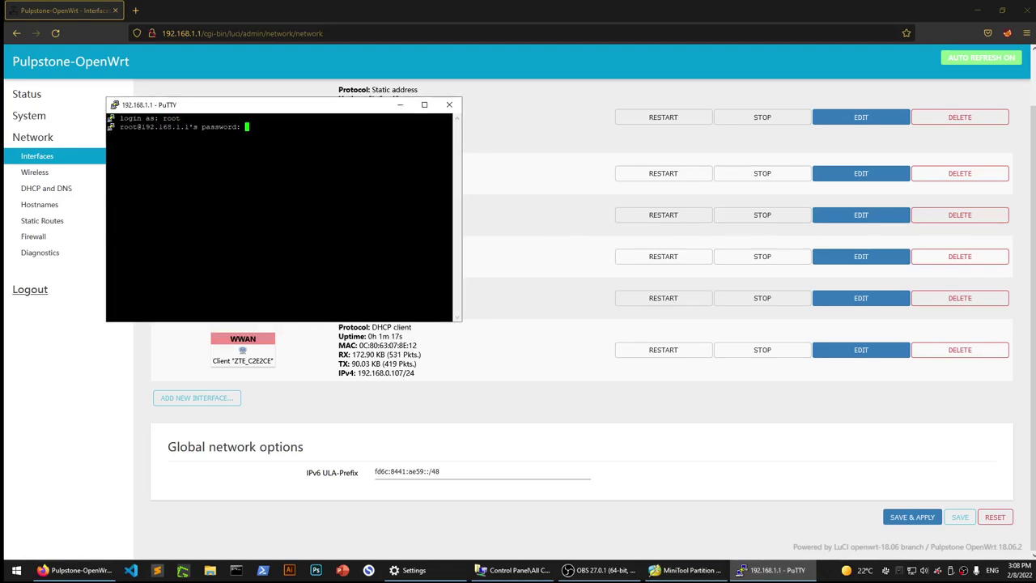
key("Return")
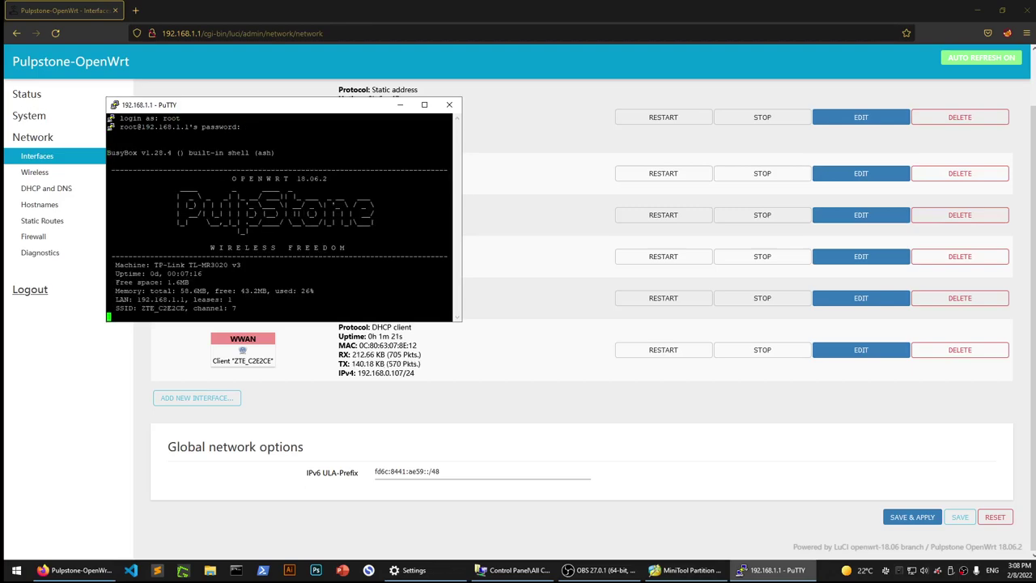
type("ping google.com")
key("Return")
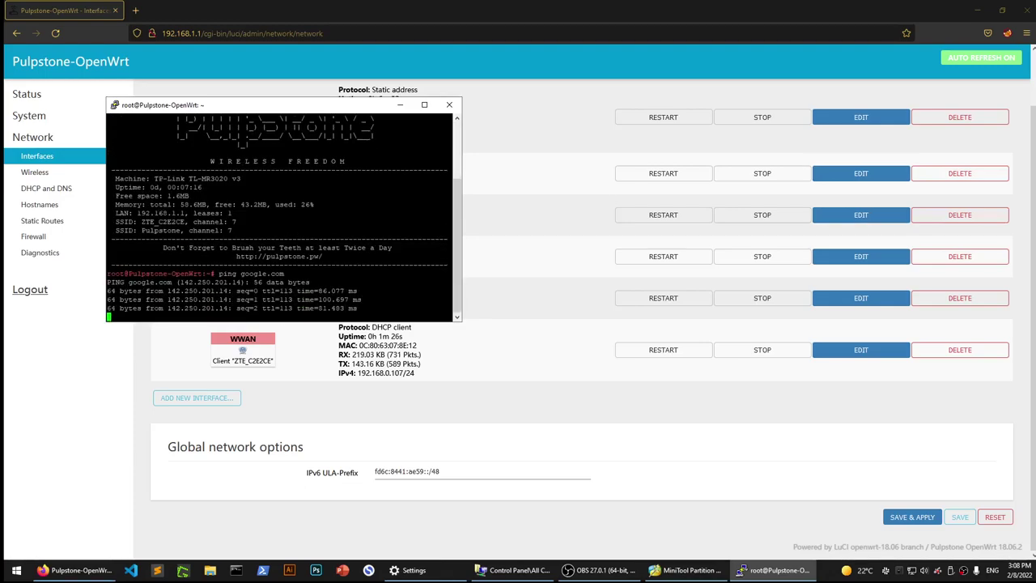
key("ctrl+c")
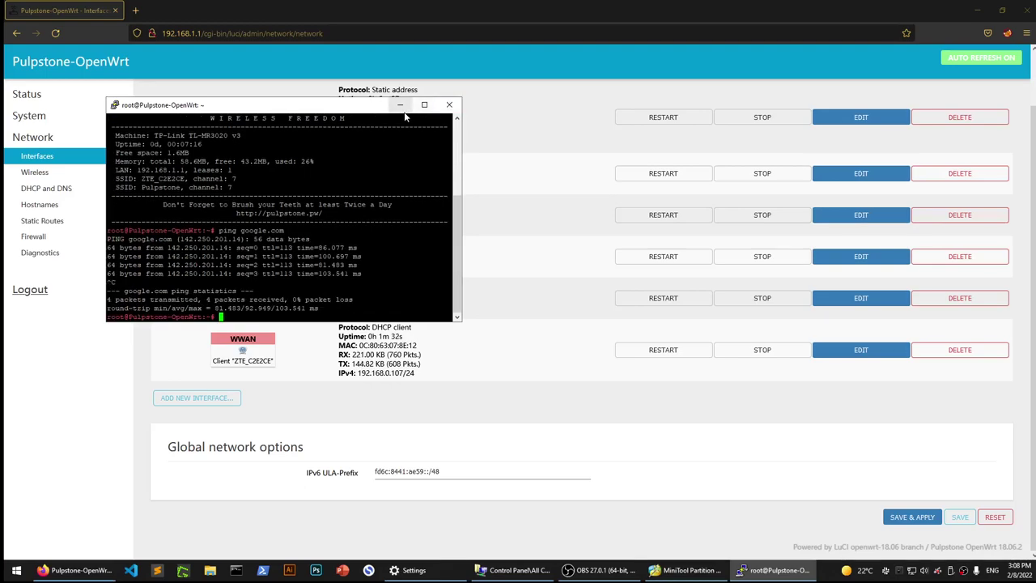
Minimize PuTTY and go to System > Software in LuCI.
left_click(400, 105)
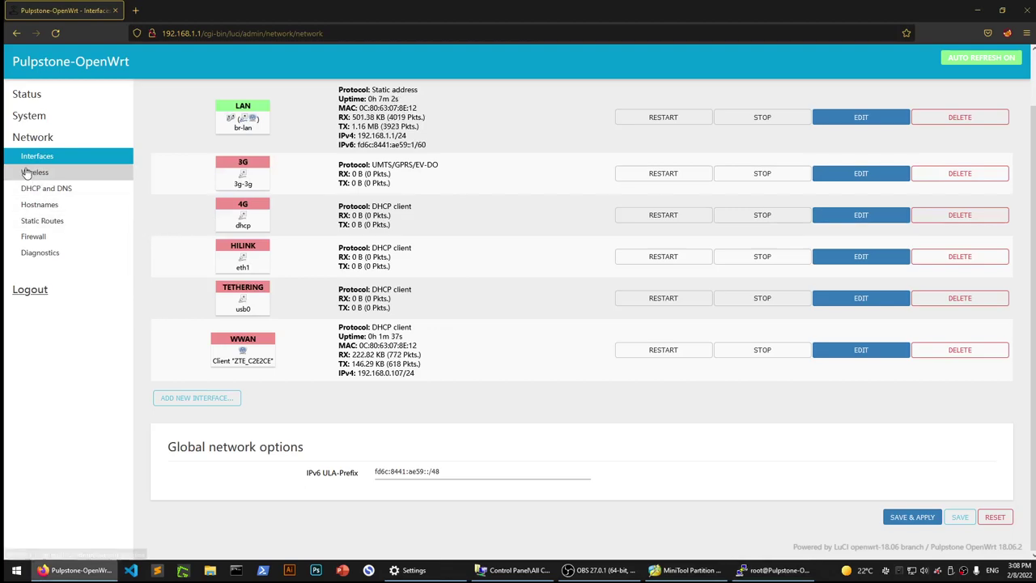
left_click(29, 116)
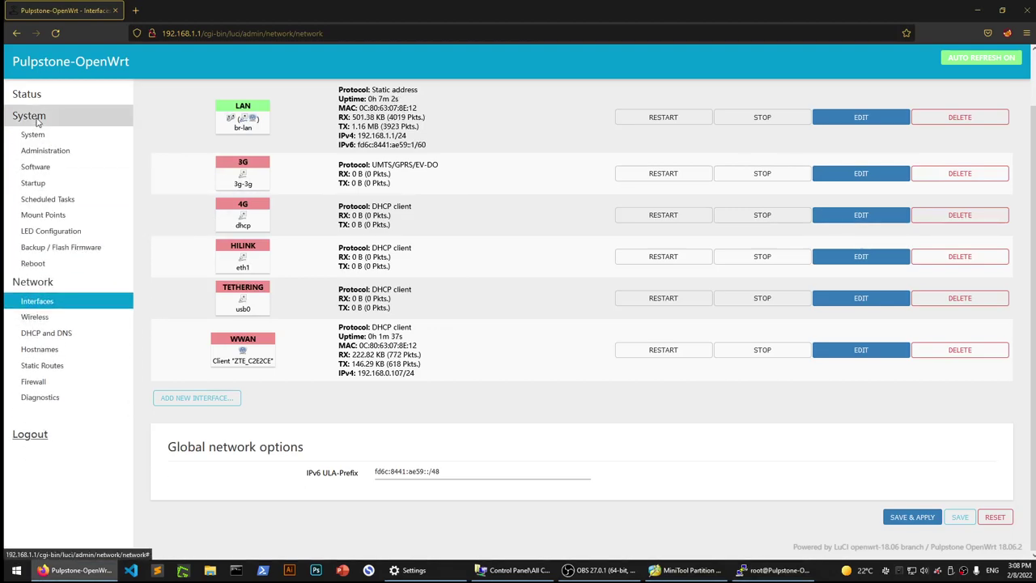
left_click(48, 175)
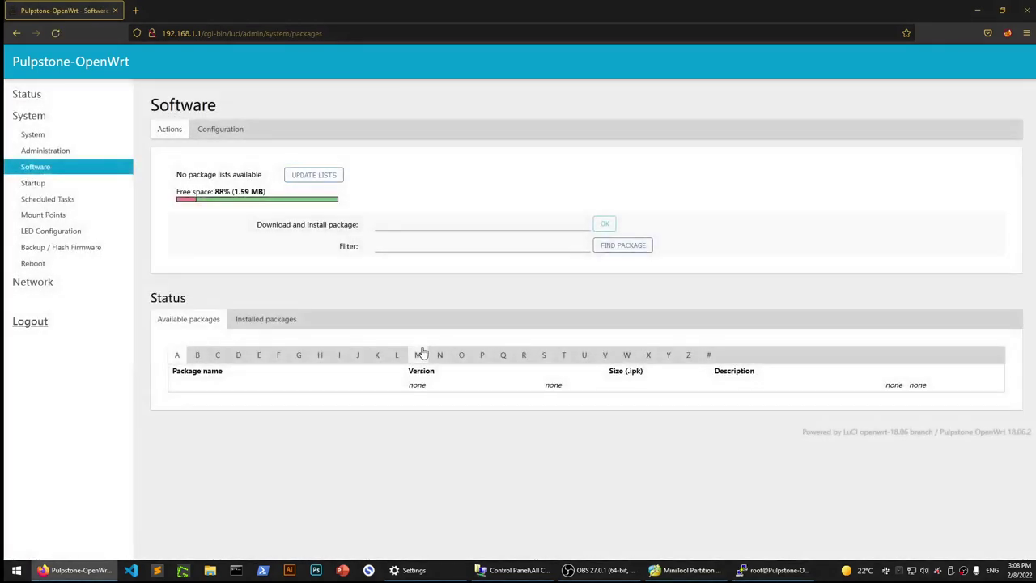
Run Update Lists on the Software page and scroll through the download output.
left_click(311, 183)
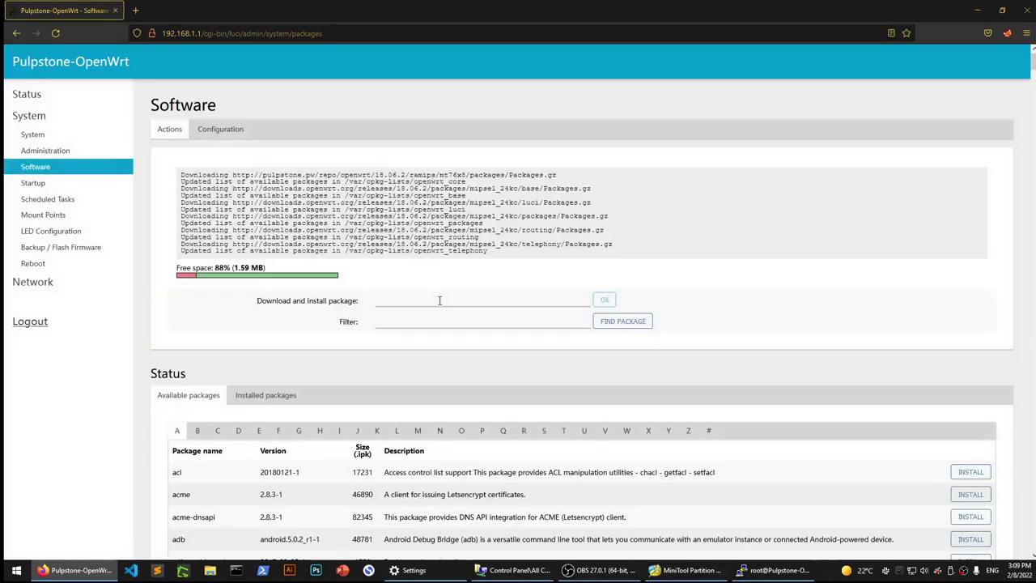
scroll(336, 380, "down", 2)
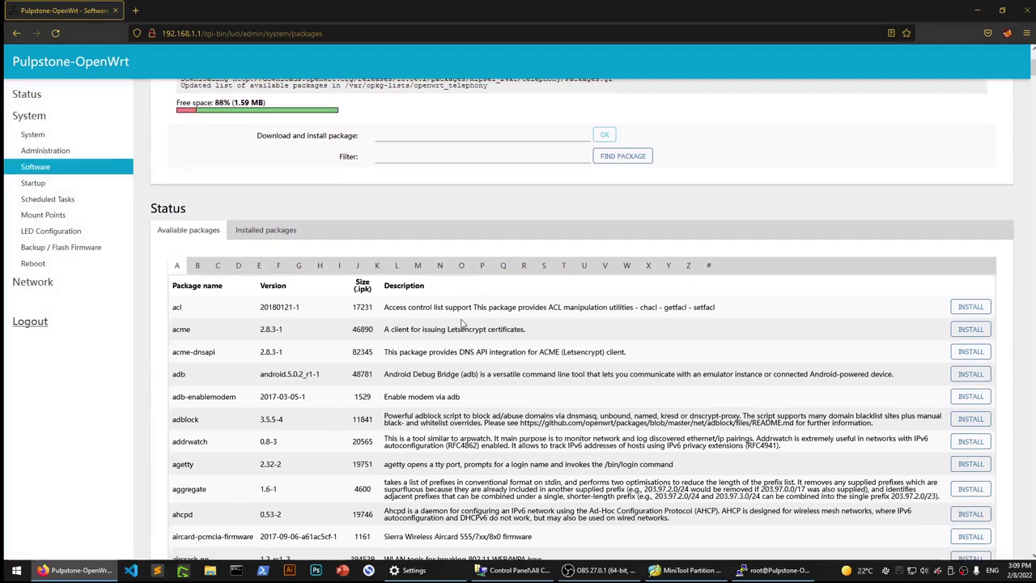
scroll(350, 277, "up", 2)
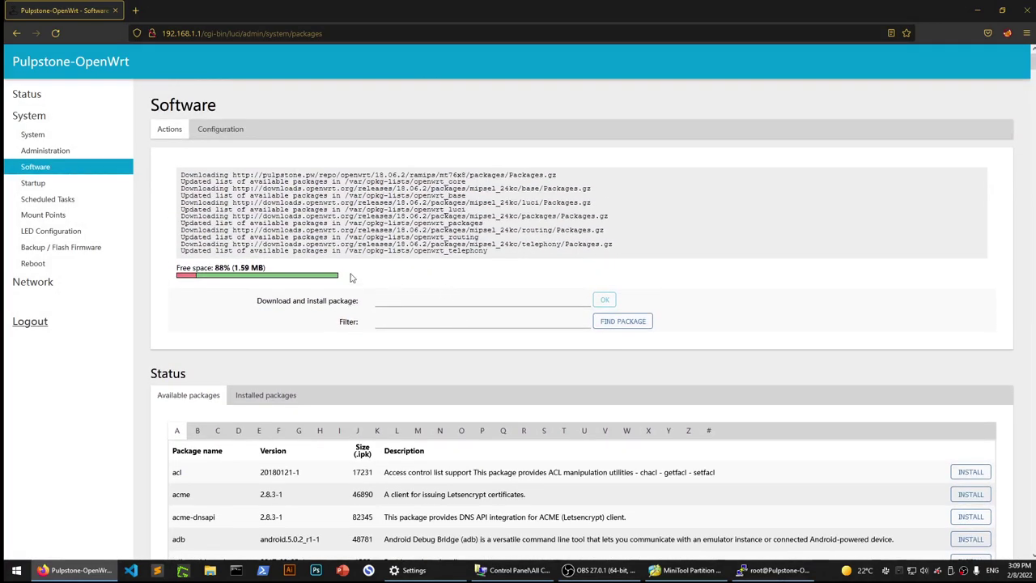
left_click(135, 11)
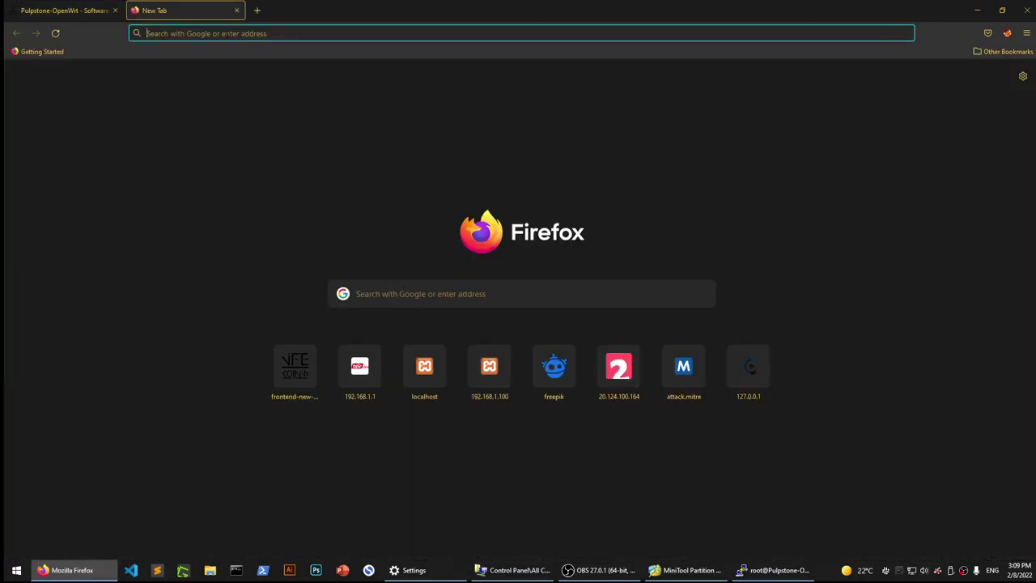
type("opkg")
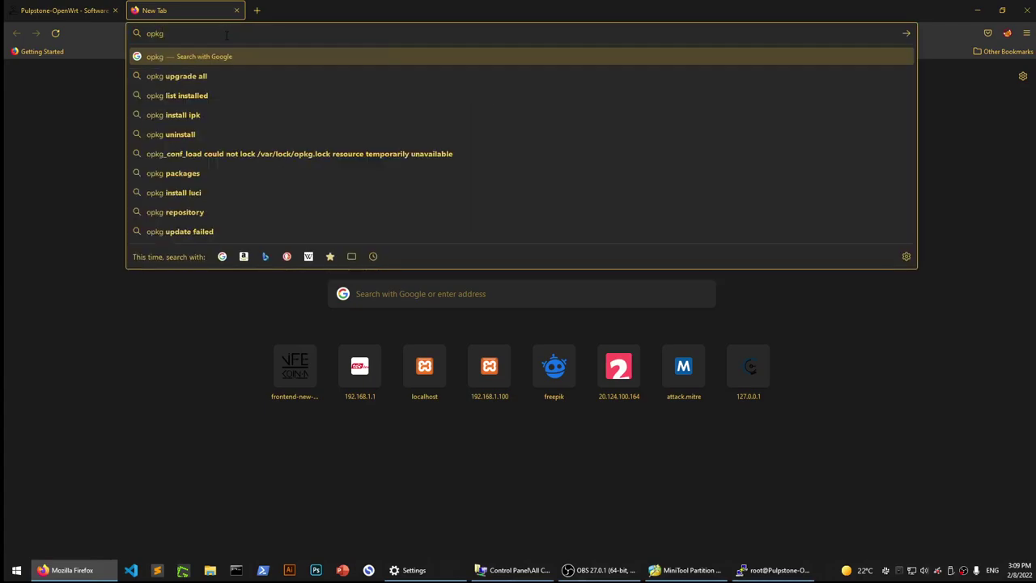
key("BackSpace")
key("BackSpace")
key("BackSpace")
key("BackSpace")
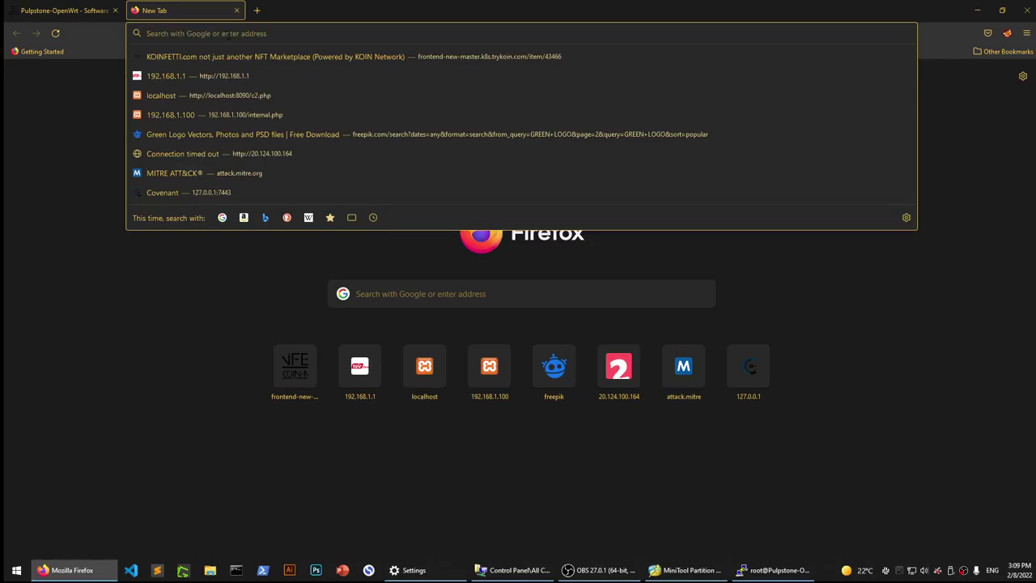
middle_click(168, 10)
scroll(544, 367, "down", 15)
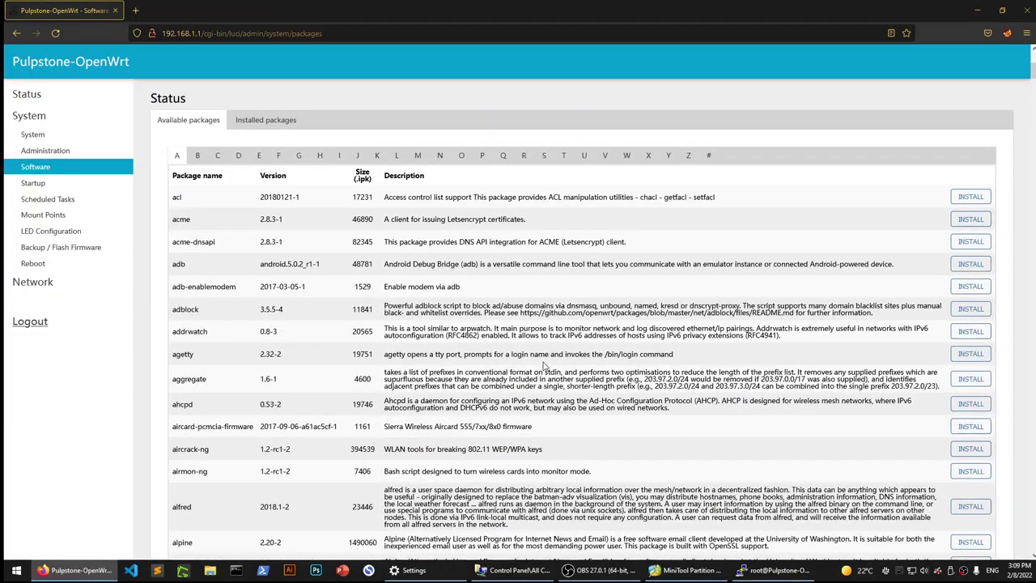
scroll(544, 366, "down", 14)
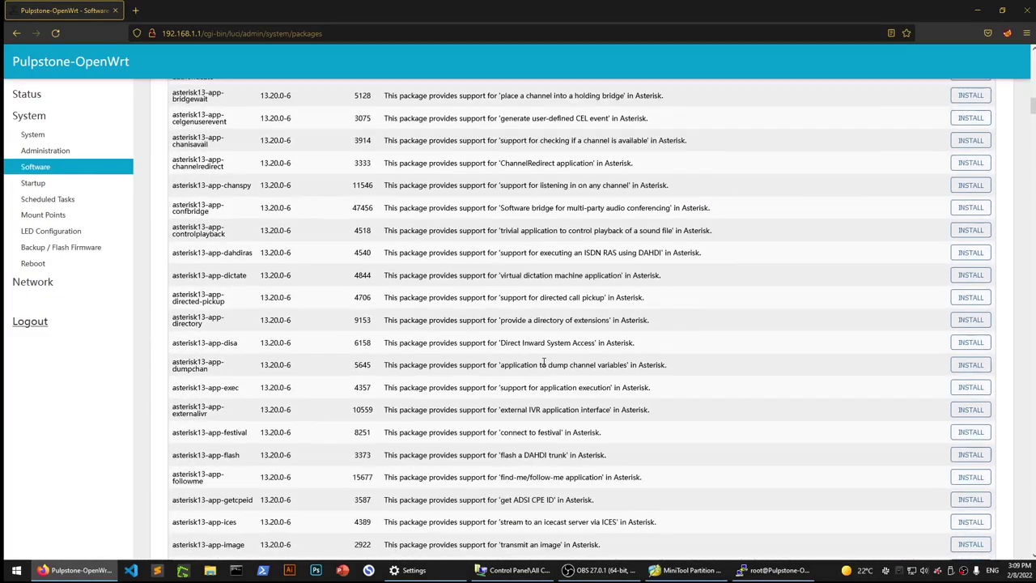
scroll(410, 308, "down", 14)
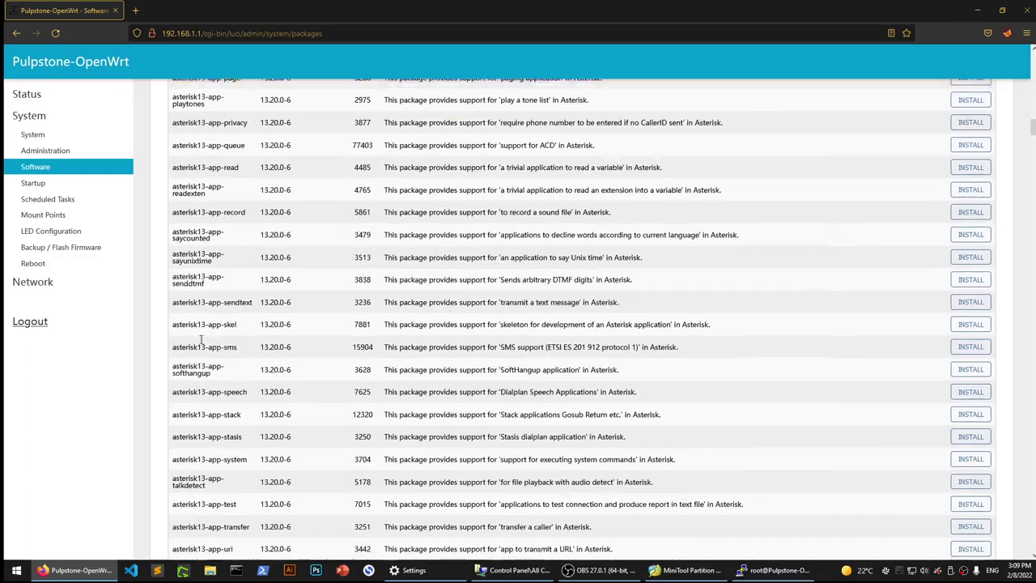
scroll(199, 344, "down", 7)
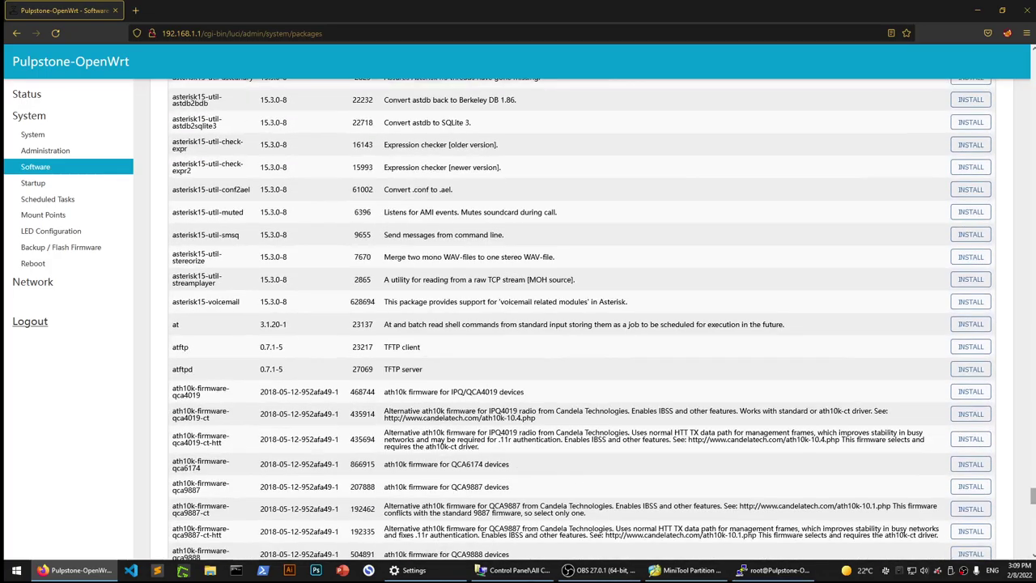
scroll(582, 315, "down", 6)
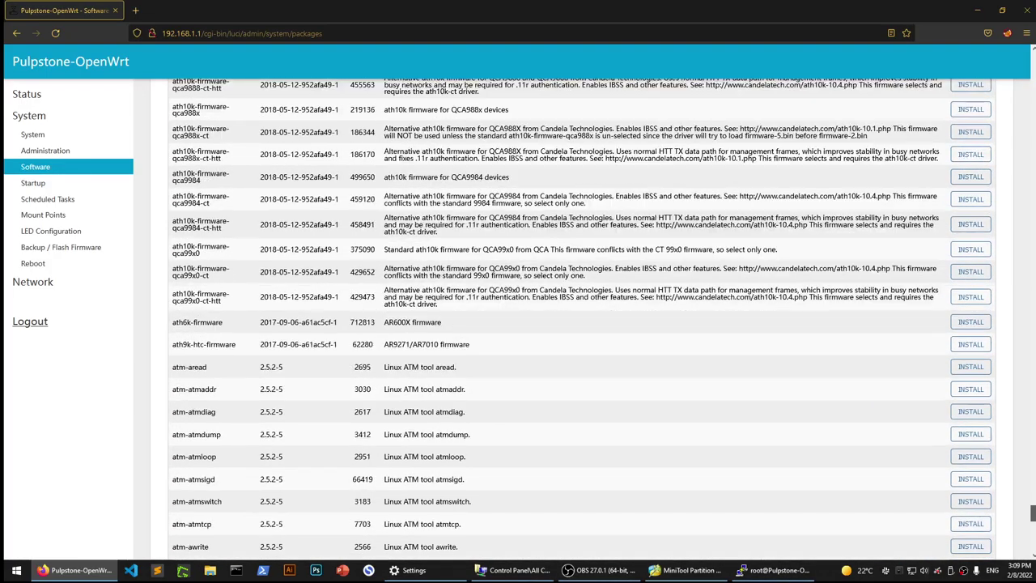
scroll(336, 282, "up", 3)
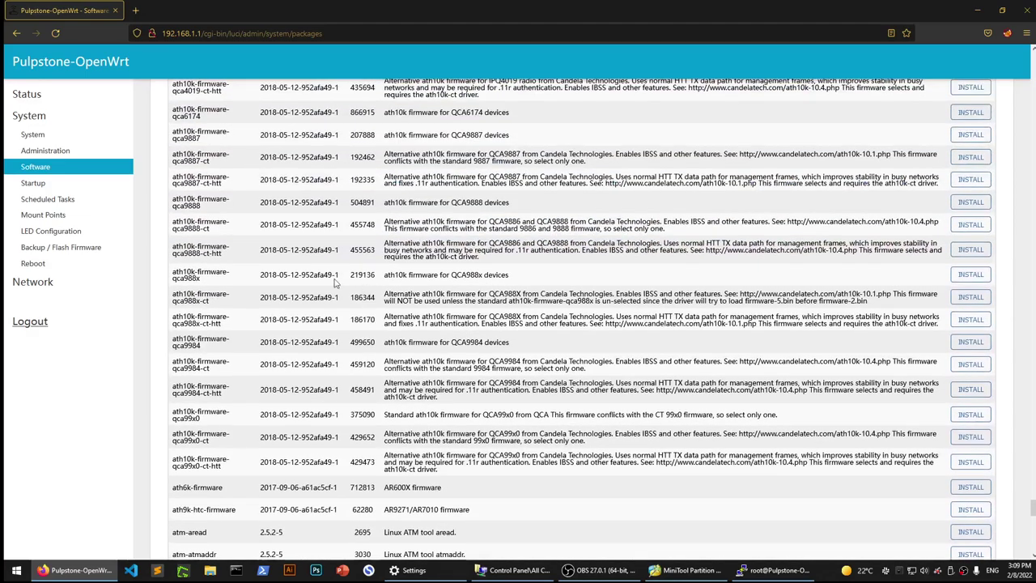
triple_click(193, 253)
left_click_drag(172, 220, 212, 230)
left_click(192, 197)
triple_click(190, 179)
left_click_drag(229, 154, 198, 155)
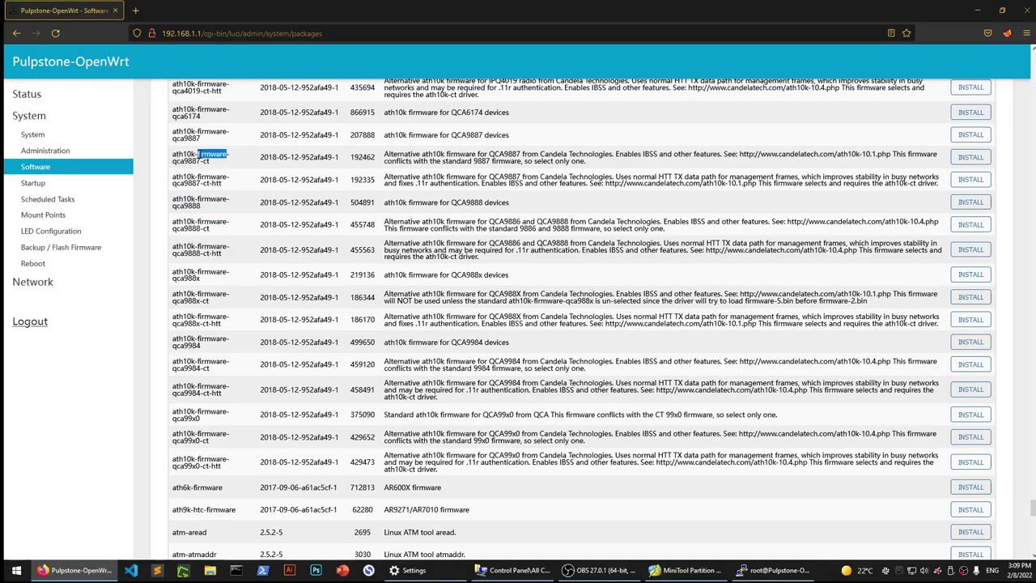
triple_click(198, 134)
triple_click(198, 108)
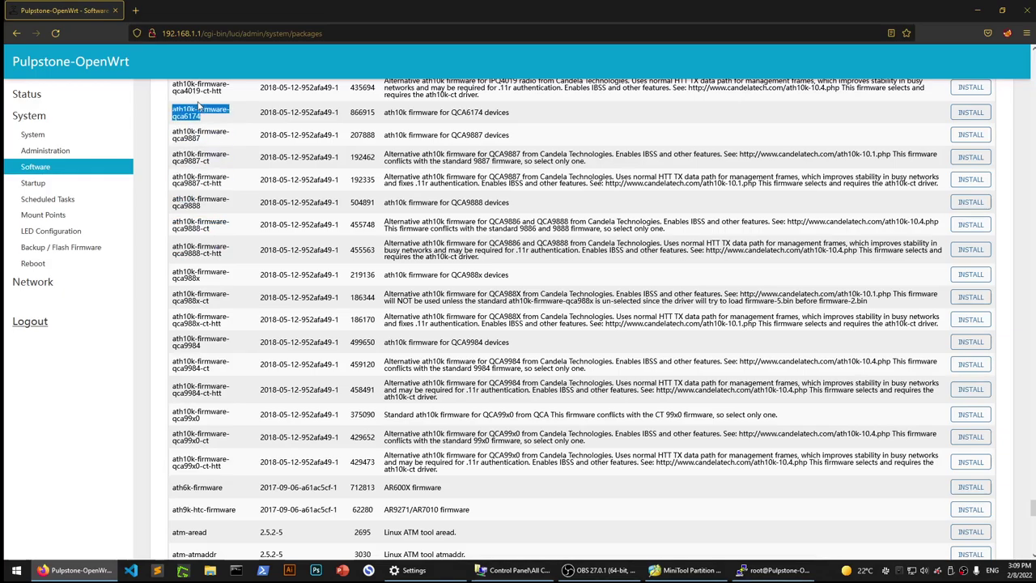
scroll(194, 113, "up", 3)
triple_click(187, 151)
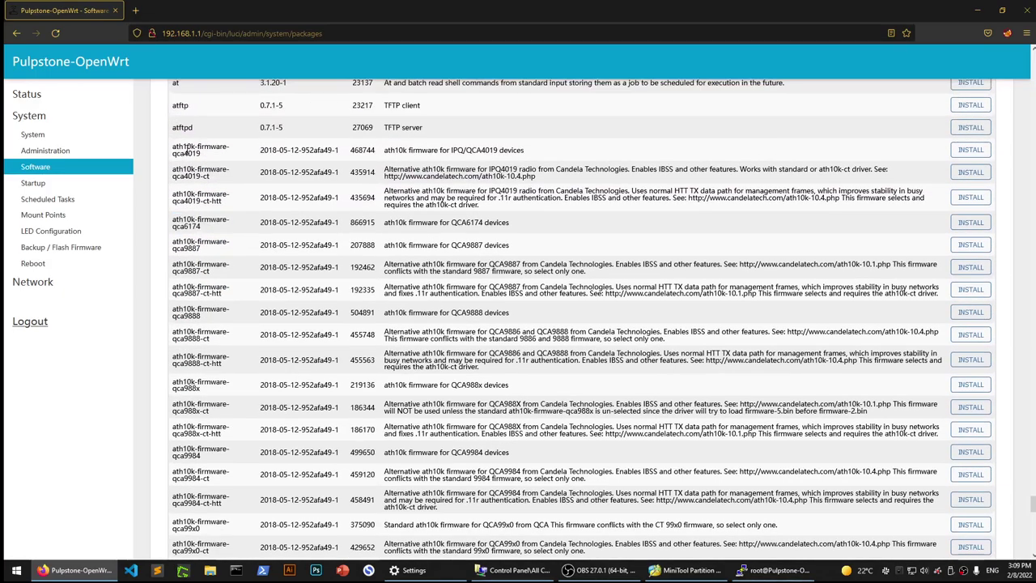
triple_click(198, 174)
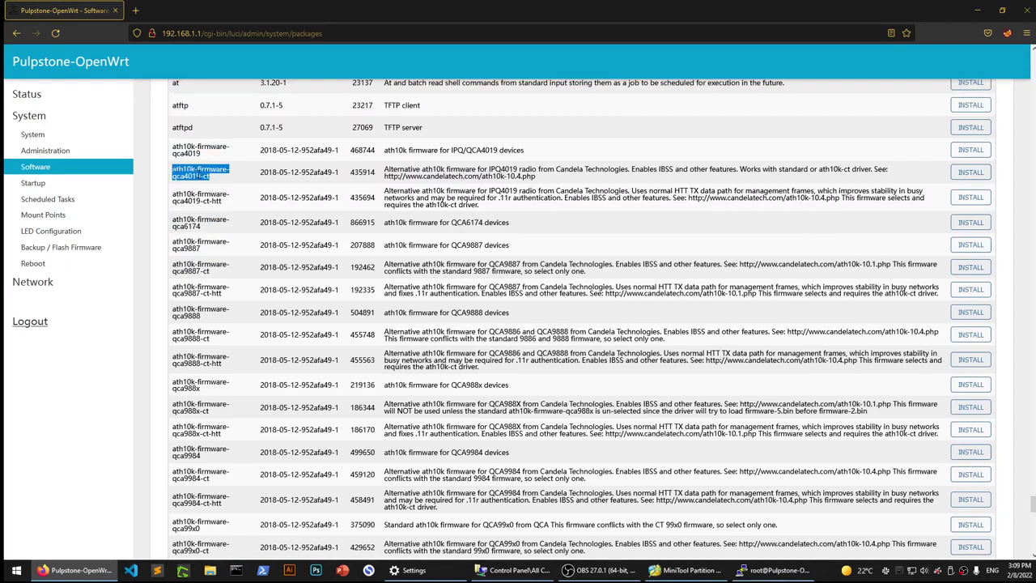
triple_click(199, 249)
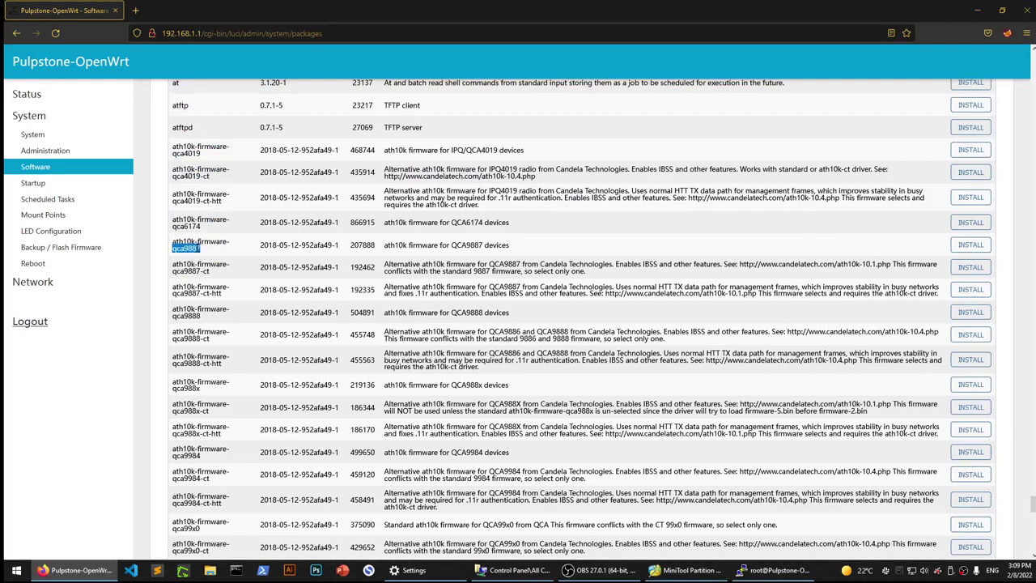
triple_click(209, 268)
triple_click(209, 289)
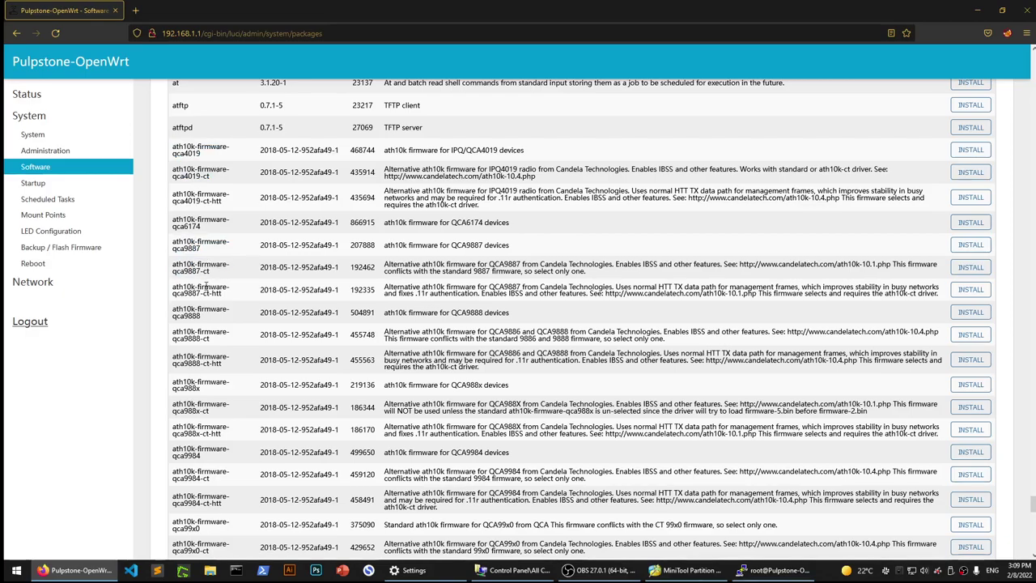
scroll(216, 335, "down", 5)
scroll(216, 341, "down", 9)
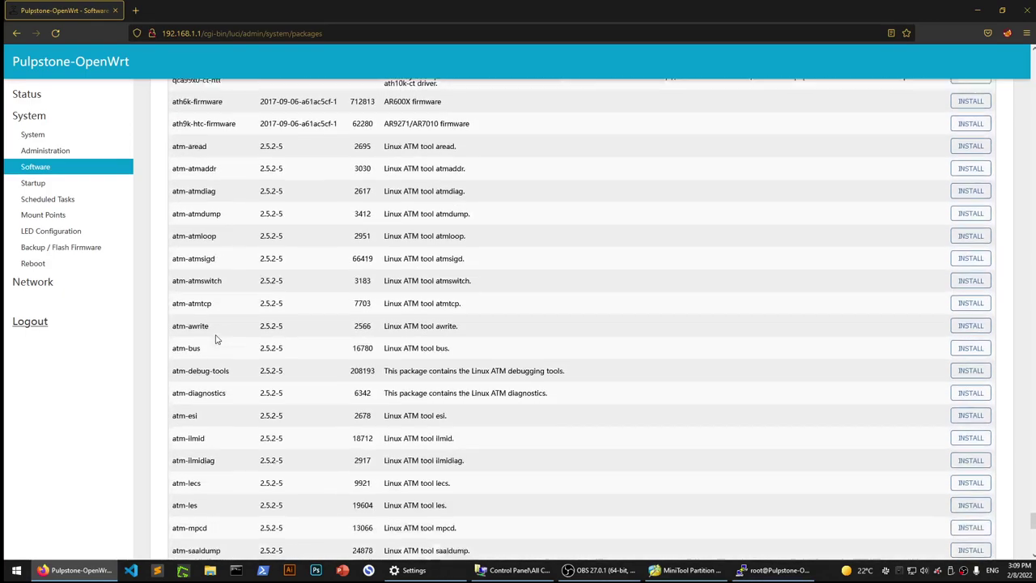
scroll(216, 268, "down", 2)
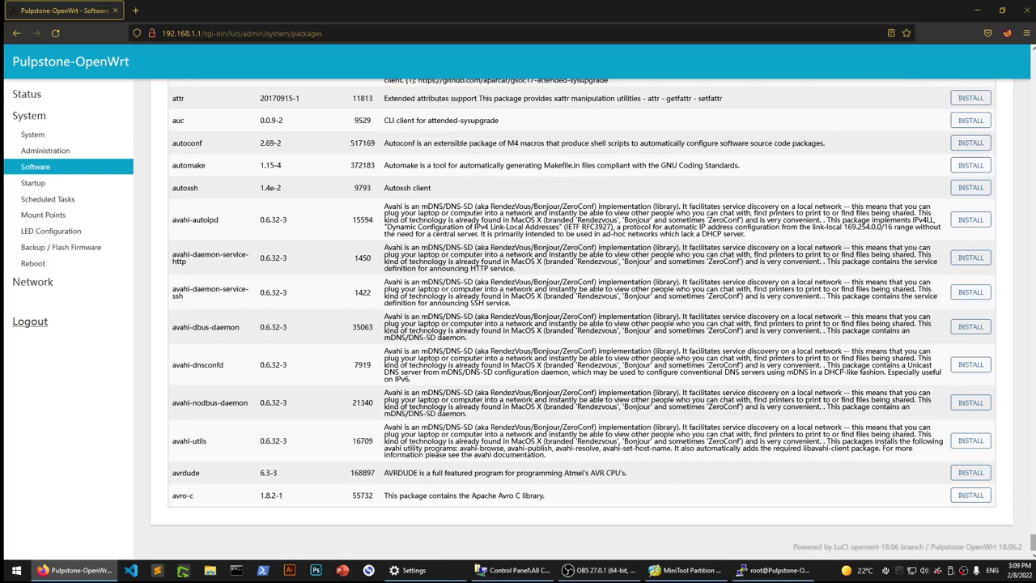
double_click(180, 475)
double_click(206, 475)
double_click(194, 475)
double_click(563, 473)
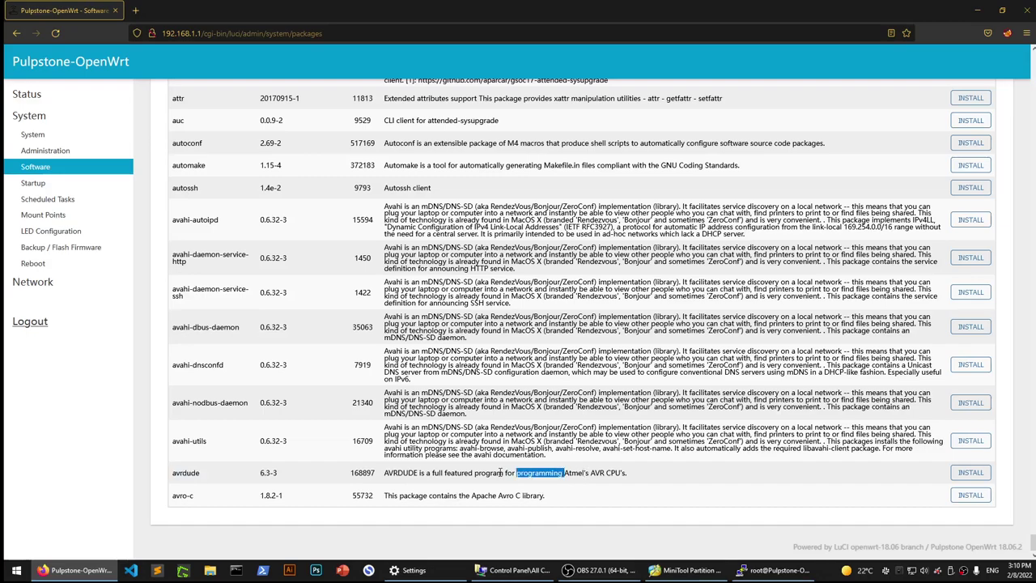
double_click(188, 472)
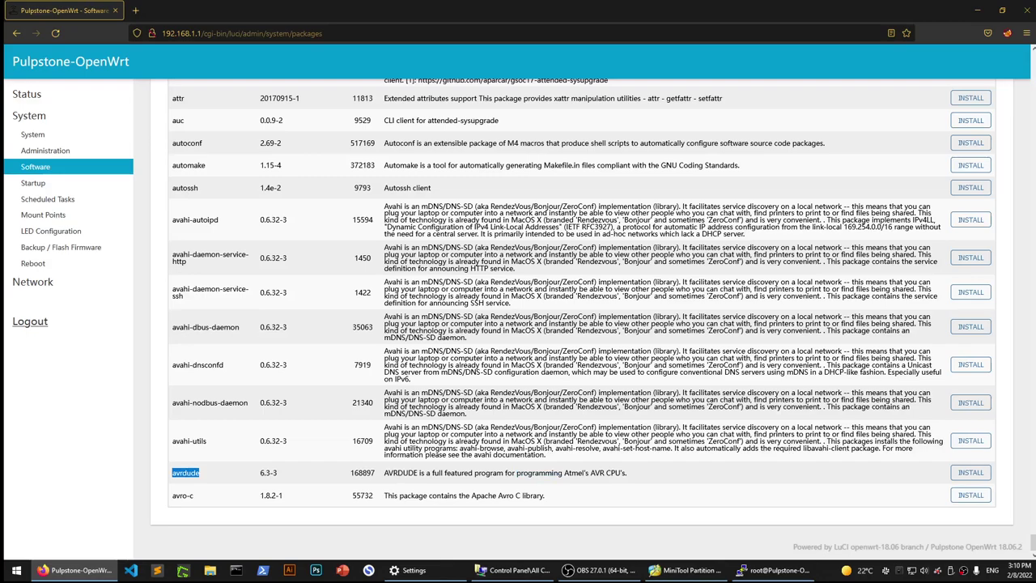
left_click(422, 469)
scroll(567, 324, "up", 20)
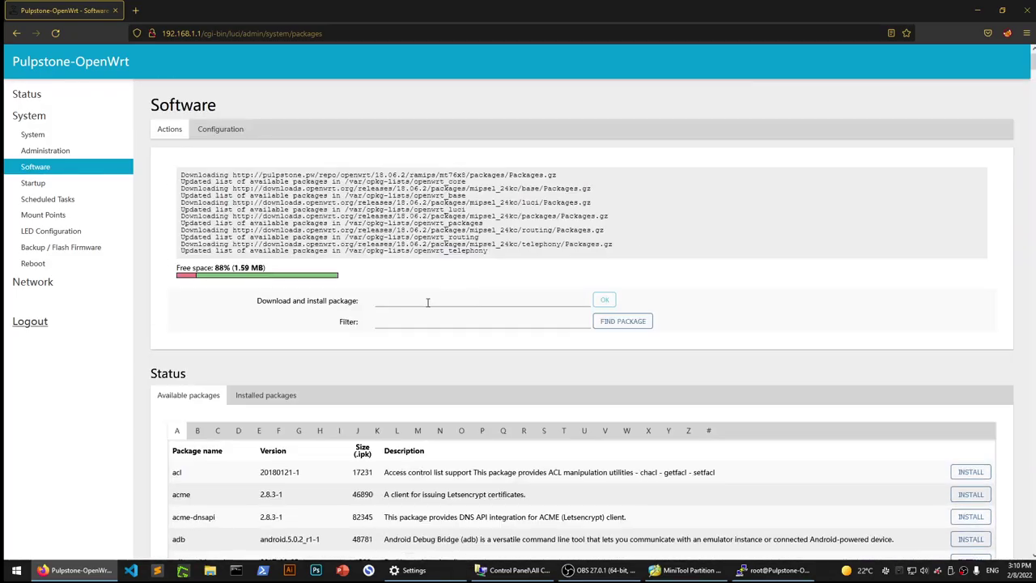
left_click(427, 302)
scroll(348, 474, "down", 1)
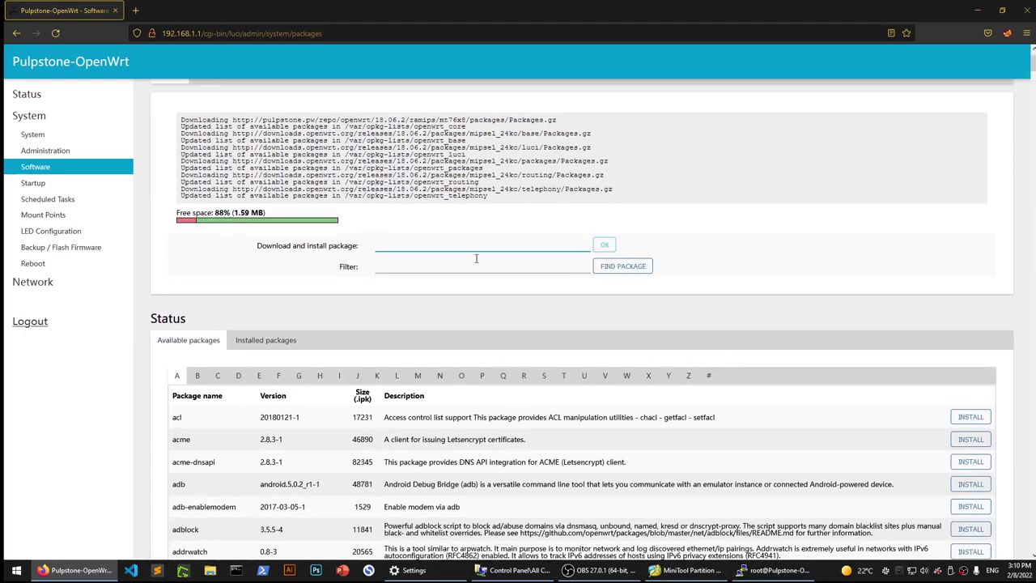
Filter the package list by nmap.
left_click(381, 265)
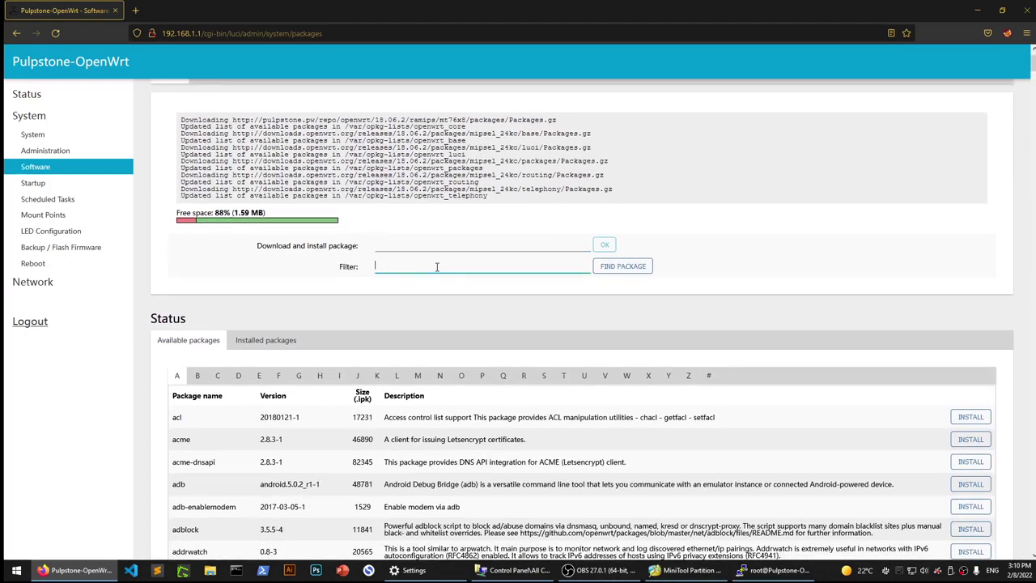
type("nmap")
key("Return")
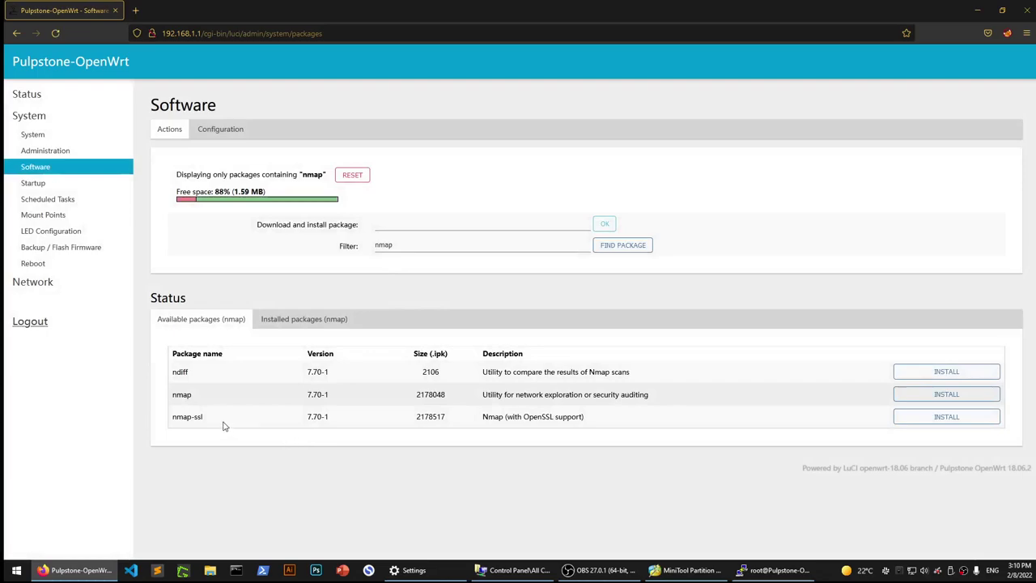
Change the package filter to python and scroll through the matching packages.
left_click(405, 247)
double_click(405, 247)
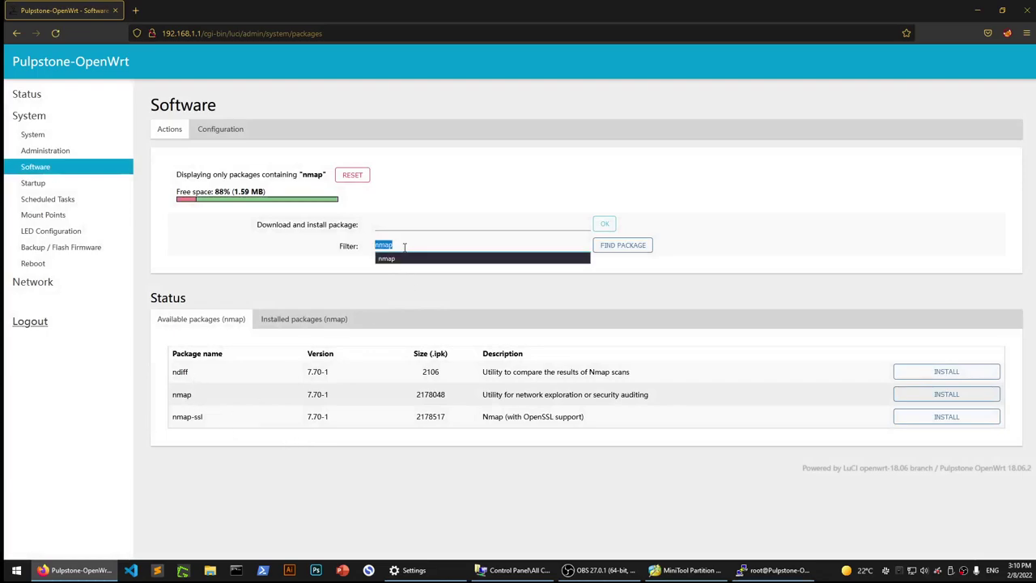
type("python")
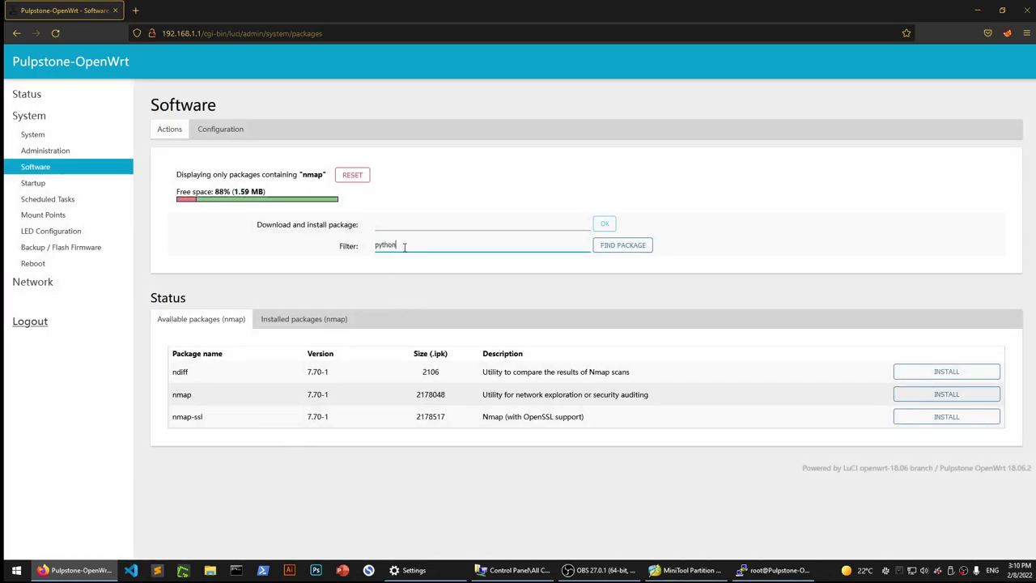
key("Return")
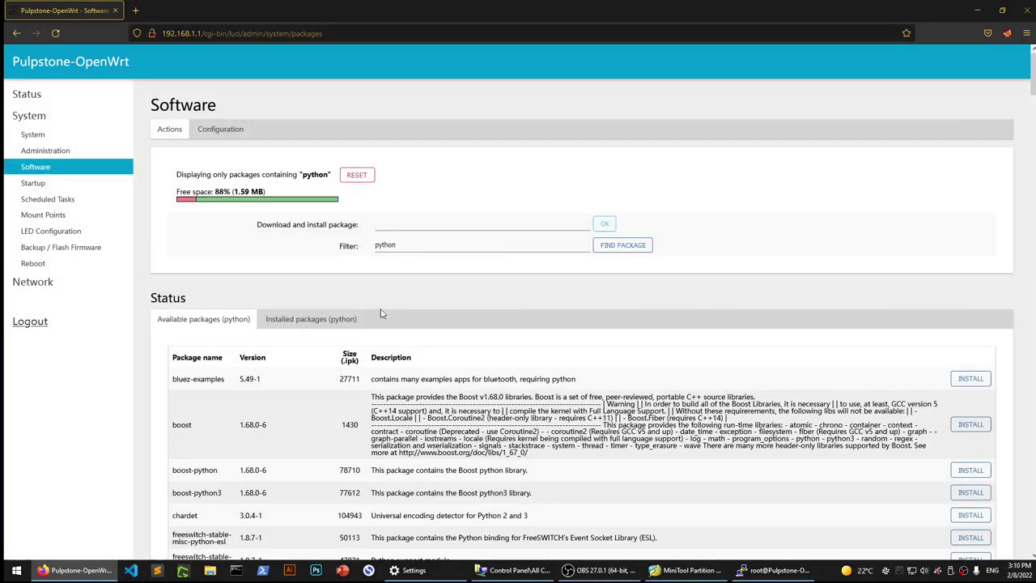
scroll(219, 402, "down", 1)
scroll(218, 402, "down", 10)
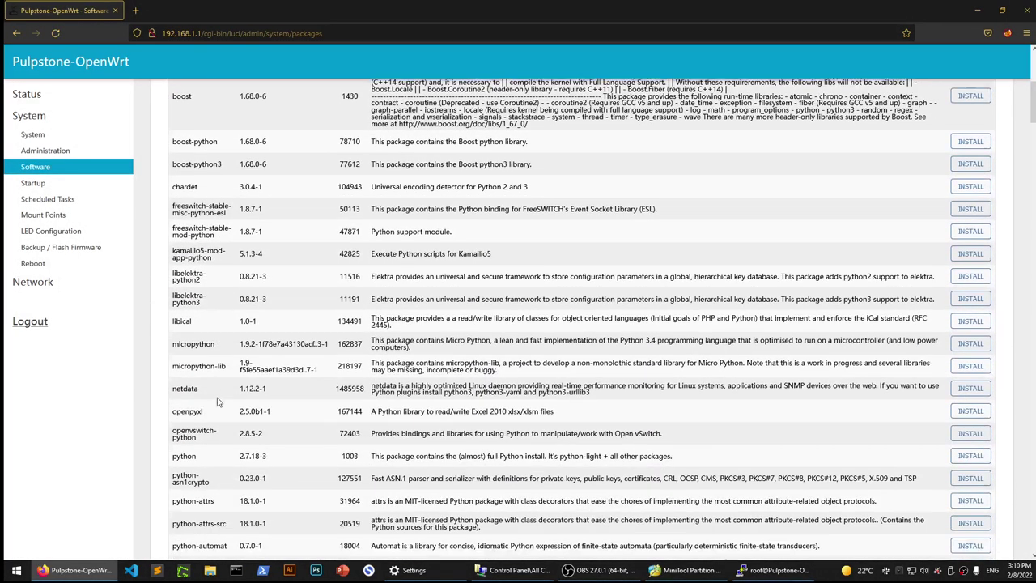
scroll(218, 397, "down", 15)
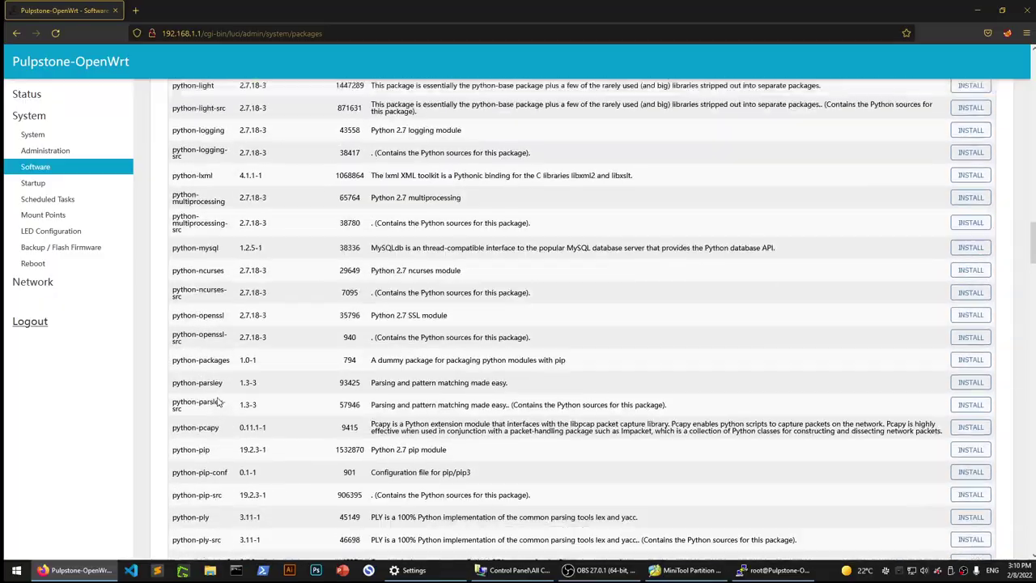
scroll(218, 398, "down", 15)
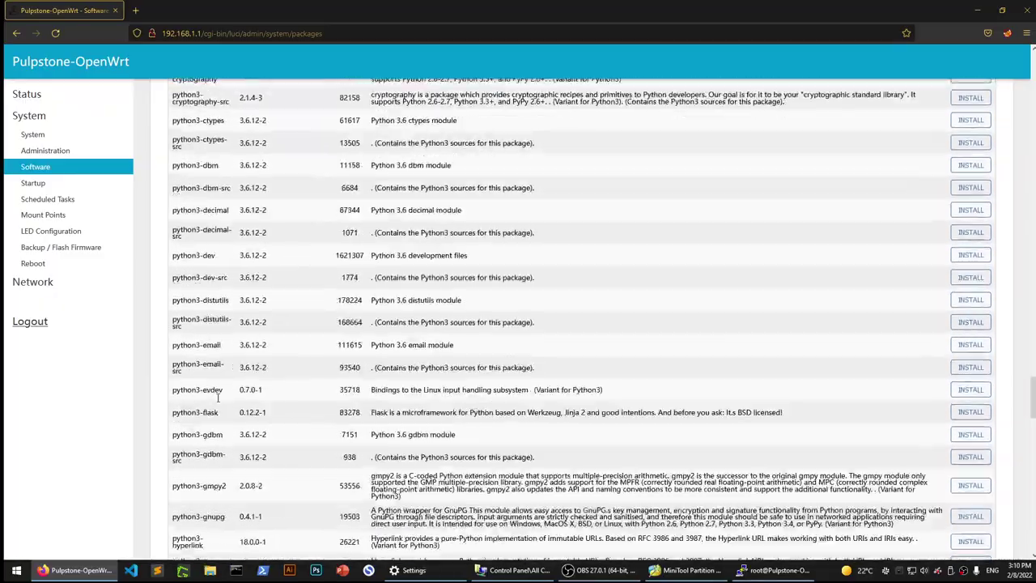
scroll(217, 399, "up", 12)
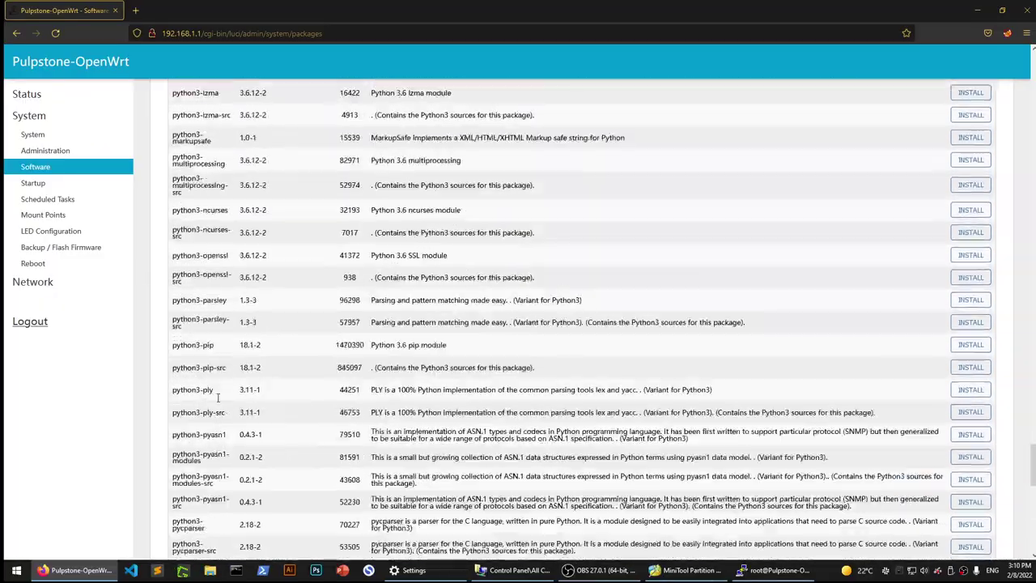
scroll(194, 387, "up", 20)
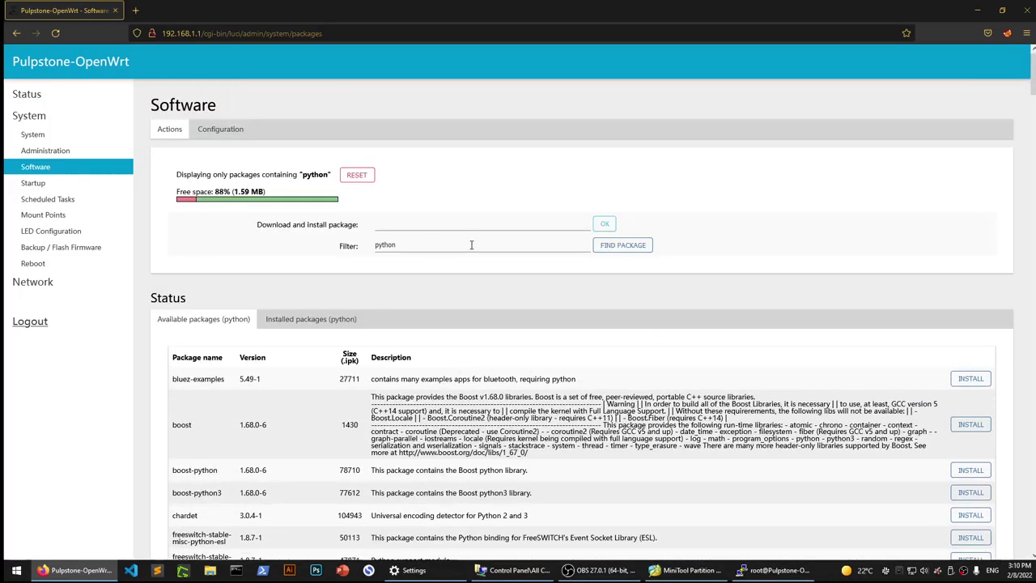
Change the package filter to scapy.
double_click(463, 245)
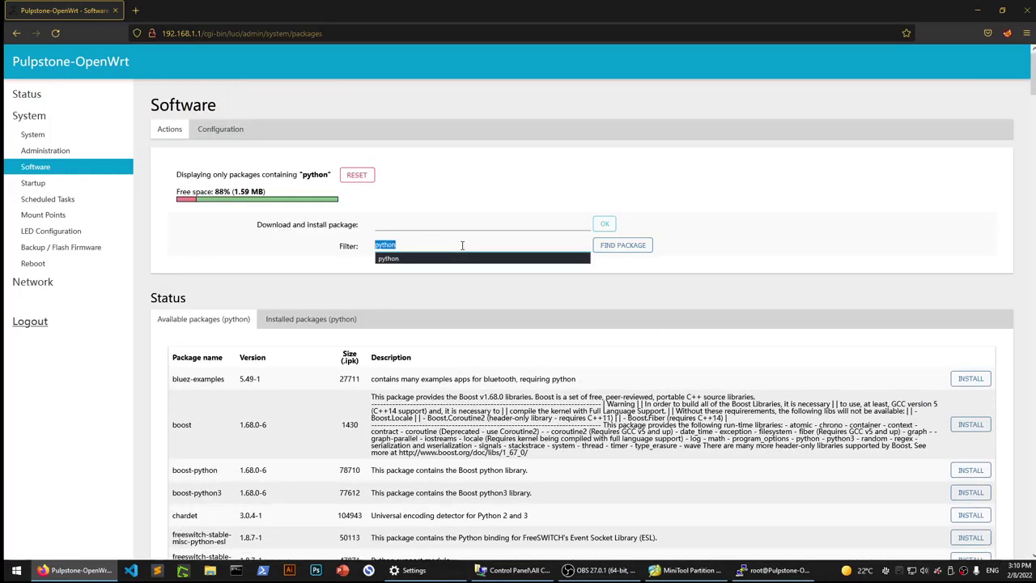
type("scapy")
key("Return")
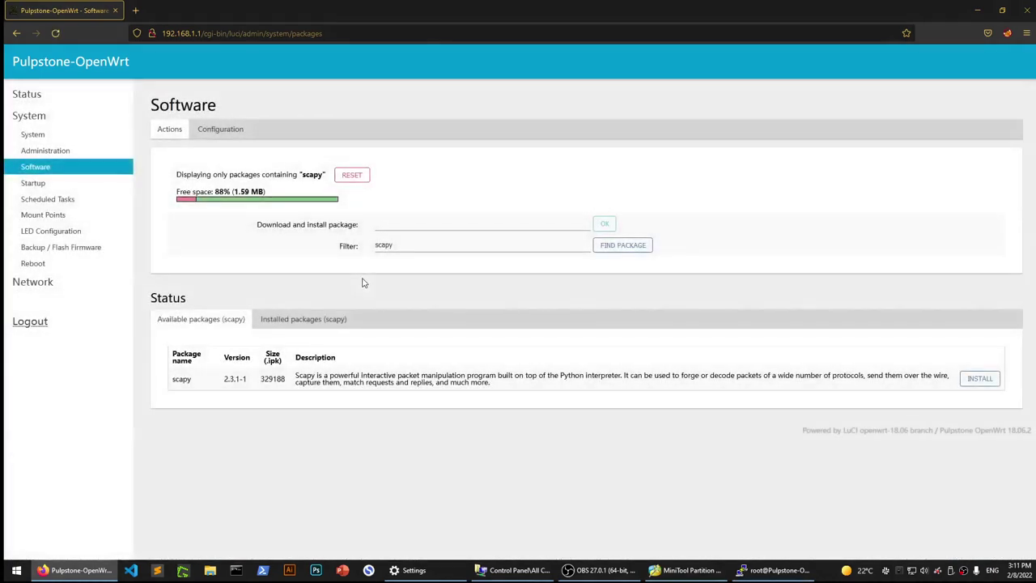
Filter by john, check the empty installed list, then return to available packages showing libgabe.
left_click(401, 251)
double_click(401, 251)
key("BackSpace")
key("Return")
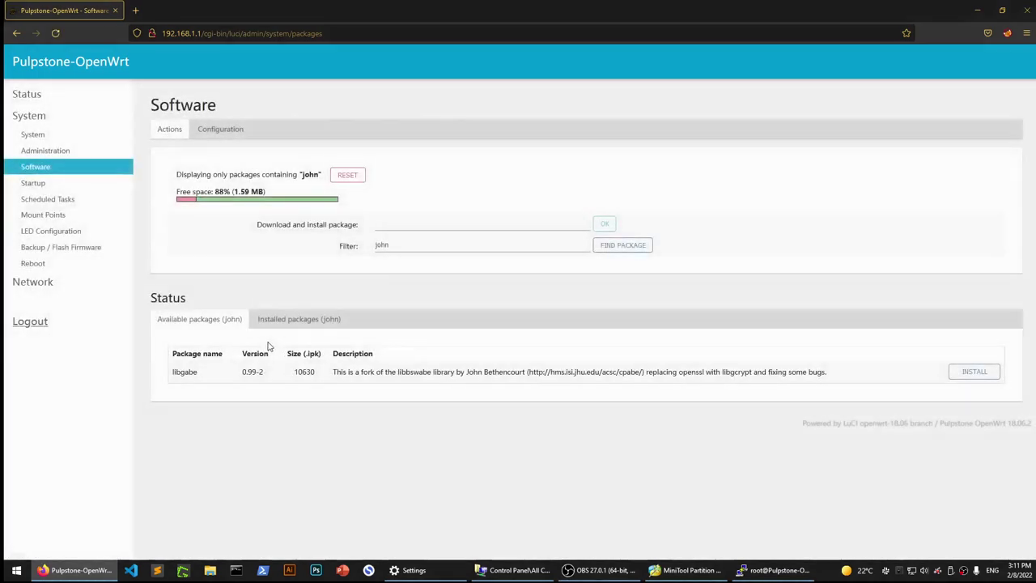
double_click(177, 371)
left_click(288, 396)
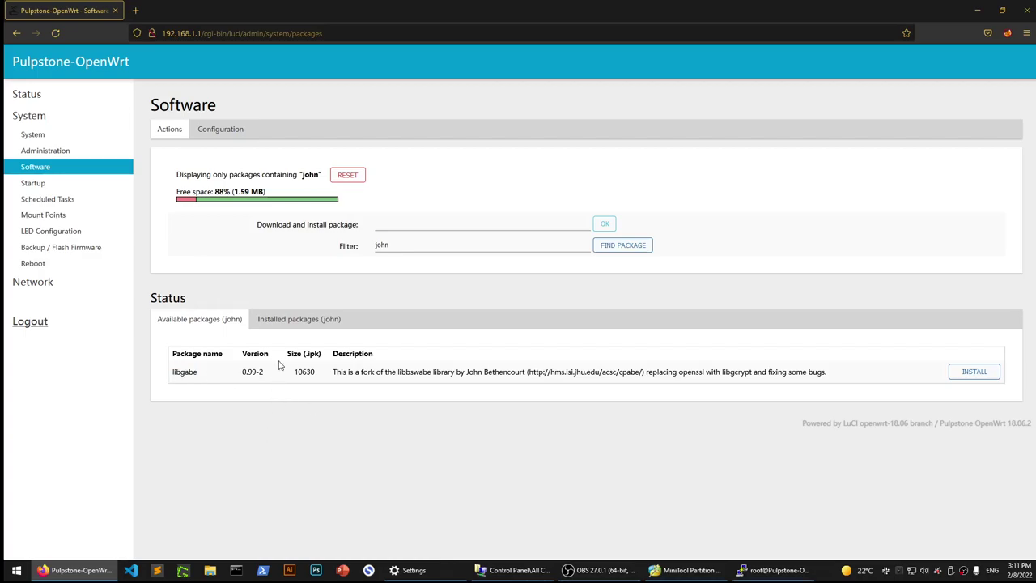
left_click(285, 322)
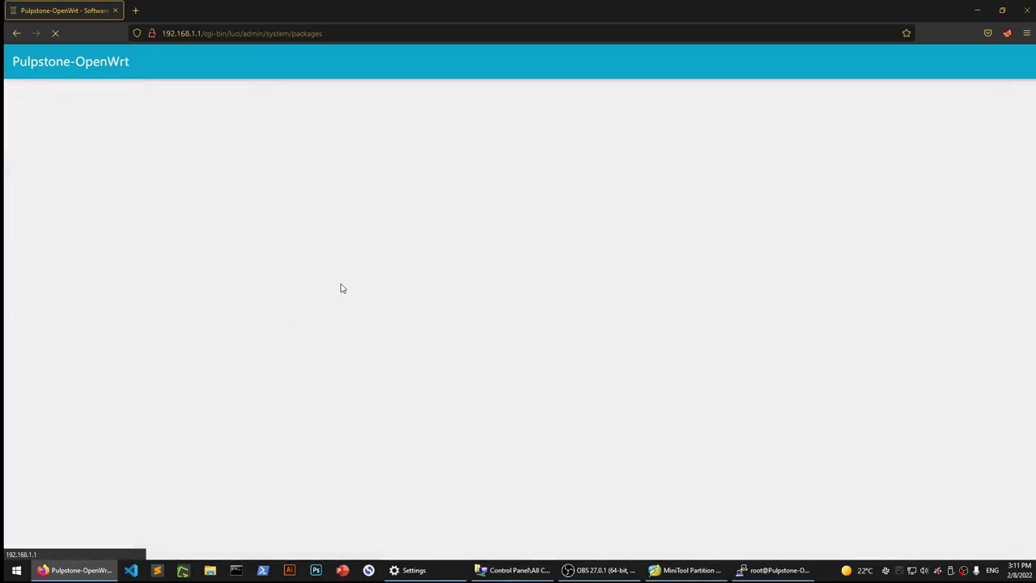
left_click(238, 319)
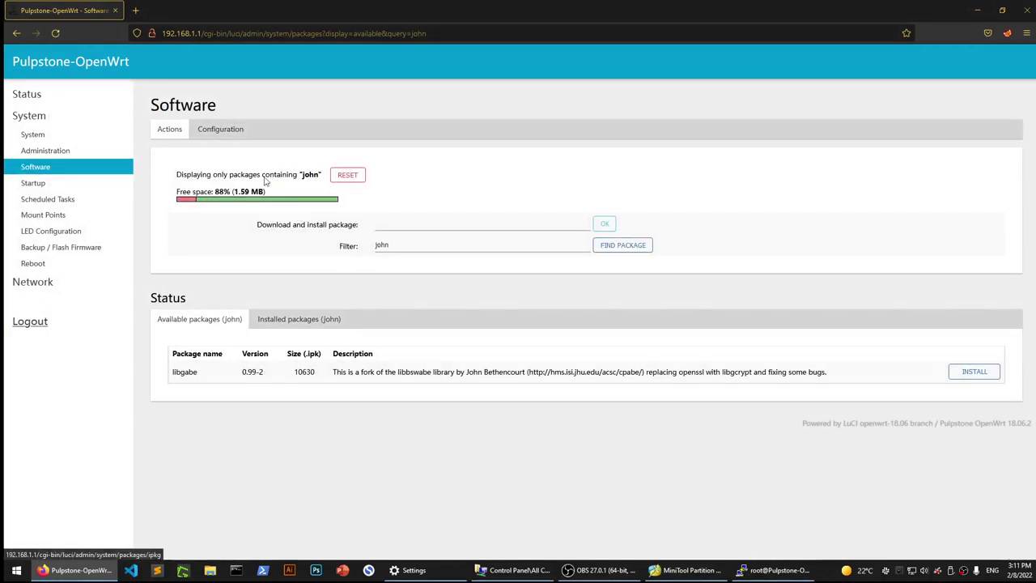
left_click(395, 245)
double_click(395, 245)
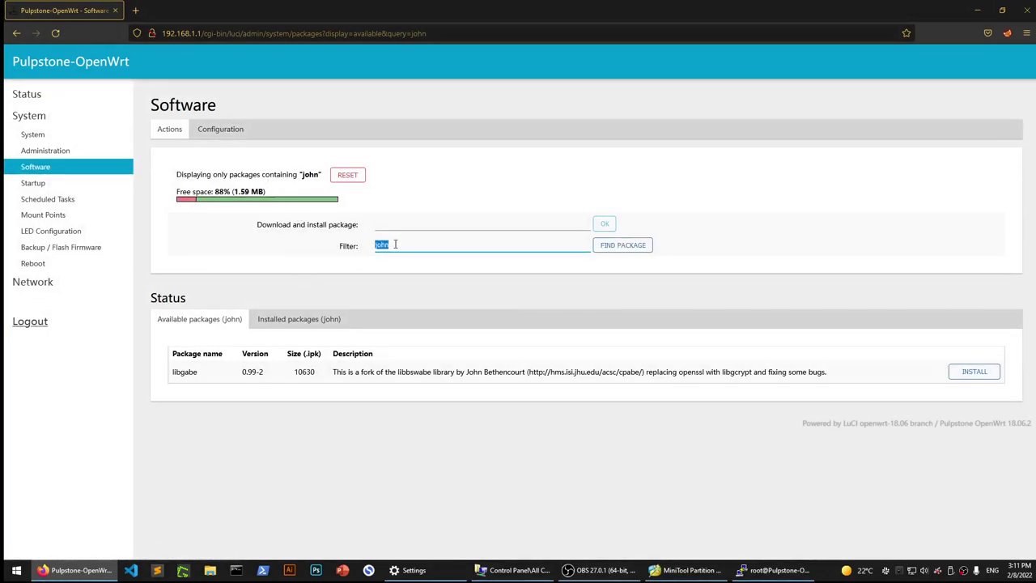
type("usb")
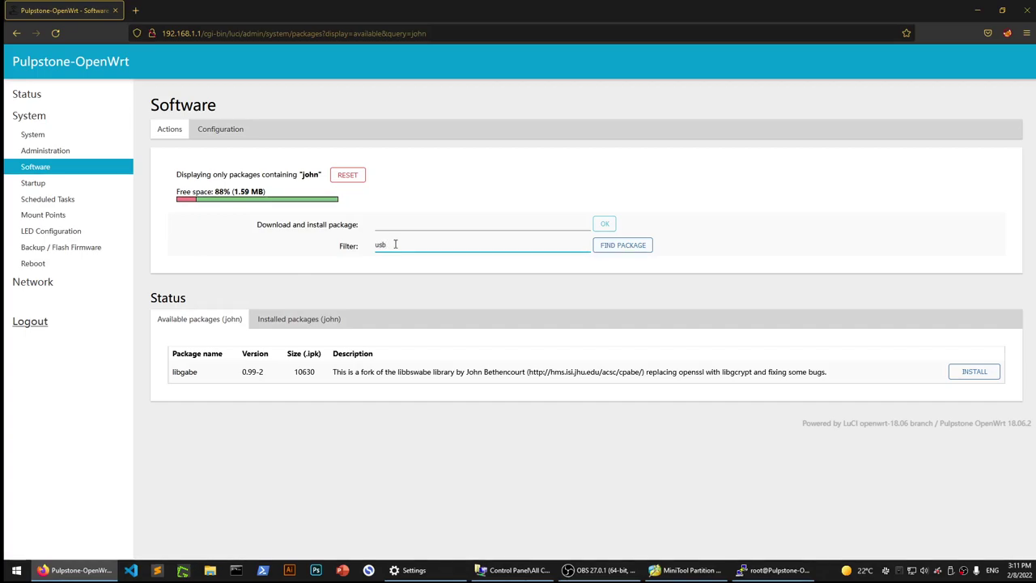
key("Return")
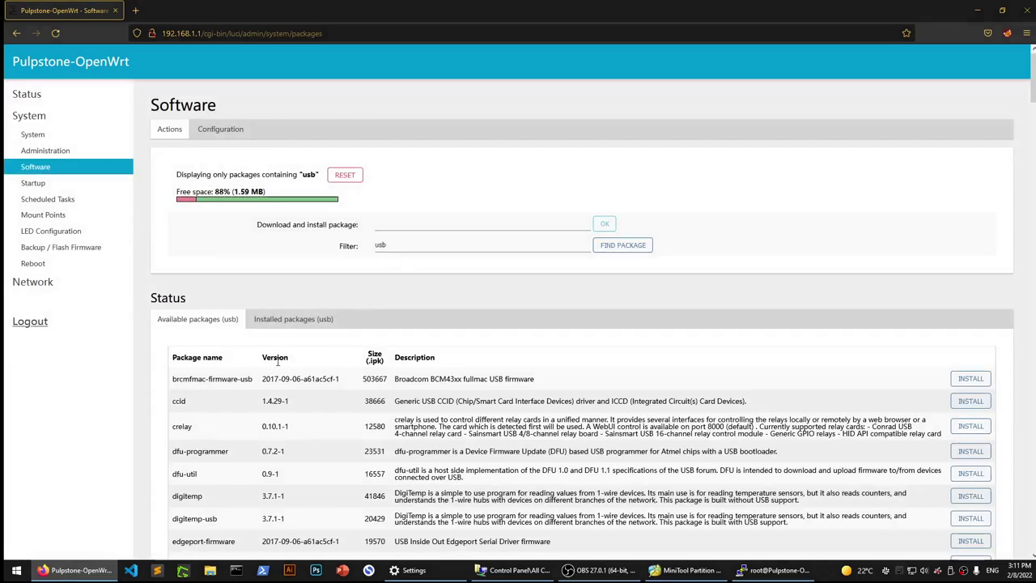
scroll(278, 362, "down", 1)
scroll(278, 362, "down", 5)
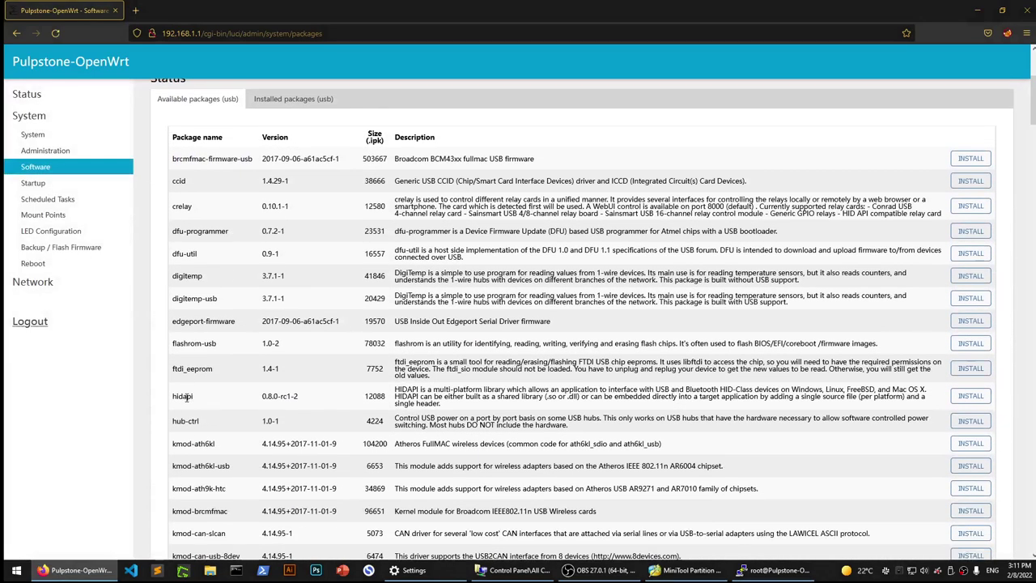
scroll(191, 444, "down", 1)
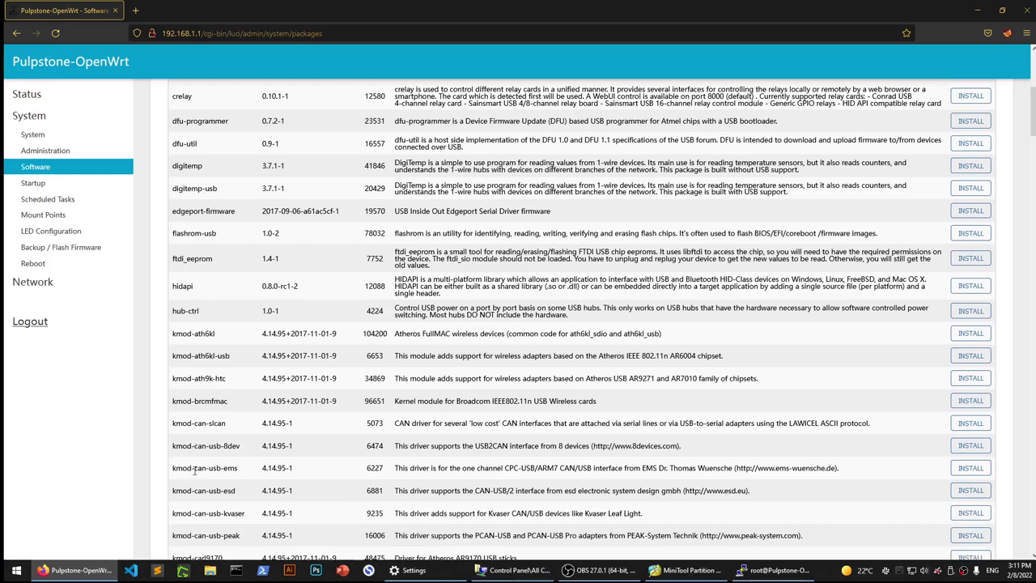
scroll(211, 453, "down", 1)
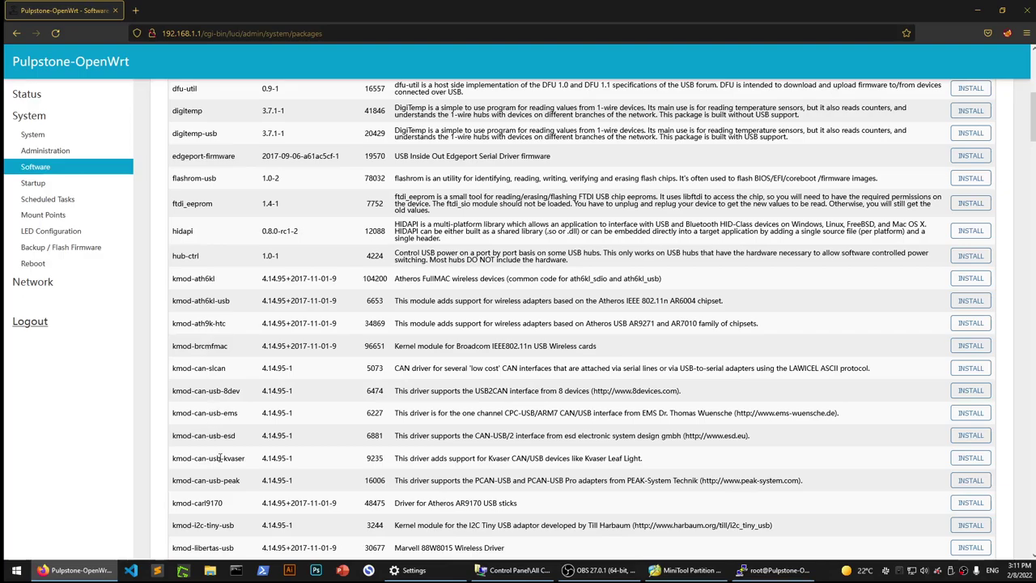
scroll(218, 457, "down", 1)
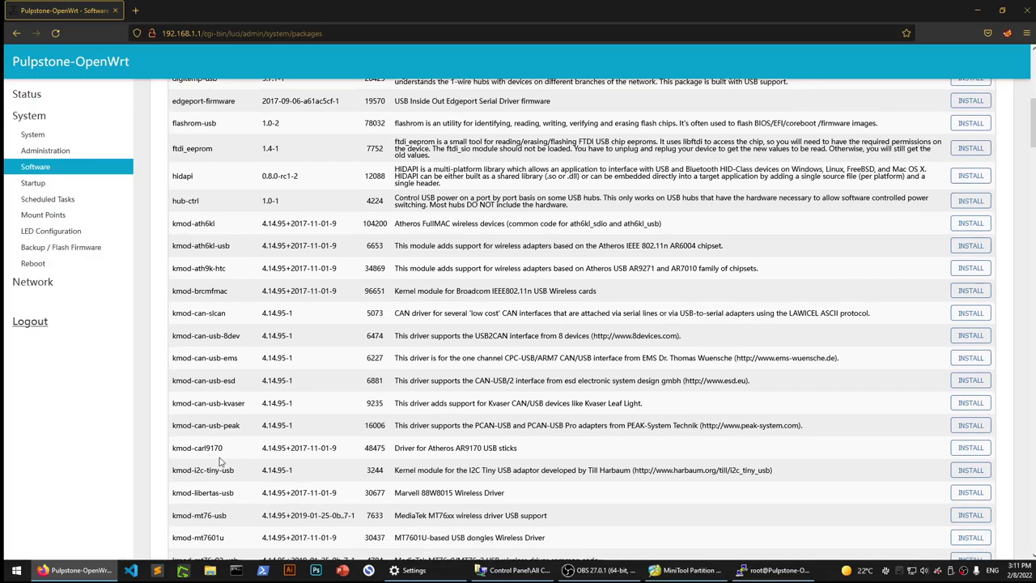
scroll(220, 459, "down", 1)
scroll(221, 458, "down", 4)
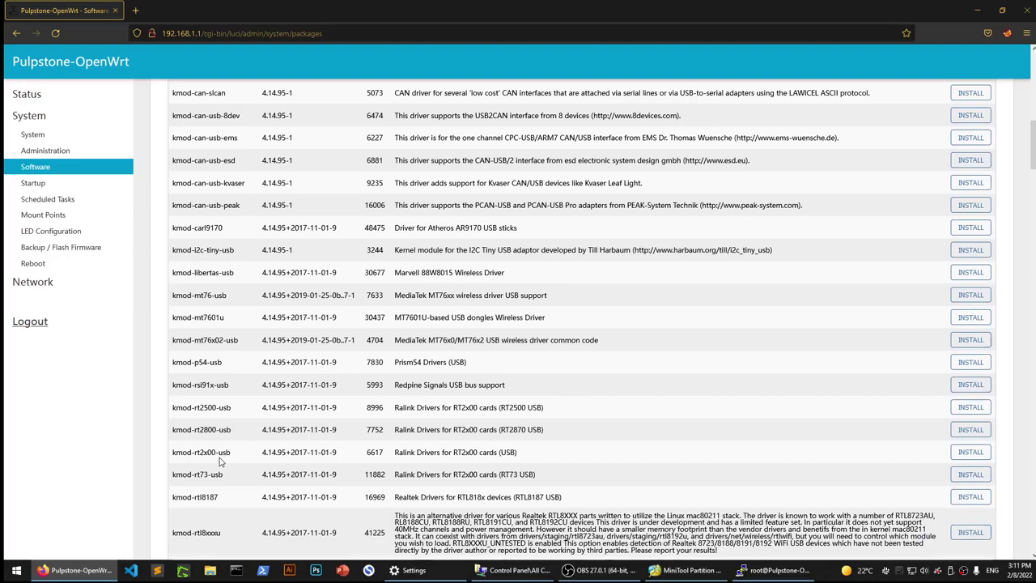
scroll(220, 460, "down", 1)
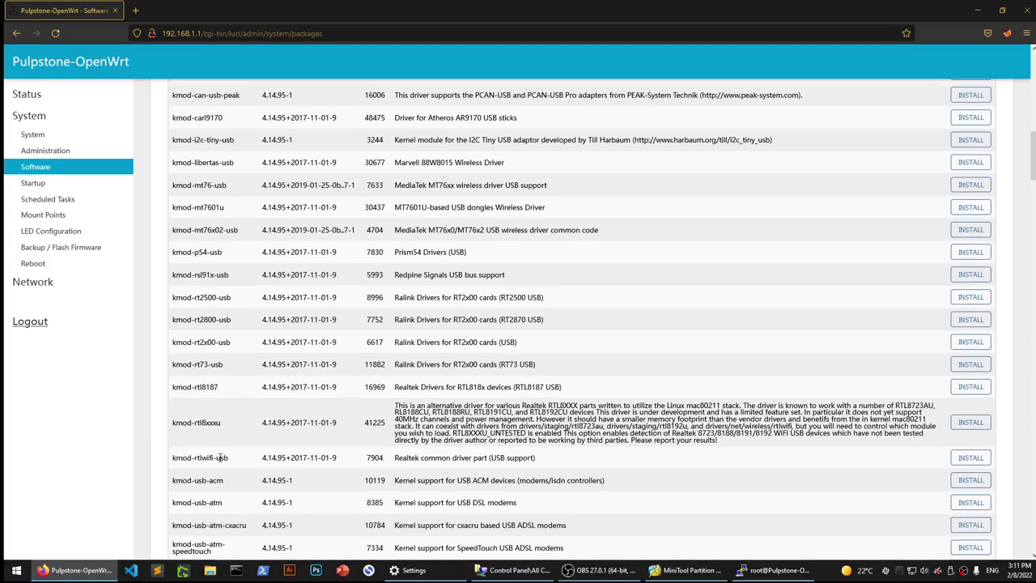
scroll(220, 459, "down", 3)
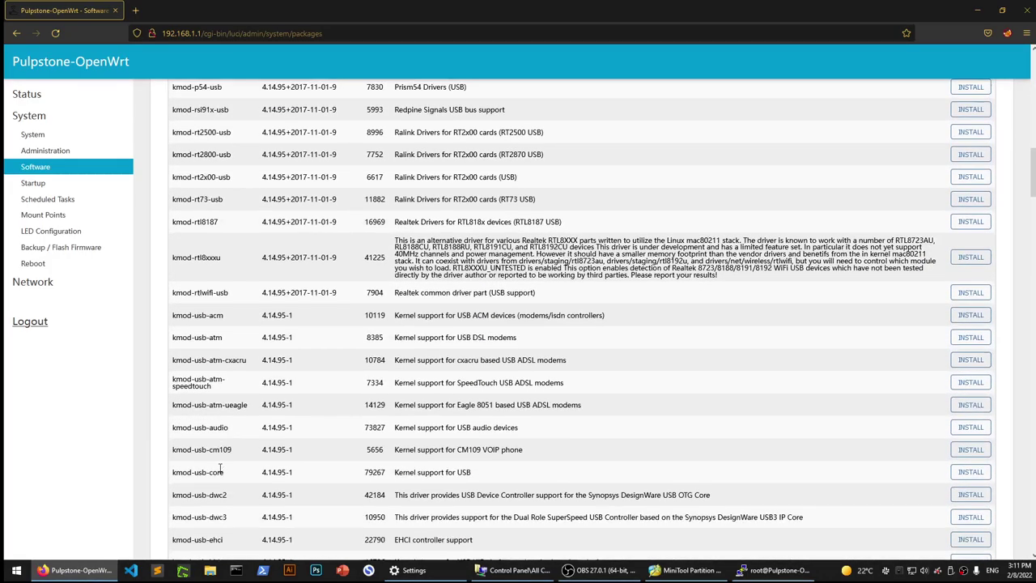
scroll(220, 468, "down", 2)
triple_click(207, 448)
left_click_drag(395, 452, 539, 463)
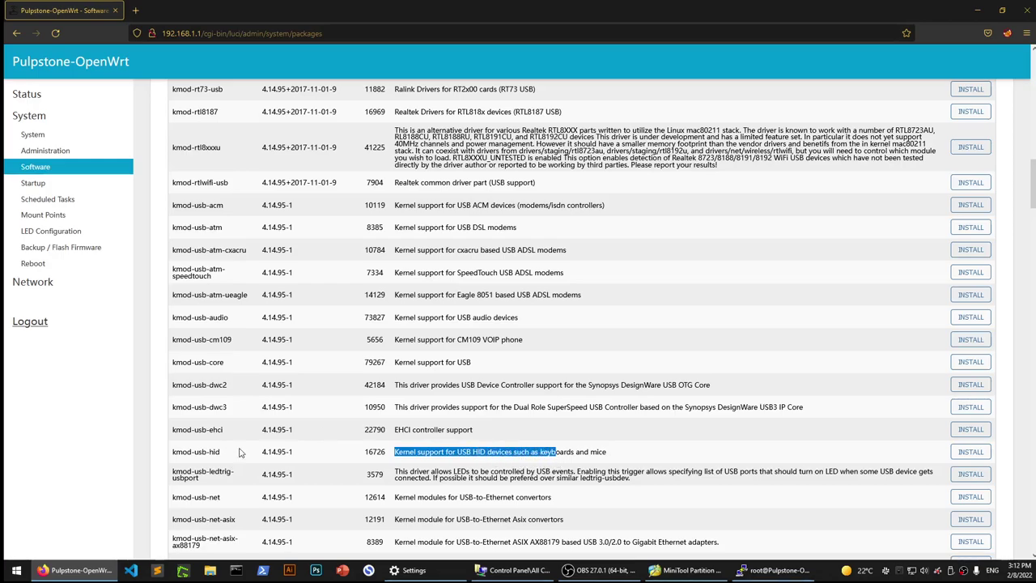
scroll(248, 409, "down", 1)
scroll(248, 411, "down", 5)
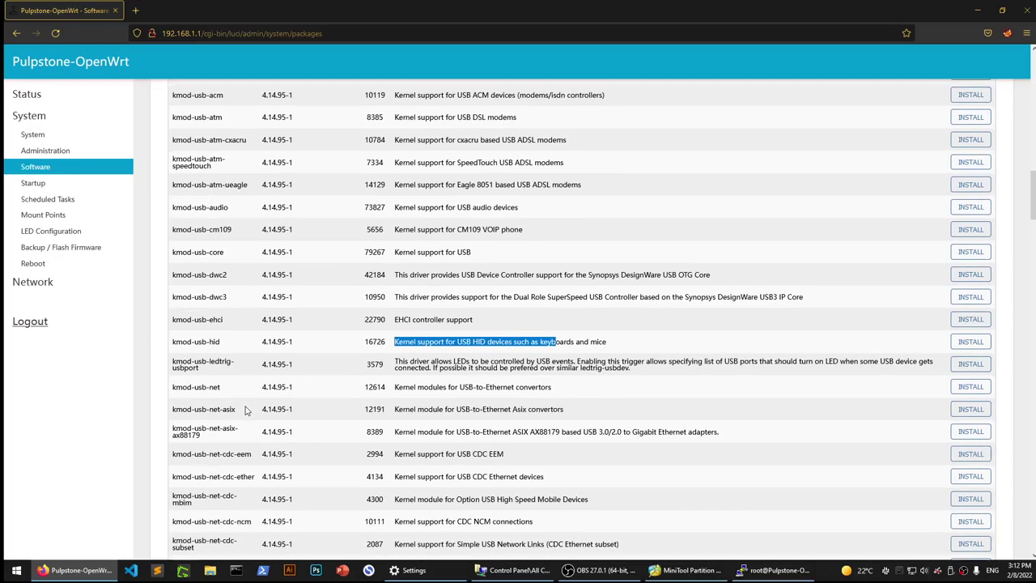
scroll(247, 411, "down", 5)
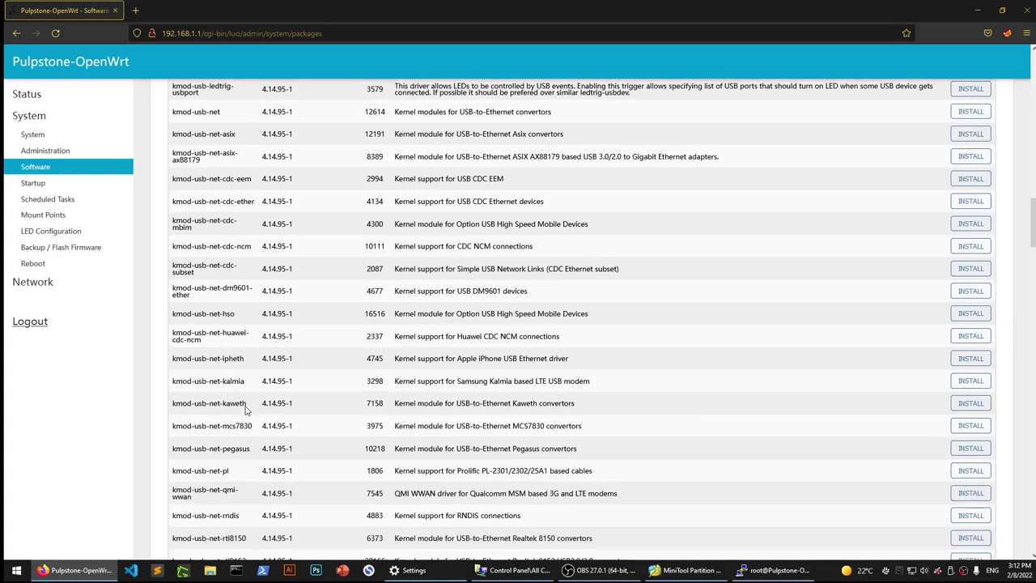
scroll(247, 411, "down", 4)
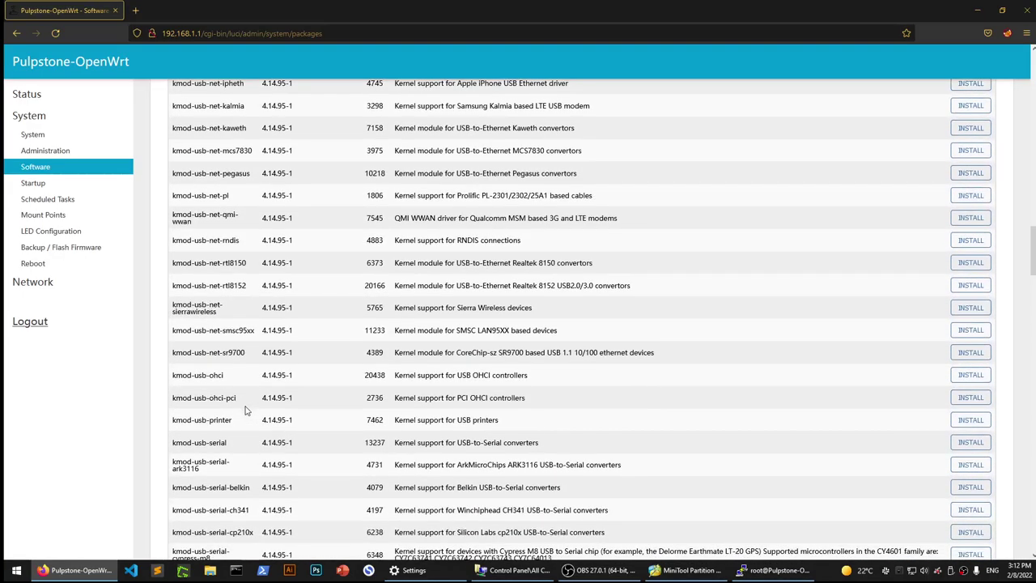
scroll(247, 410, "down", 6)
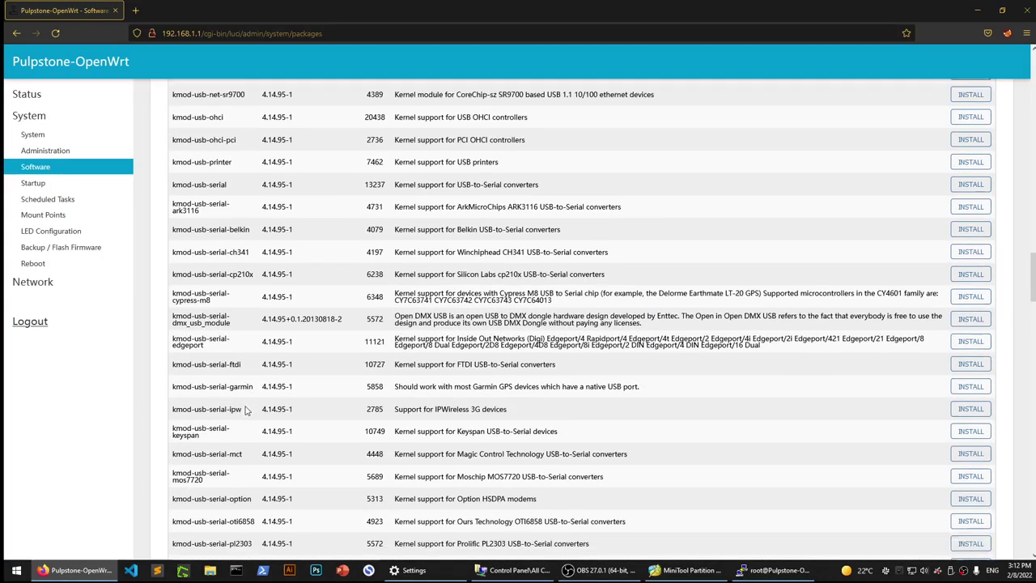
scroll(247, 410, "down", 1)
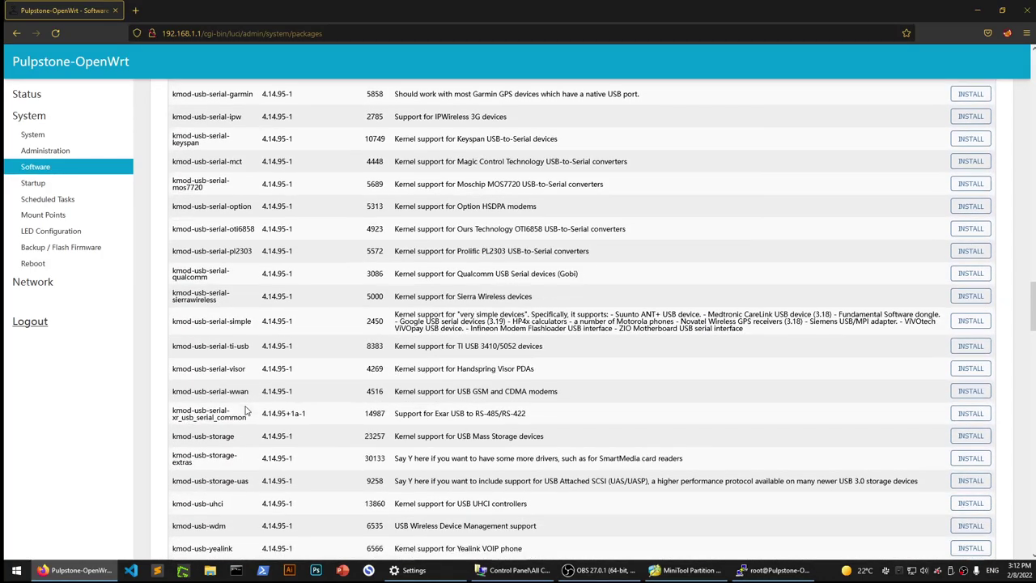
scroll(247, 410, "down", 1)
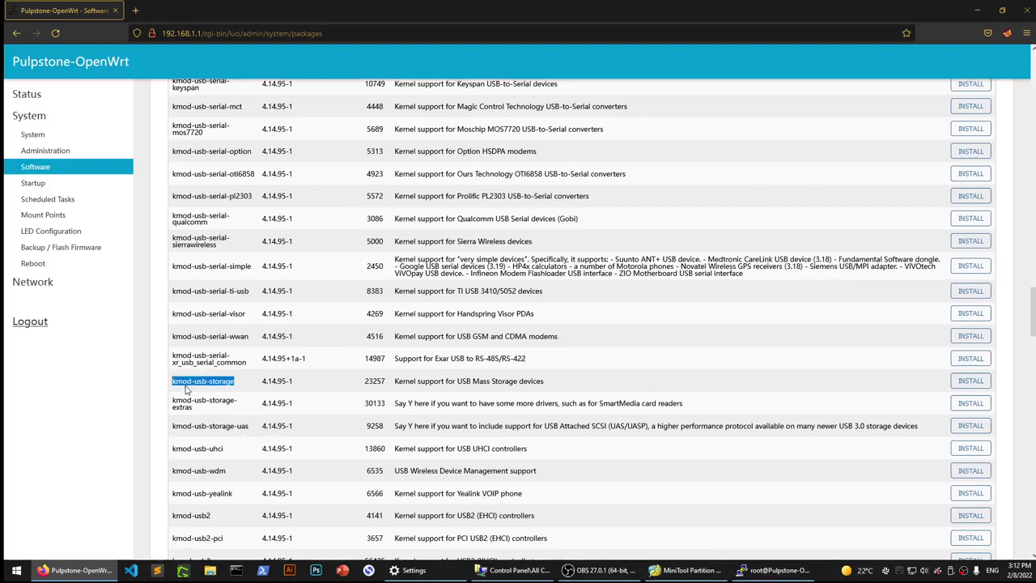
scroll(240, 395, "down", 3)
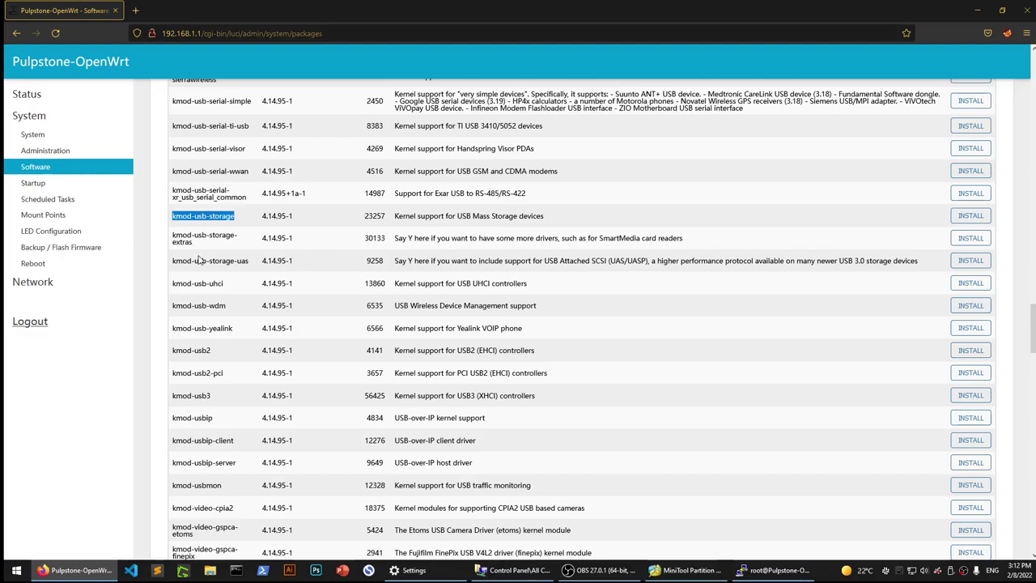
scroll(210, 299, "down", 1)
scroll(209, 299, "down", 3)
scroll(210, 302, "down", 4)
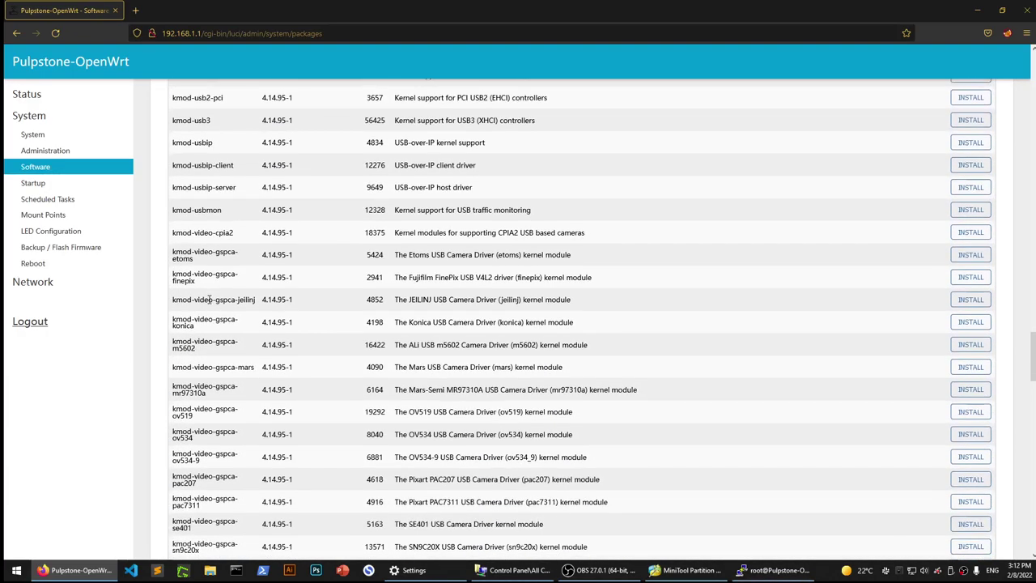
scroll(210, 302, "down", 7)
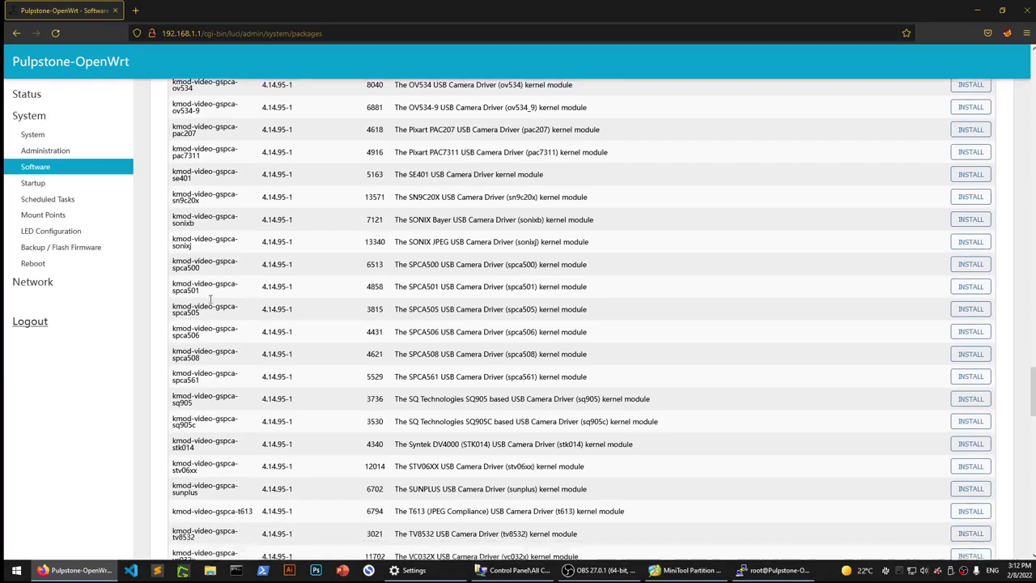
scroll(210, 302, "down", 1)
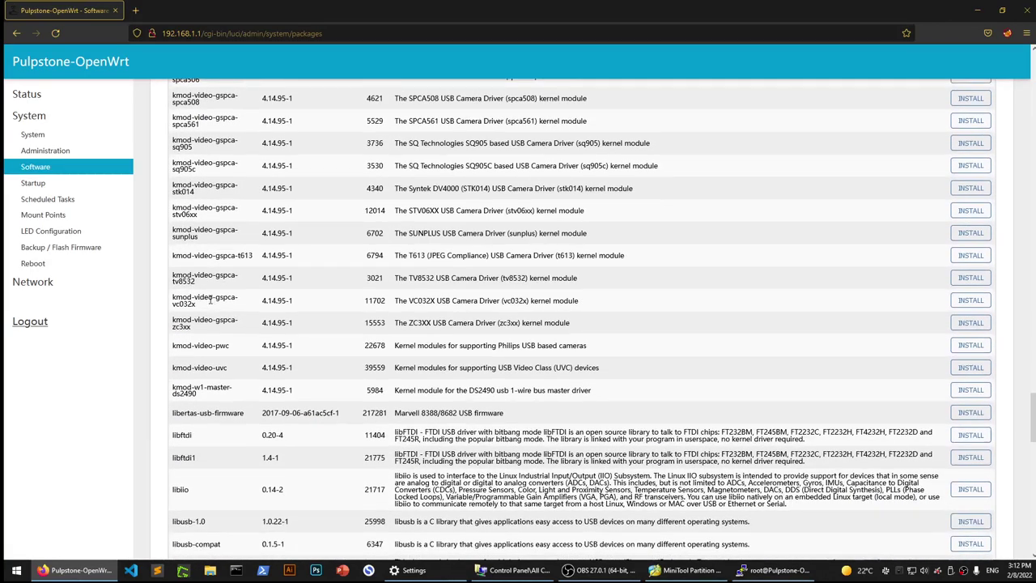
scroll(209, 302, "down", 3)
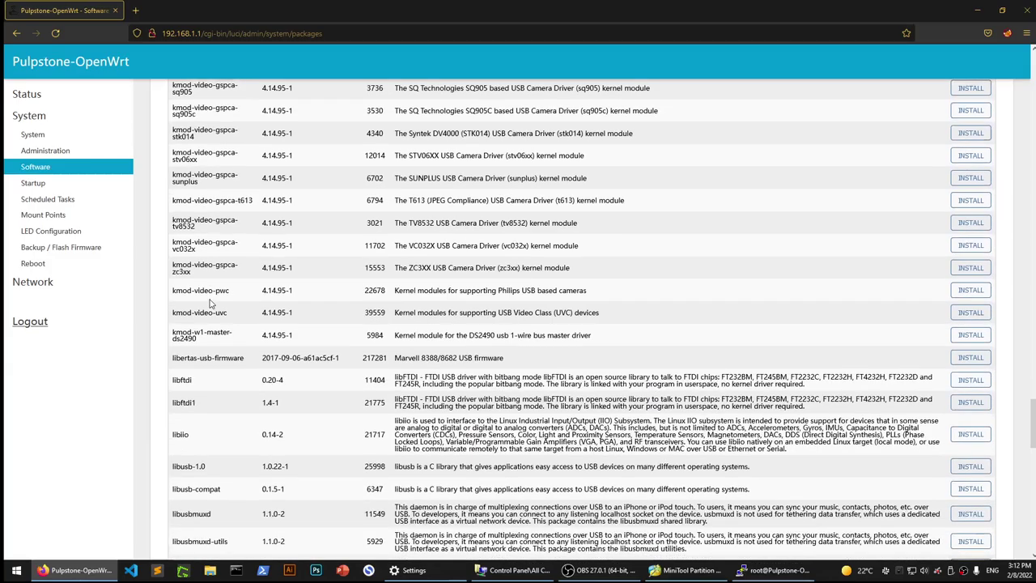
scroll(210, 302, "down", 1)
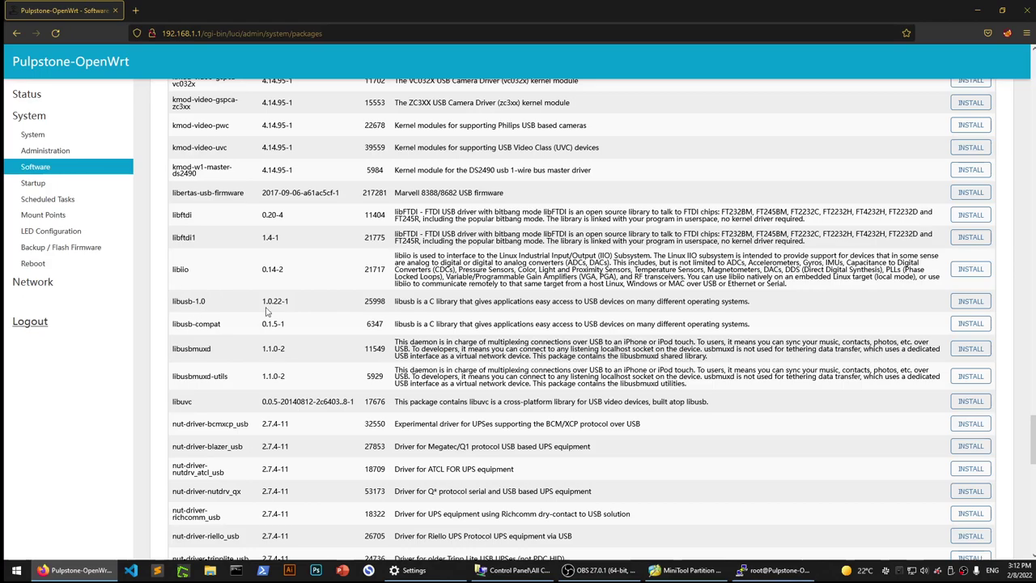
scroll(315, 335, "down", 2)
scroll(316, 339, "down", 1)
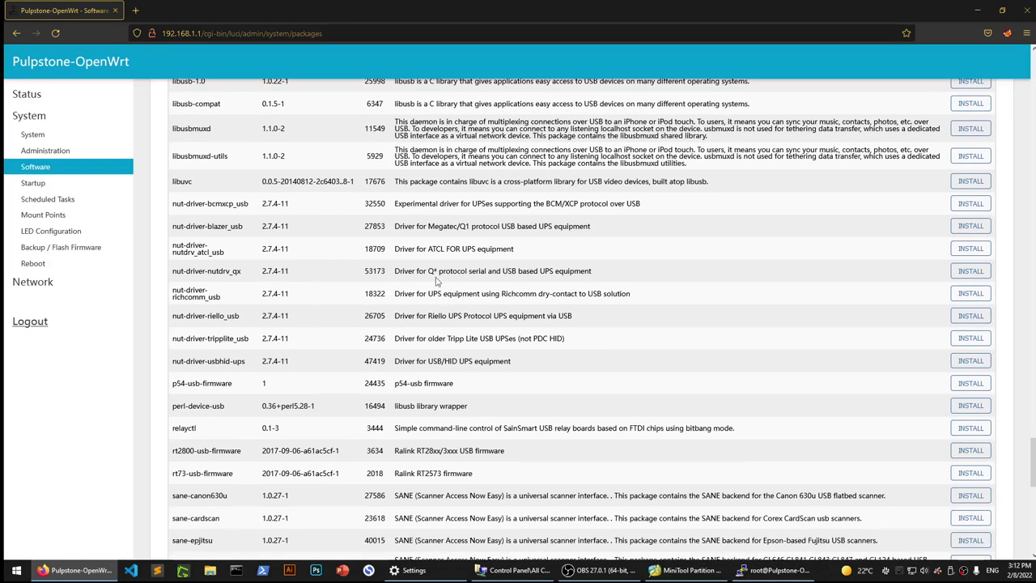
In the SSH session, list /dev/ and the sda entries to find sda, sda1 and sda2.
left_click(773, 570)
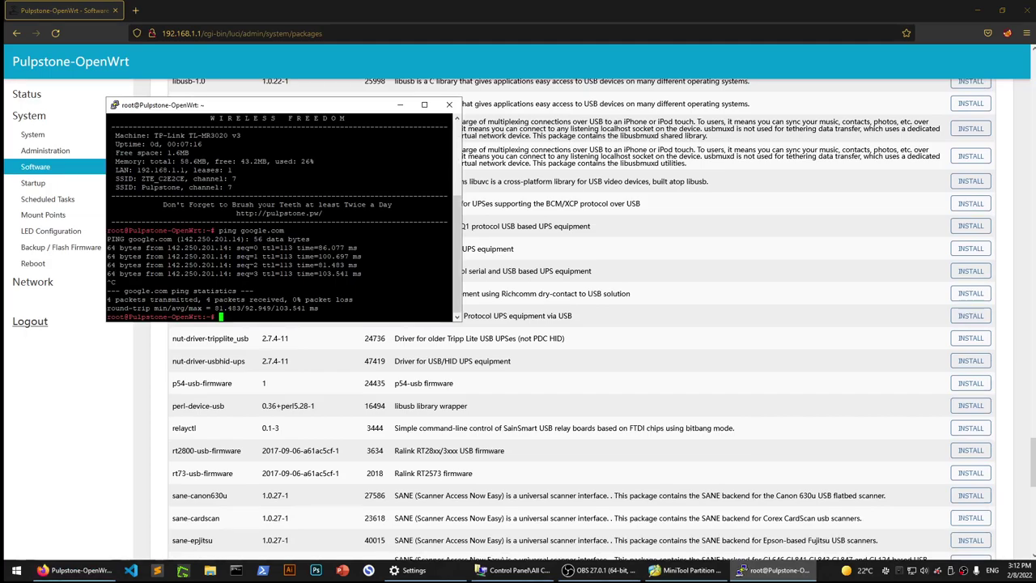
type("ls /dev/")
key("Return")
key("Up")
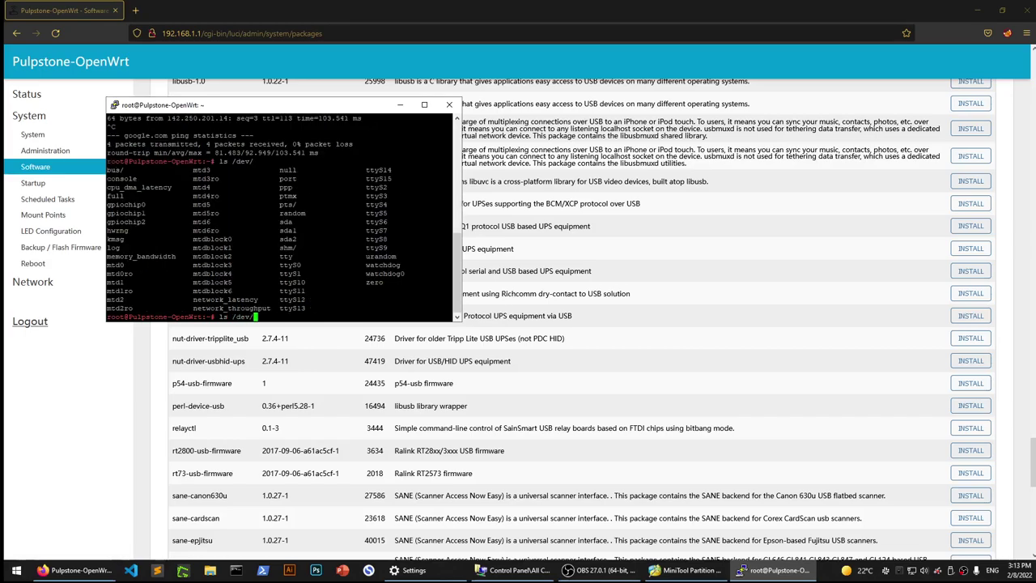
type("sda")
key("Tab")
key("Tab")
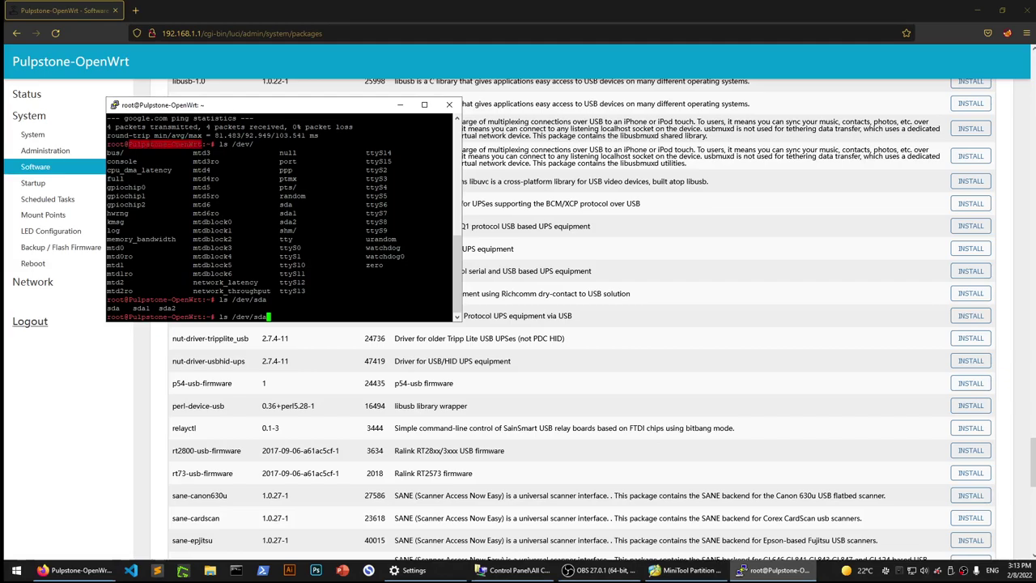
Try fdisk -l to list partitions, which isn't available, then return to LuCI.
left_click_drag(226, 110, 514, 148)
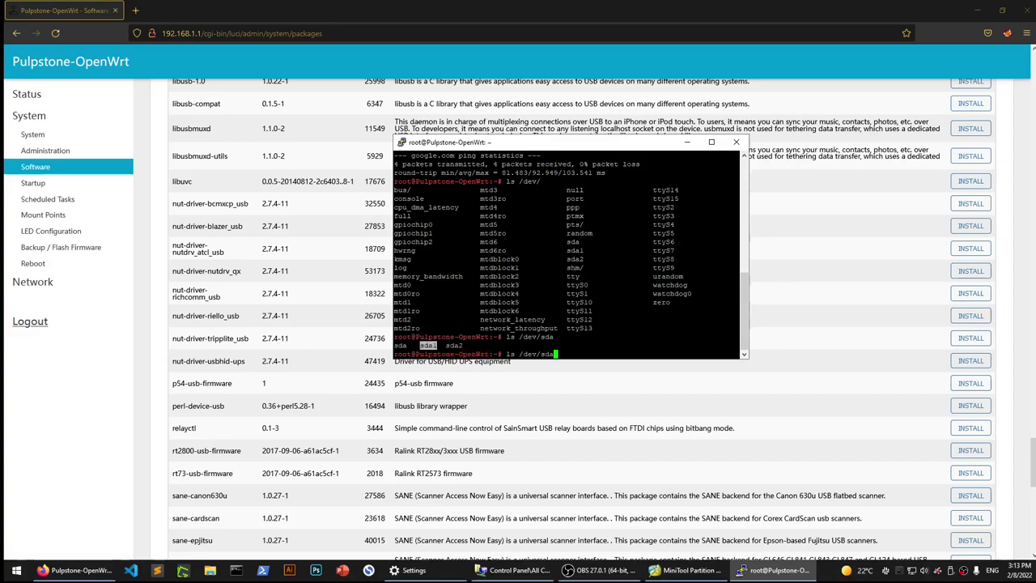
key("BackSpace")
key("BackSpace")
key("BackSpace")
key("BackSpace")
key("BackSpace")
key("BackSpace")
key("BackSpace")
key("BackSpace")
key("BackSpace")
key("BackSpace")
key("BackSpace")
type("fdisk -l")
key("Return")
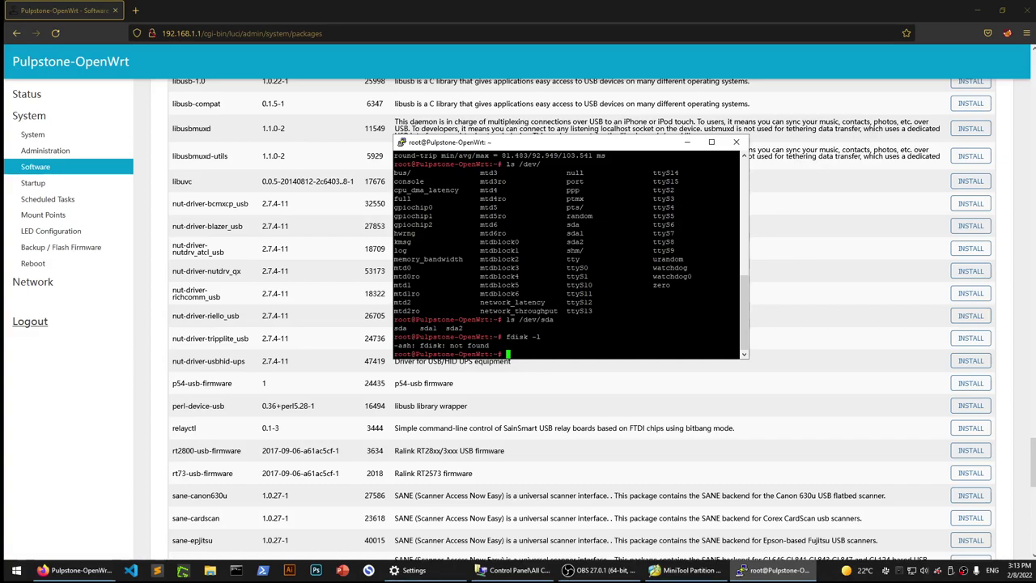
left_click(27, 96)
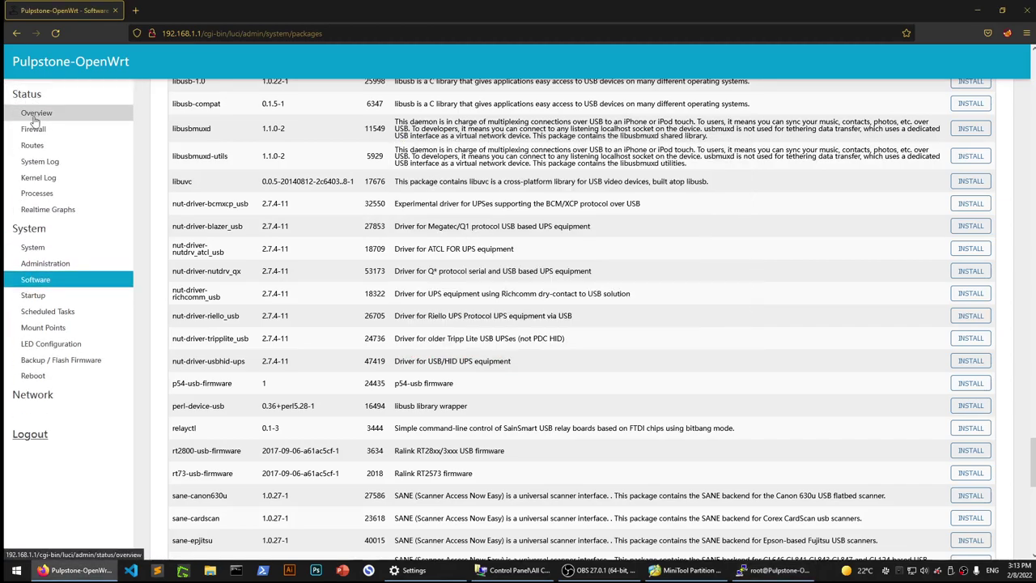
left_click(51, 332)
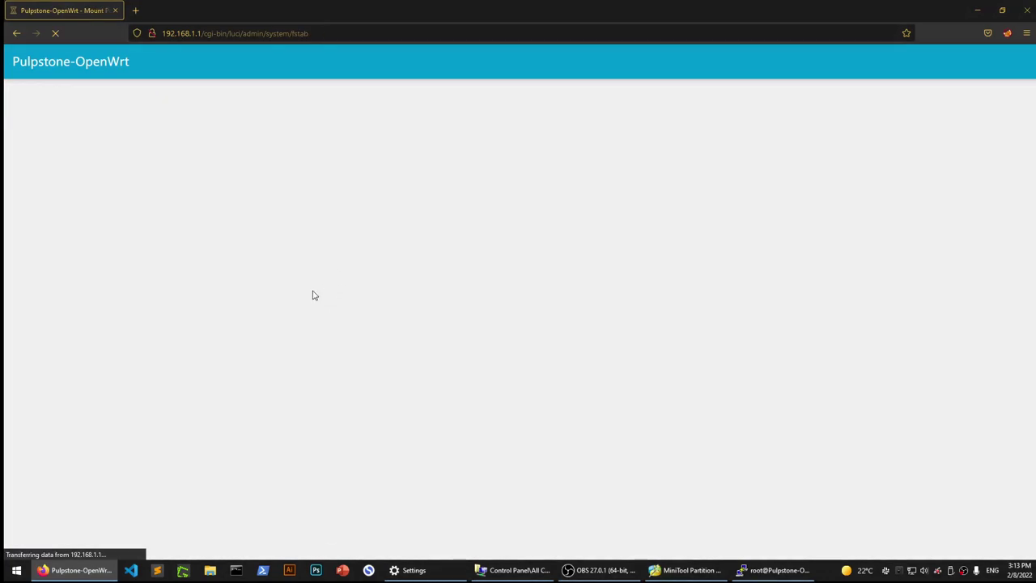
scroll(277, 250, "down", 2)
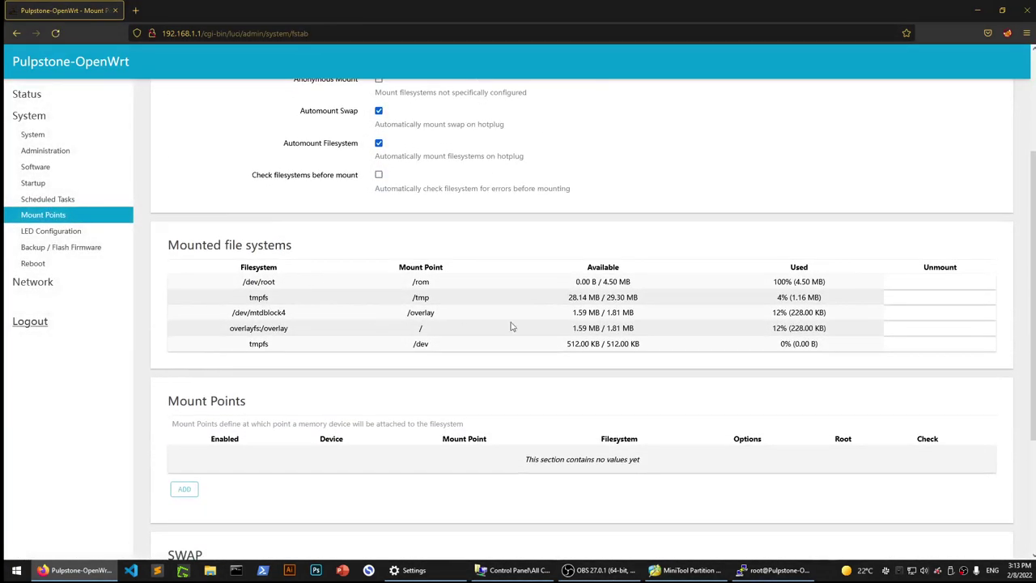
triple_click(607, 281)
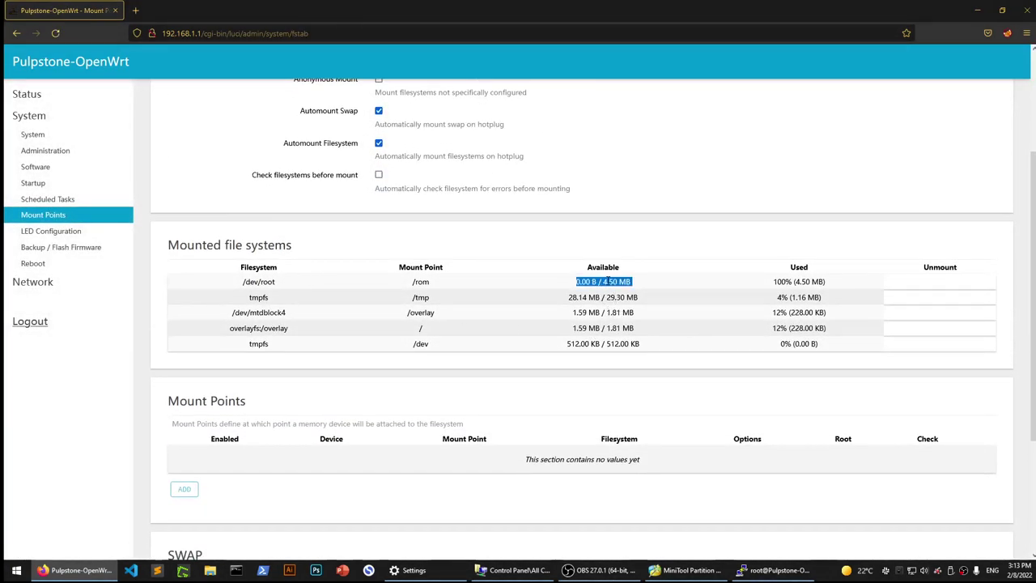
triple_click(607, 315)
triple_click(613, 345)
left_click(609, 336)
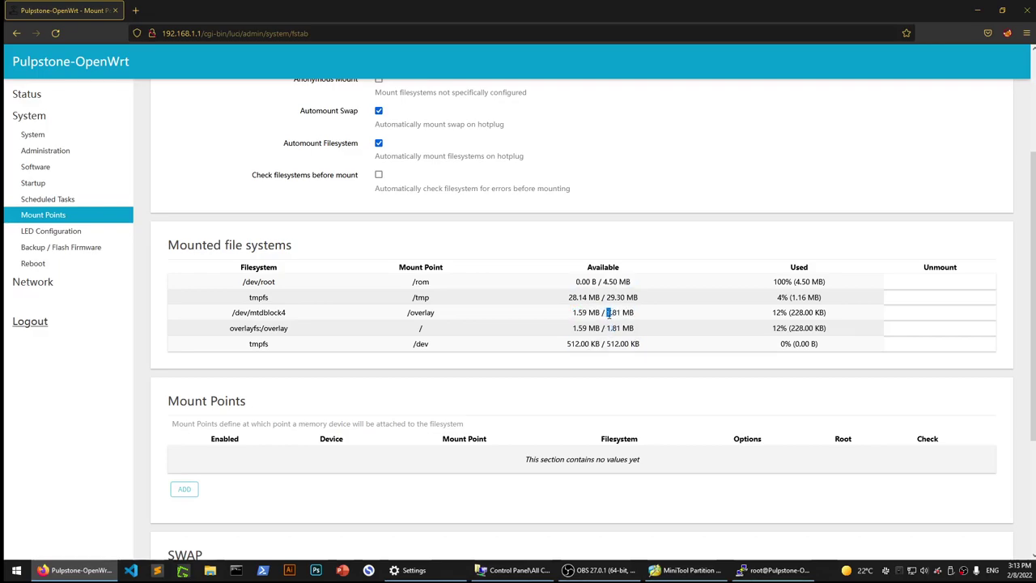
triple_click(605, 328)
left_click(616, 297)
triple_click(609, 281)
left_click(609, 281)
triple_click(610, 297)
scroll(407, 399, "down", 1)
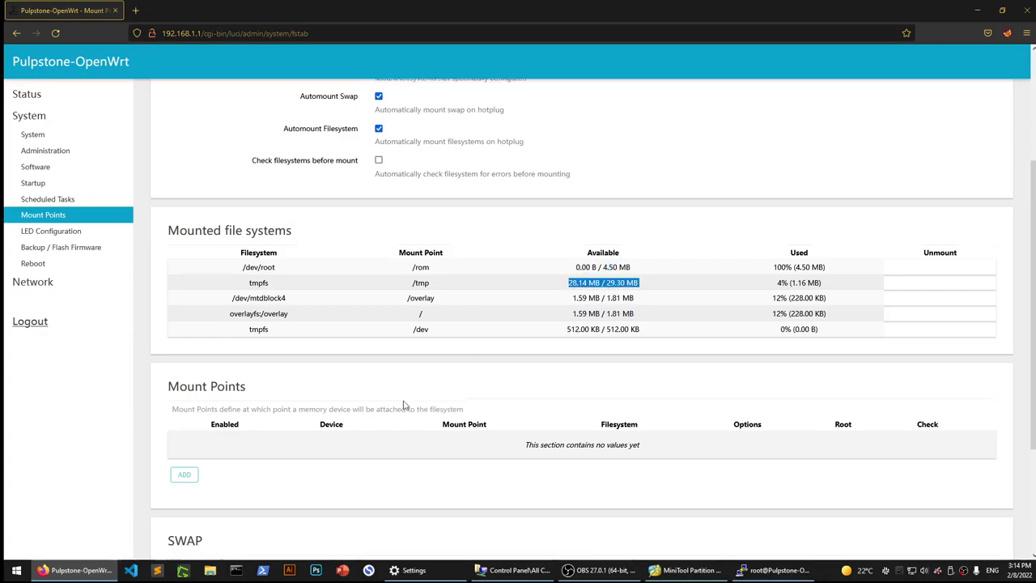
scroll(406, 399, "down", 2)
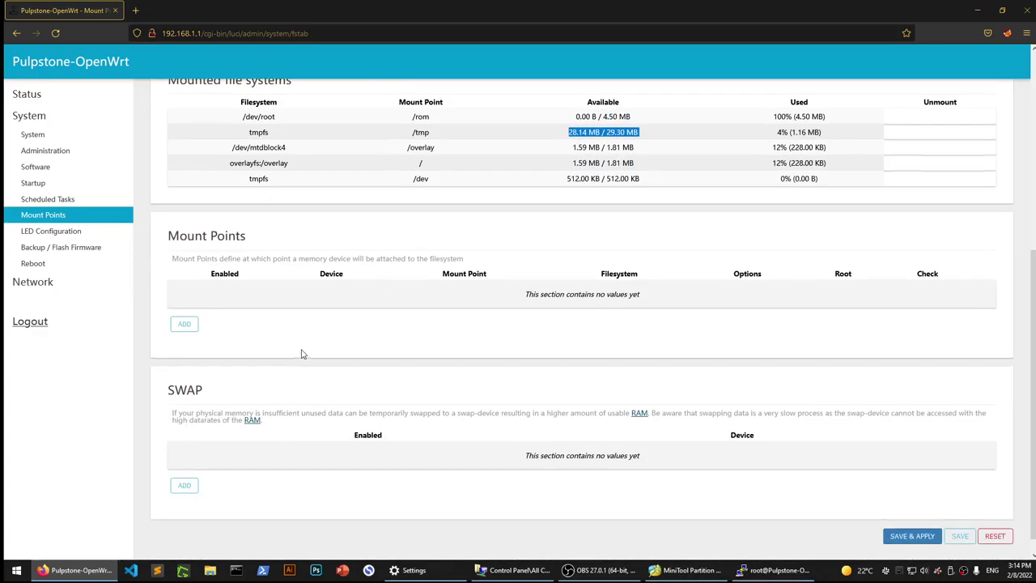
scroll(302, 354, "down", 1)
Add an enabled swap entry on /dev/sda2 (4311 MB) and save and apply it.
left_click(176, 474)
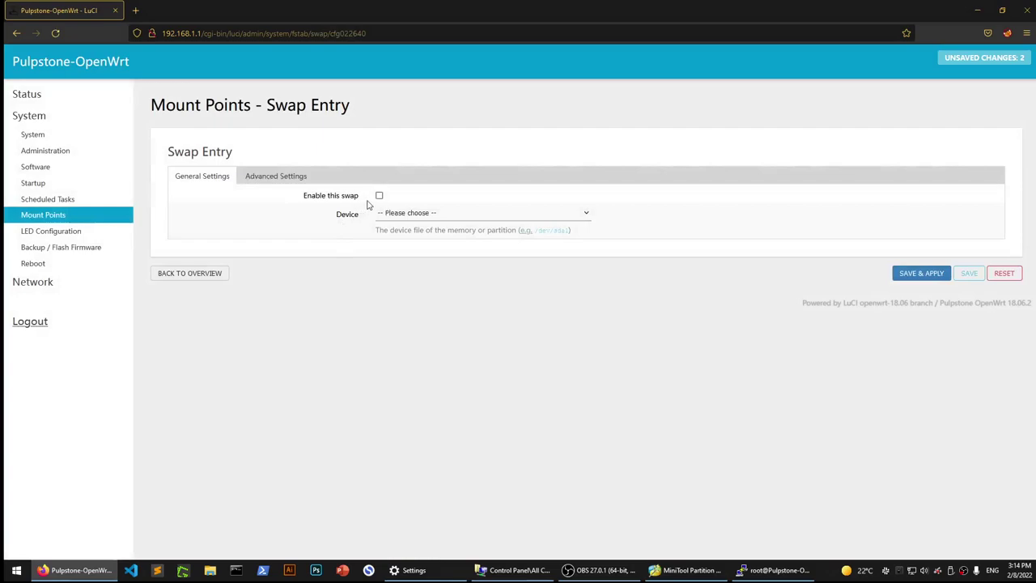
left_click(397, 214)
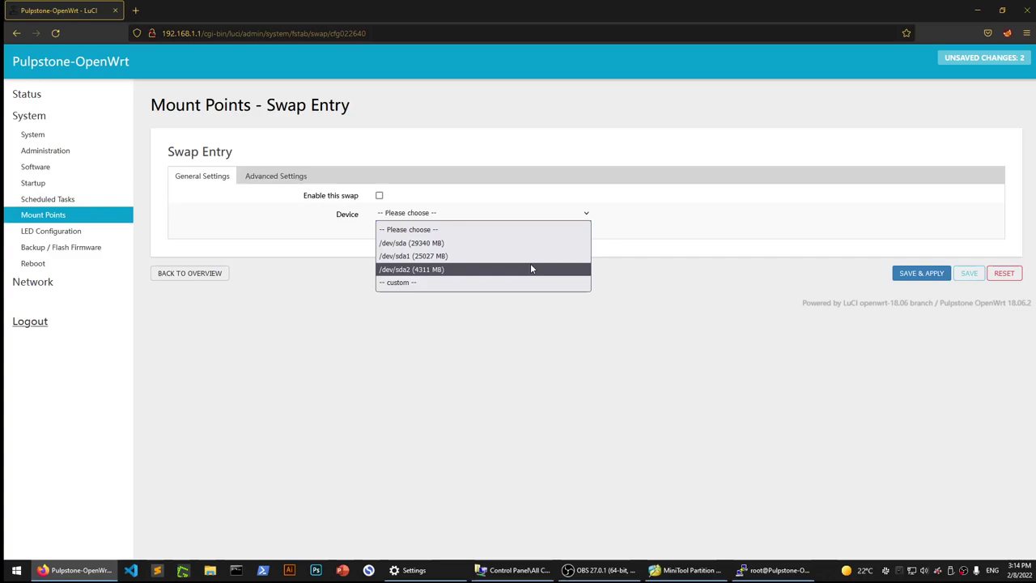
left_click(531, 268)
left_click(380, 195)
left_click(920, 279)
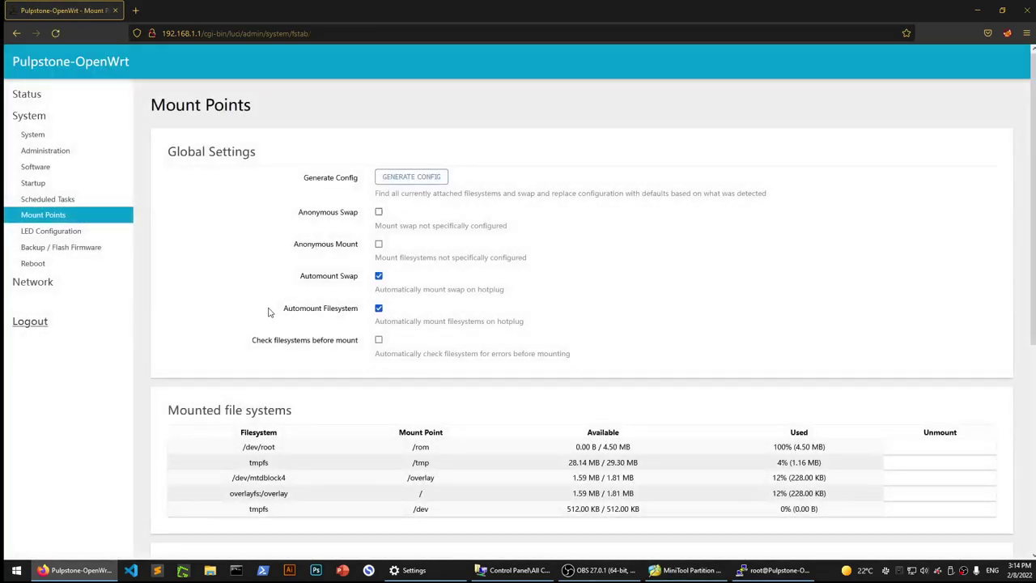
Review the SWAP and Mount Points sections on the saved page.
scroll(298, 257, "down", 4)
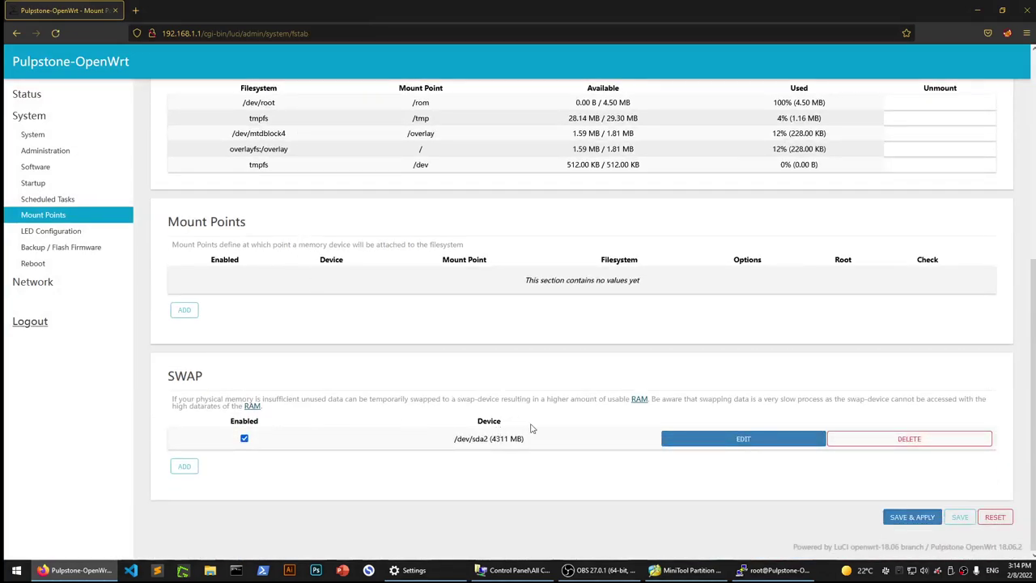
double_click(197, 375)
left_click(388, 364)
triple_click(224, 224)
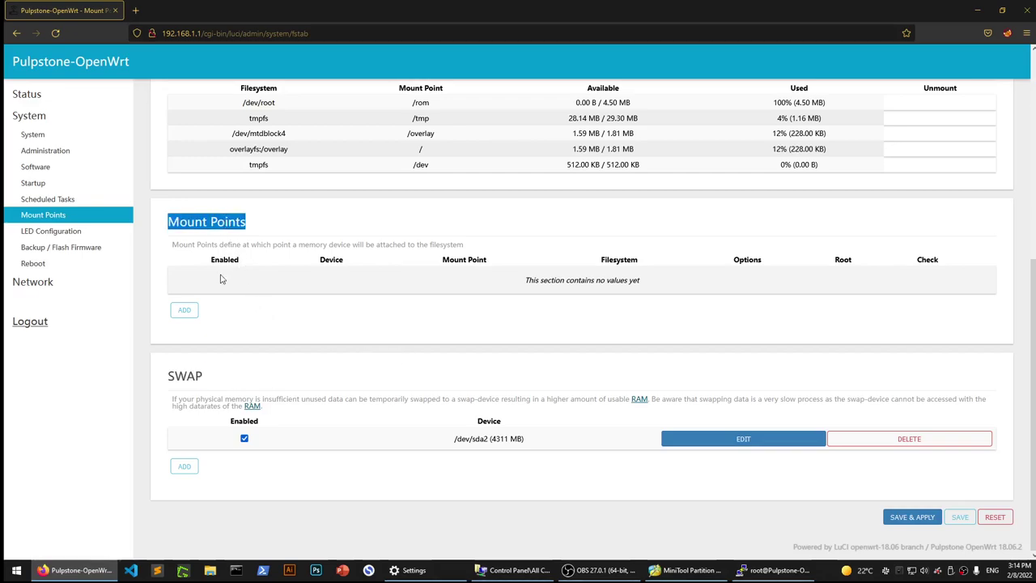
Add an enabled mount entry for the sda1 UUID, used as root filesystem (/).
left_click(184, 318)
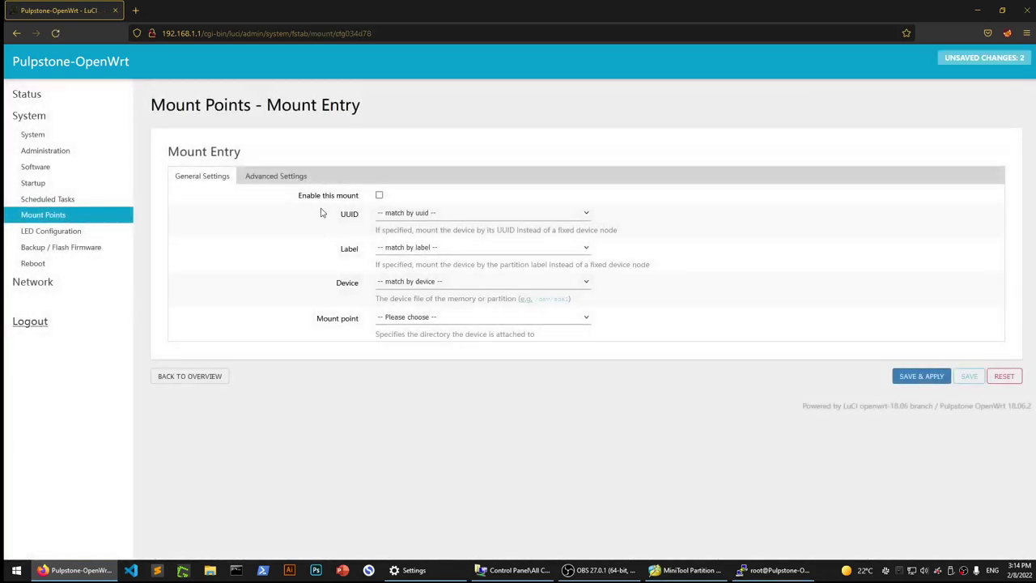
left_click(380, 197)
left_click(439, 215)
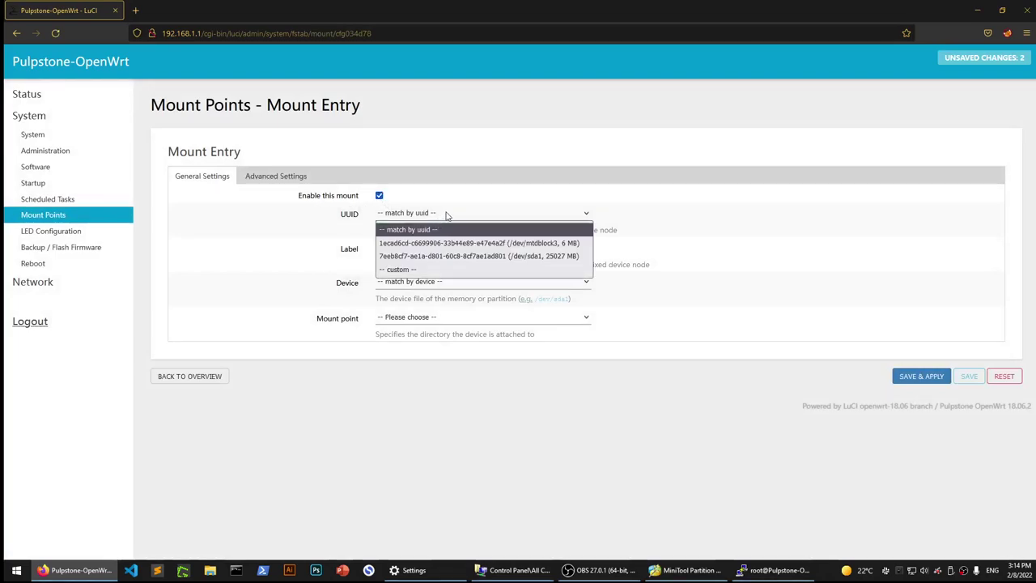
left_click(547, 257)
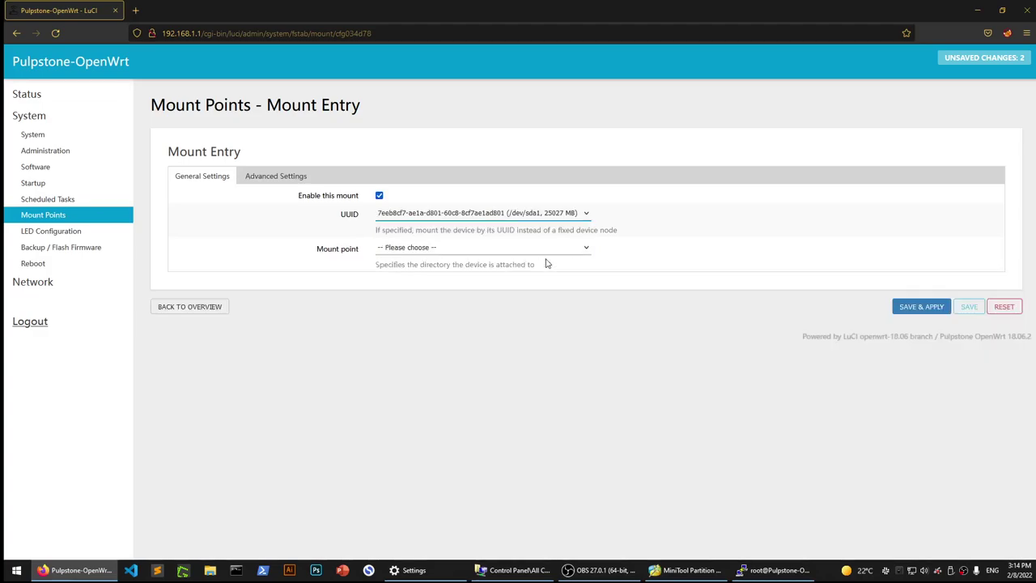
left_click(422, 249)
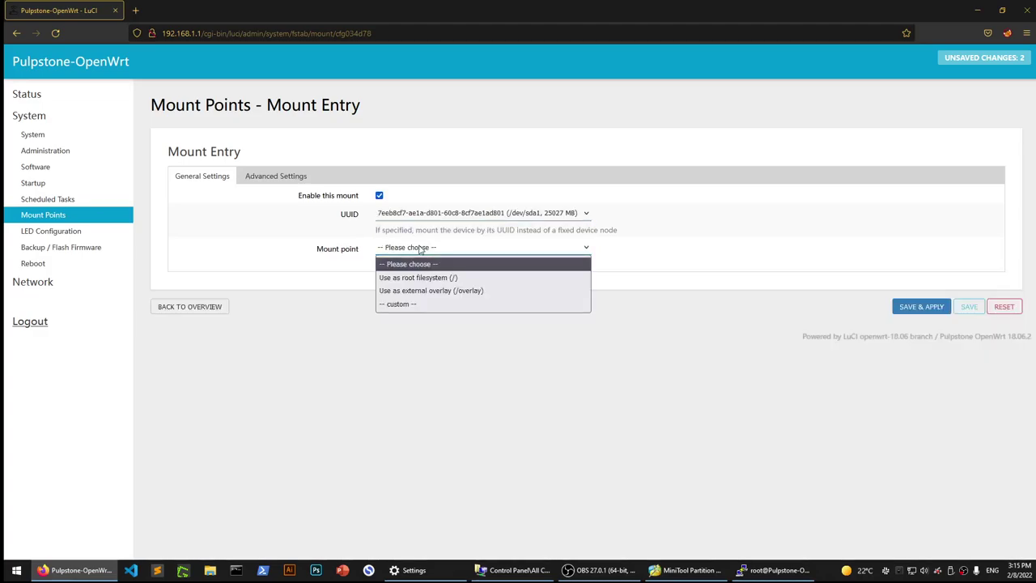
left_click(482, 278)
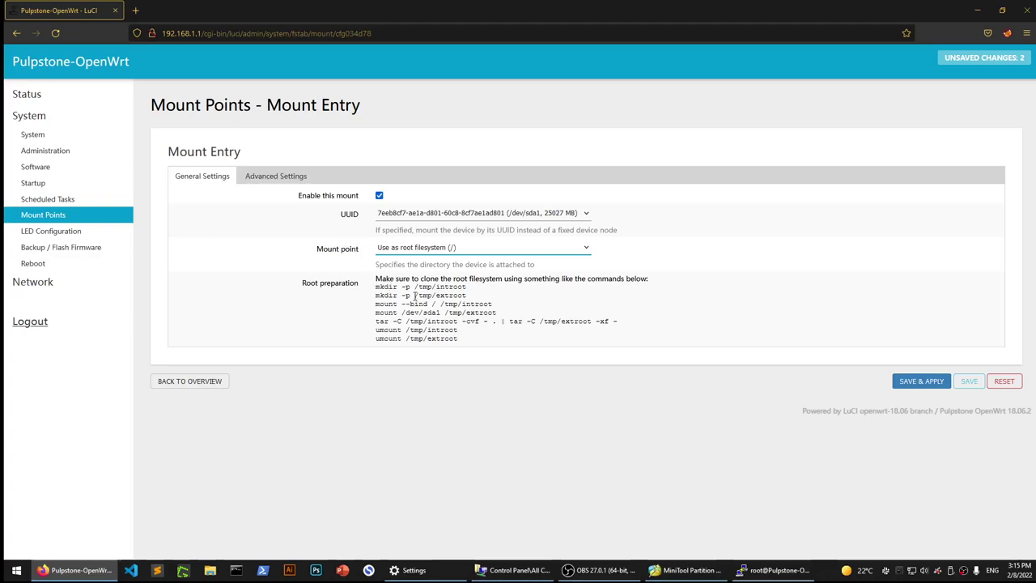
Copy the 'mkdir -p /tmp/introot' root preparation command.
triple_click(425, 286)
right_click(425, 287)
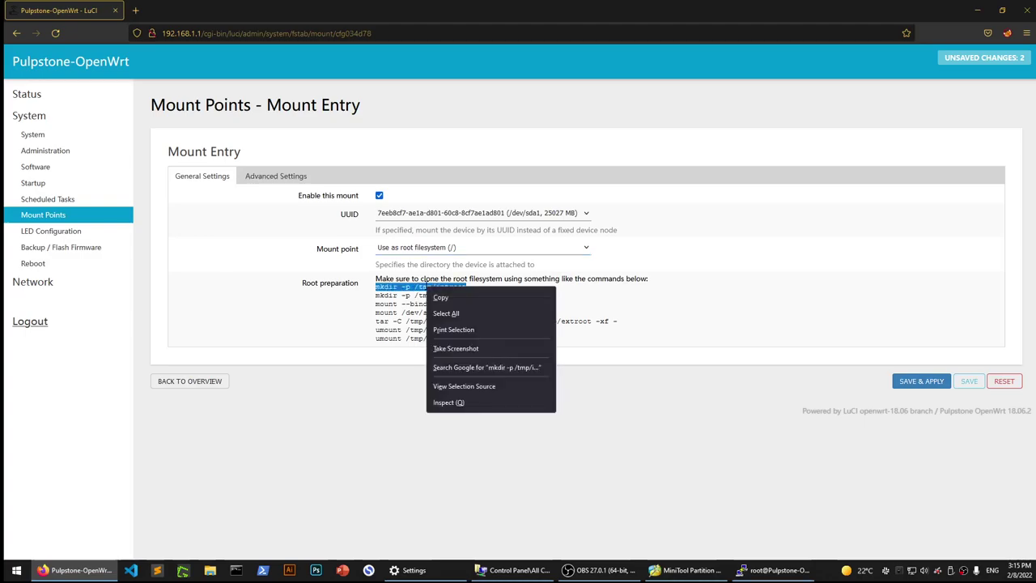
left_click(444, 293)
Run 'mkdir -p /tmp/introot' and 'mkdir -p /tmp/extroot' in the SSH session.
left_click(740, 567)
key("shift+Insert")
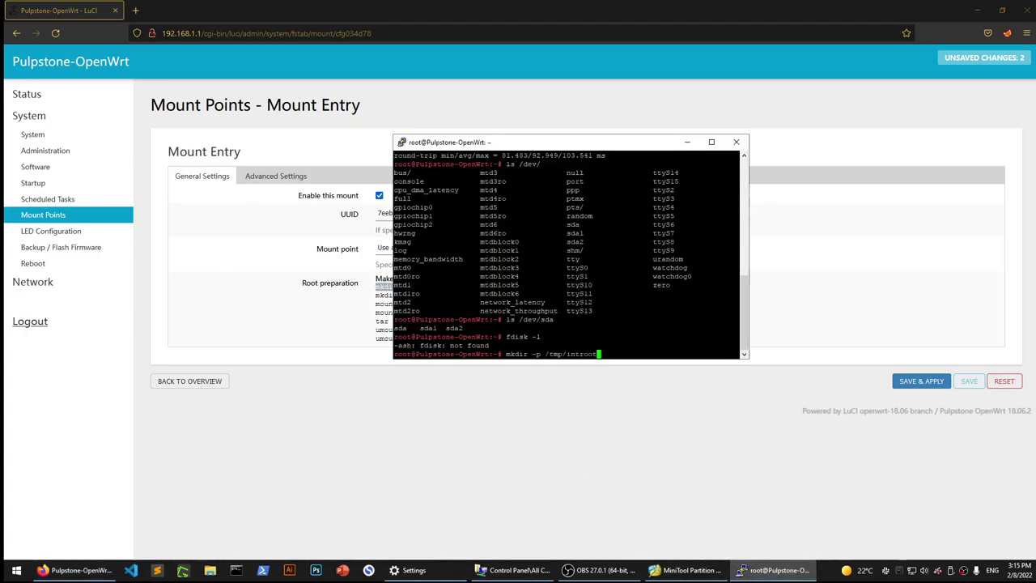
key("Return")
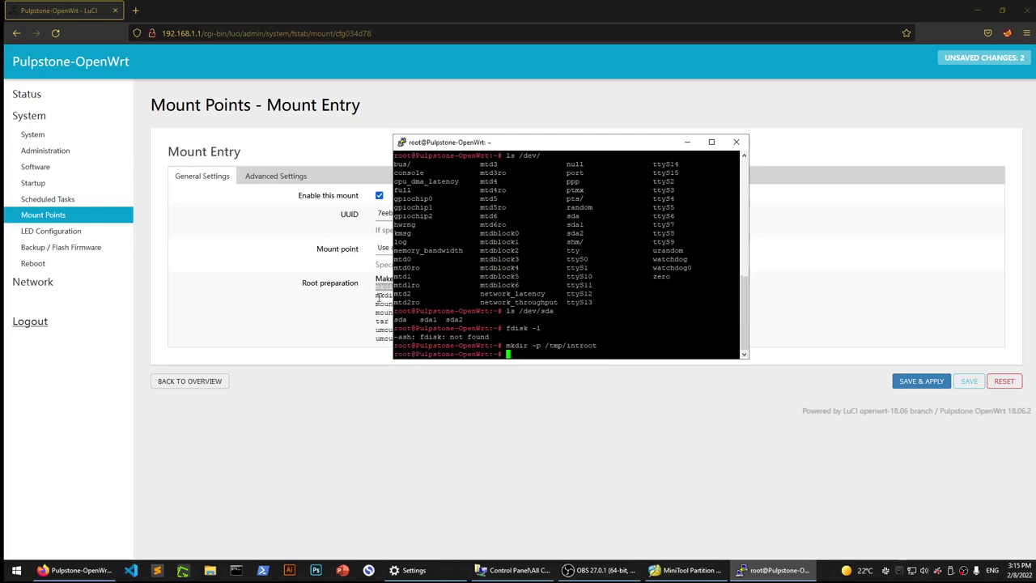
triple_click(380, 295)
right_click(381, 295)
left_click(397, 303)
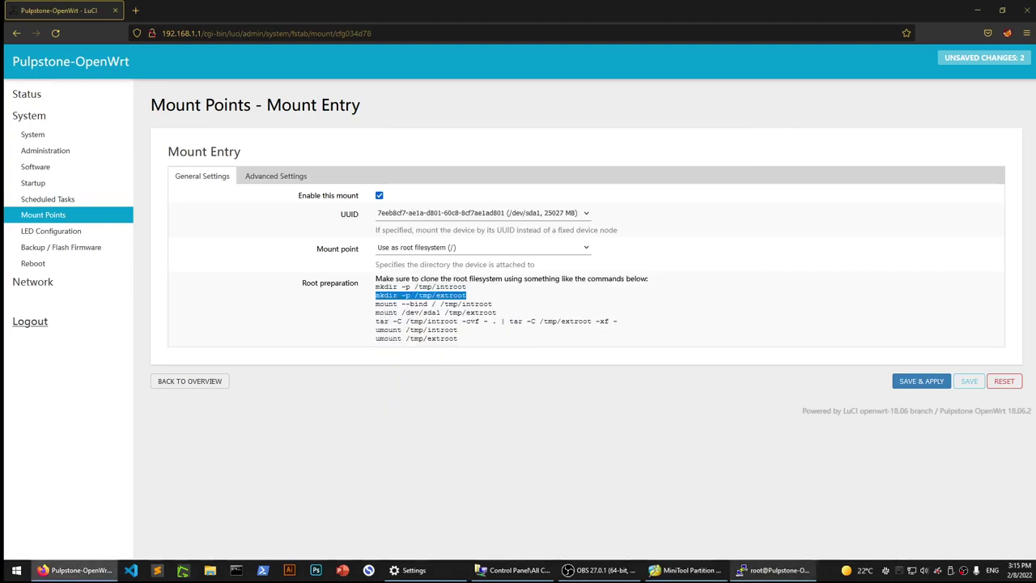
key("alt+Tab")
key("shift+Insert")
key("Return")
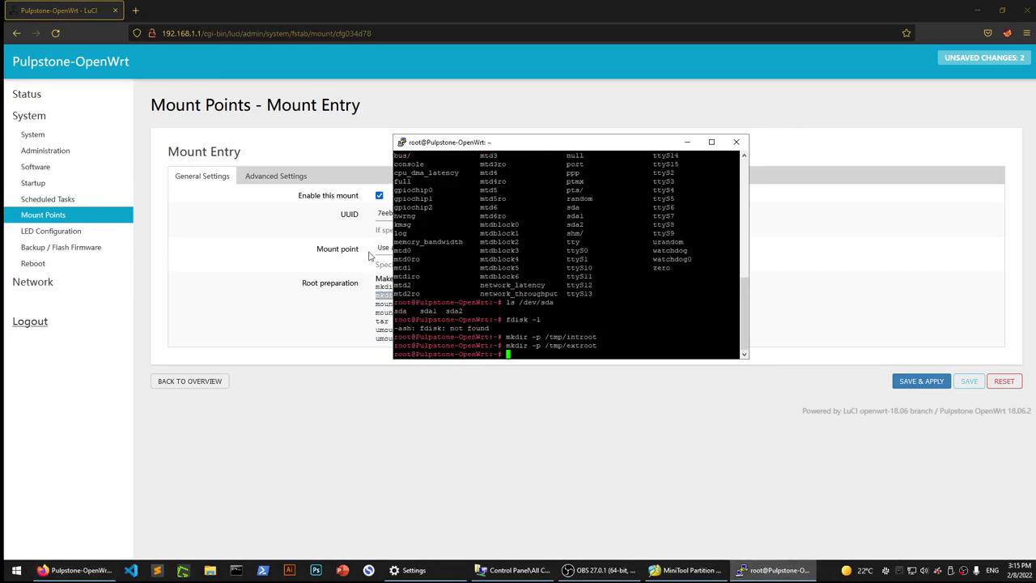
Copy and run 'mount --bind / /tmp/introot' in the SSH session.
key("alt+Tab")
triple_click(438, 305)
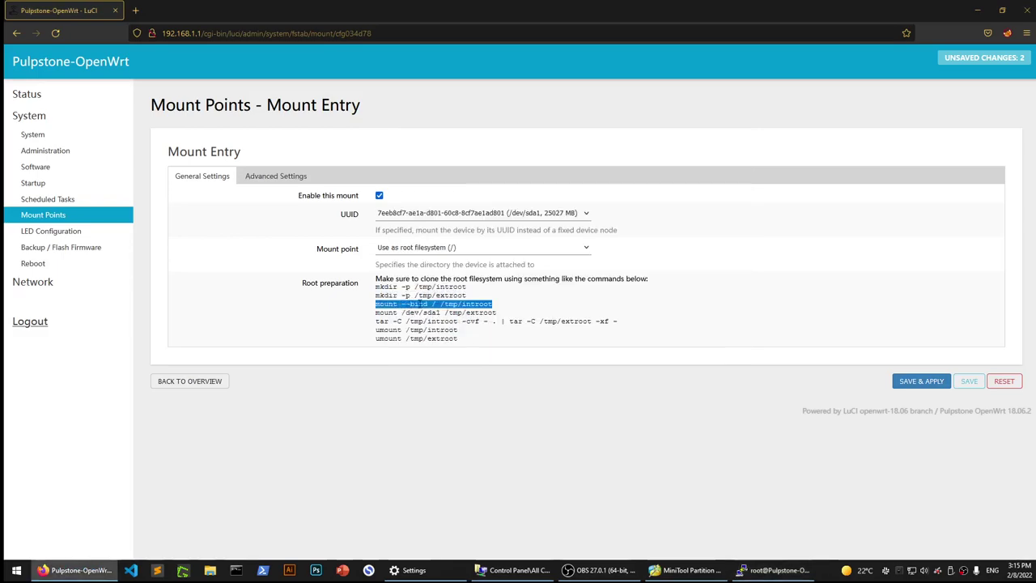
right_click(424, 303)
left_click(441, 315)
left_click(773, 570)
key("shift+Insert")
key("Return")
Copy the 'mount /dev/sda1 /tmp/extroot' line from LuCI, checking its sda1 device path.
left_click(365, 326)
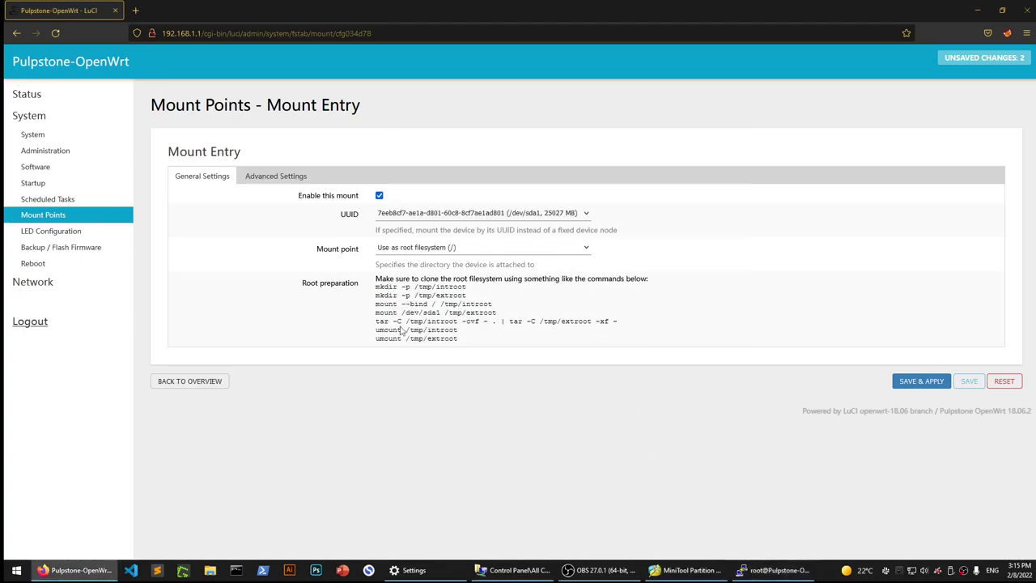
triple_click(434, 313)
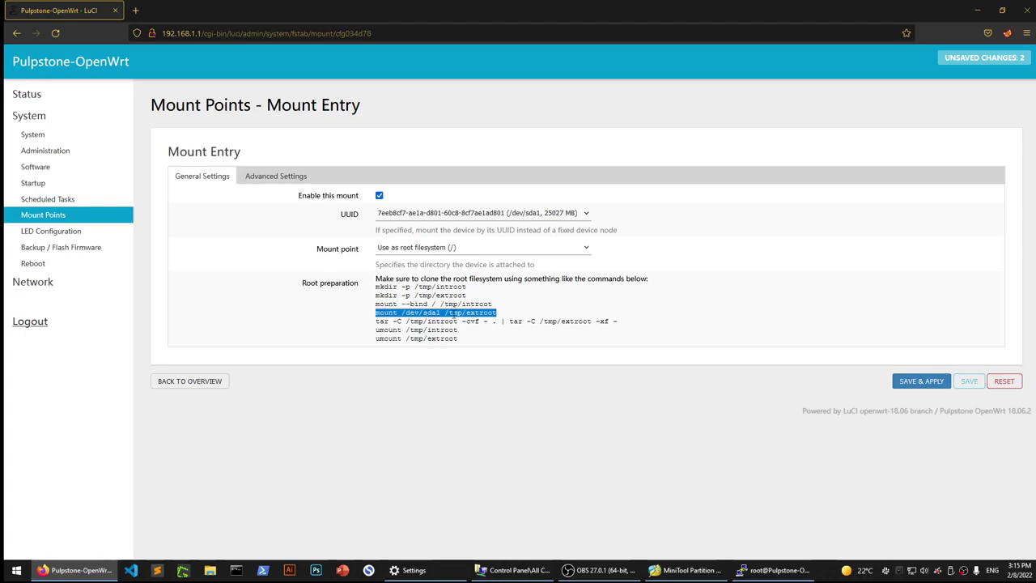
right_click(454, 312)
left_click(480, 324)
right_click(438, 312)
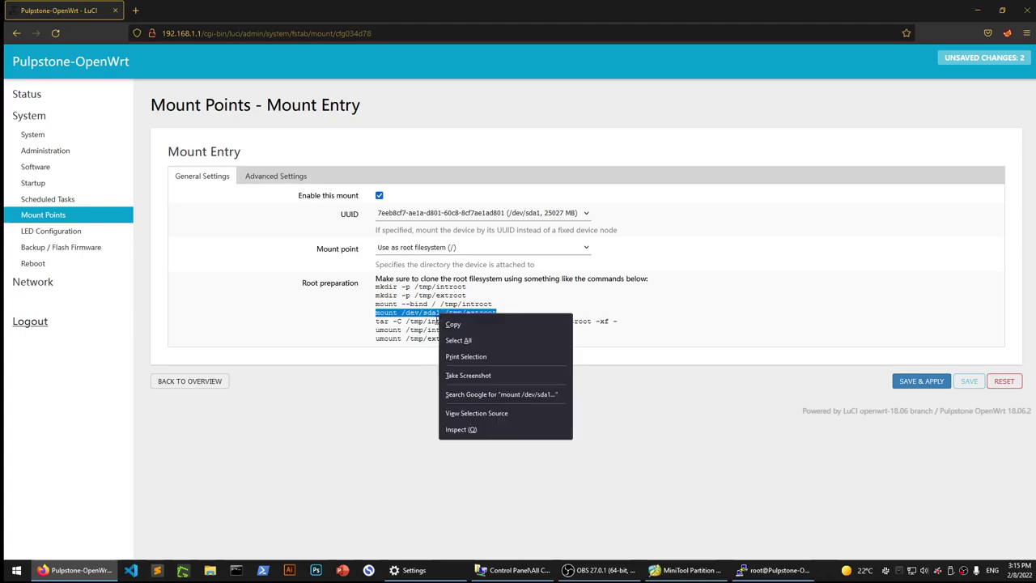
left_click(451, 324)
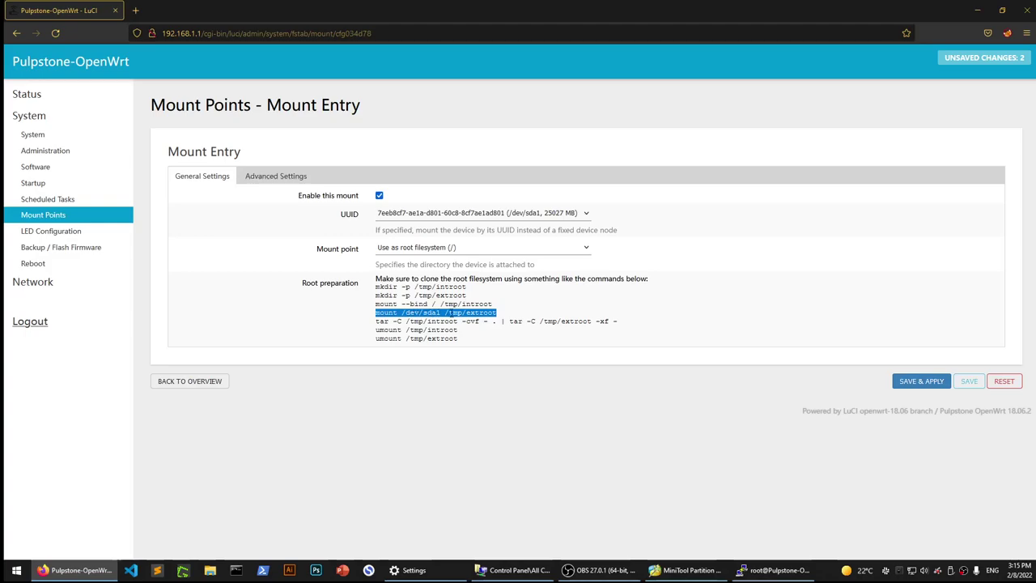
left_click(442, 312)
left_click_drag(439, 313, 494, 309)
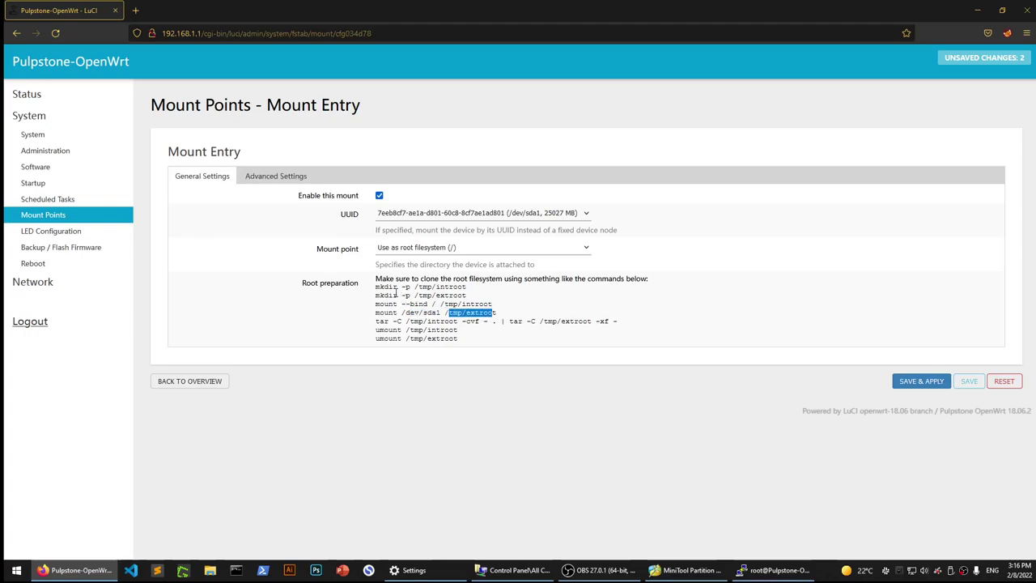
left_click(428, 312)
left_click_drag(438, 313, 426, 318)
Type and run 'mount /dev/sda1 /tmp/extroot' in the SSH session.
key("alt+Tab")
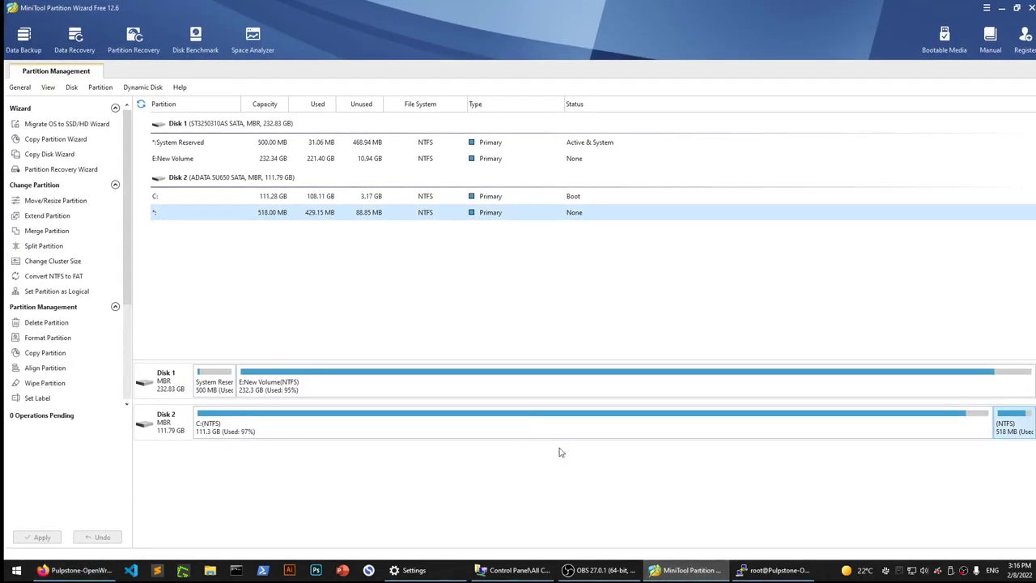
left_click(591, 570)
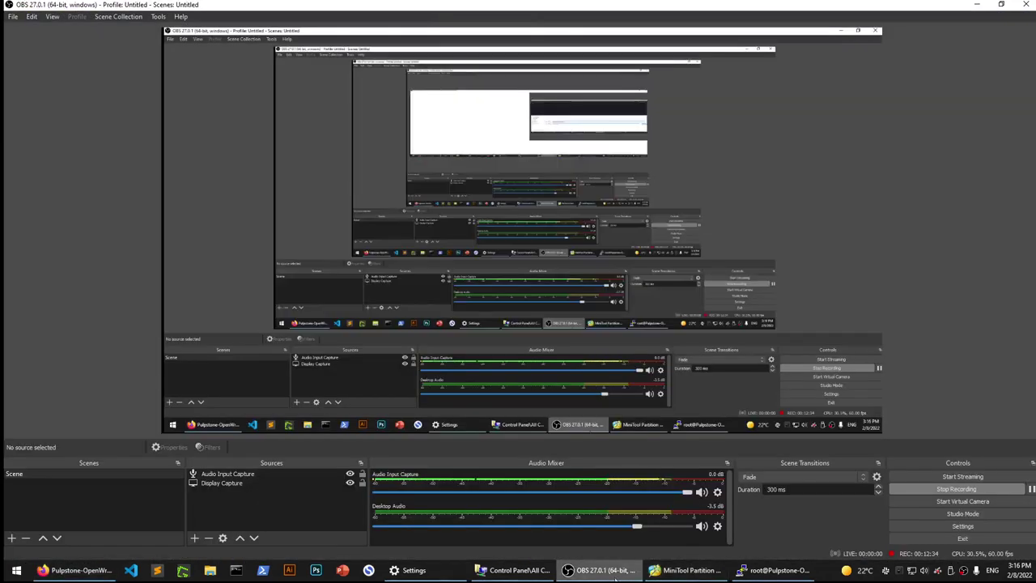
left_click(599, 570)
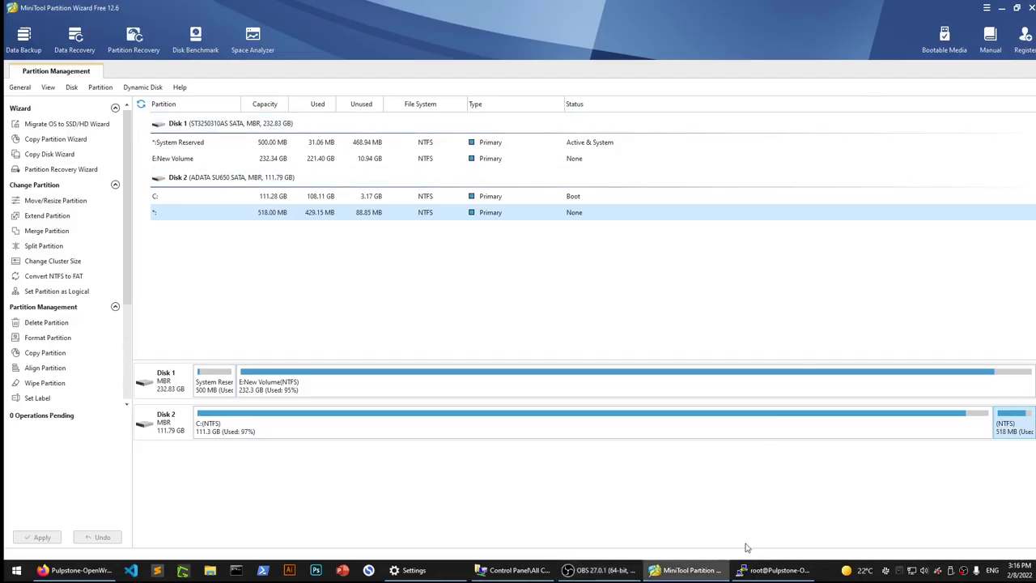
left_click(753, 575)
type("mount /dev/sda1 /tmp/extroot")
key("Return")
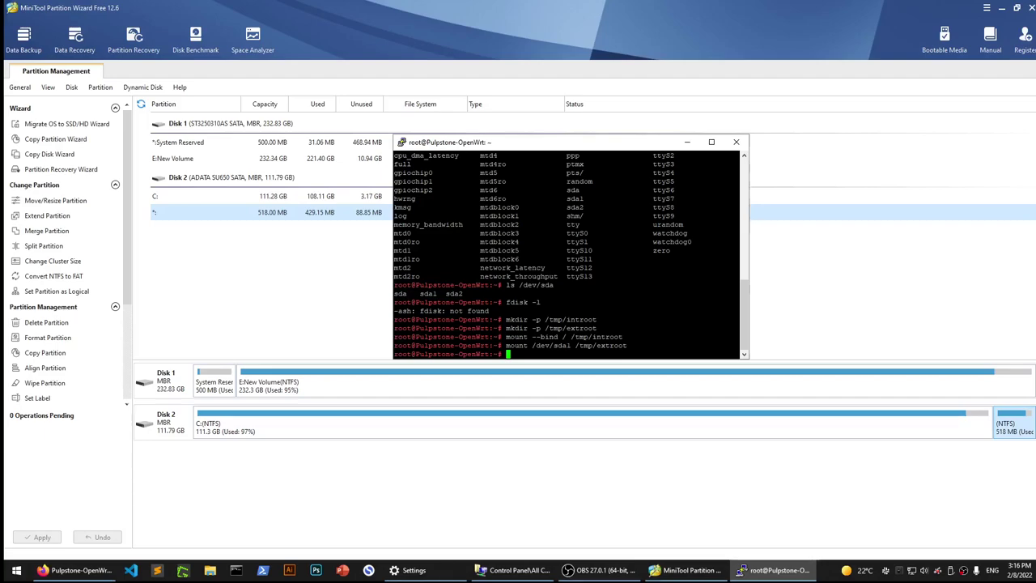
left_click_drag(571, 346, 532, 346)
Copy and run the tar command that copies the root filesystem onto /tmp/extroot.
left_click(99, 577)
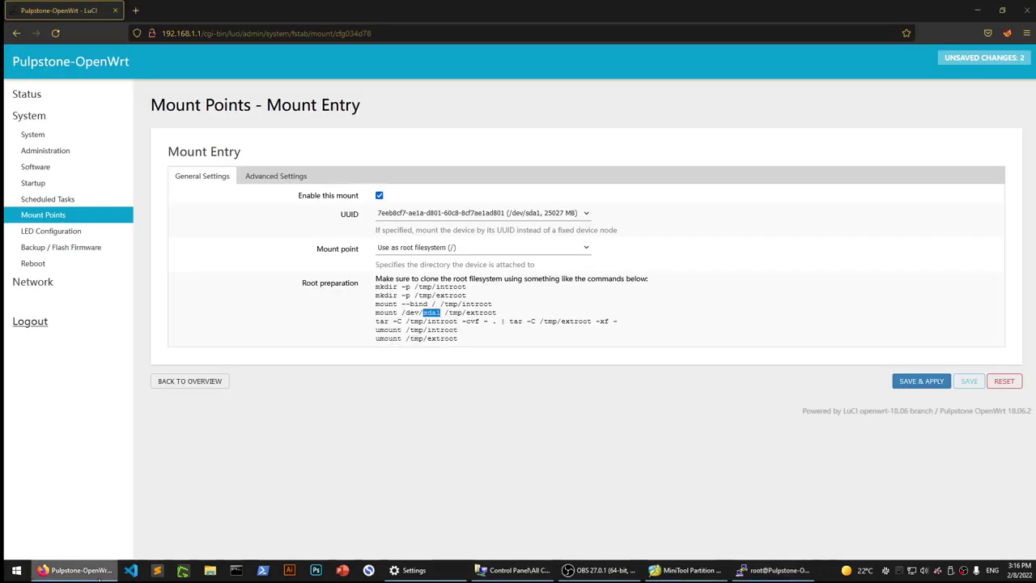
triple_click(448, 321)
right_click(447, 322)
left_click(479, 336)
left_click(773, 570)
key("shift+Insert")
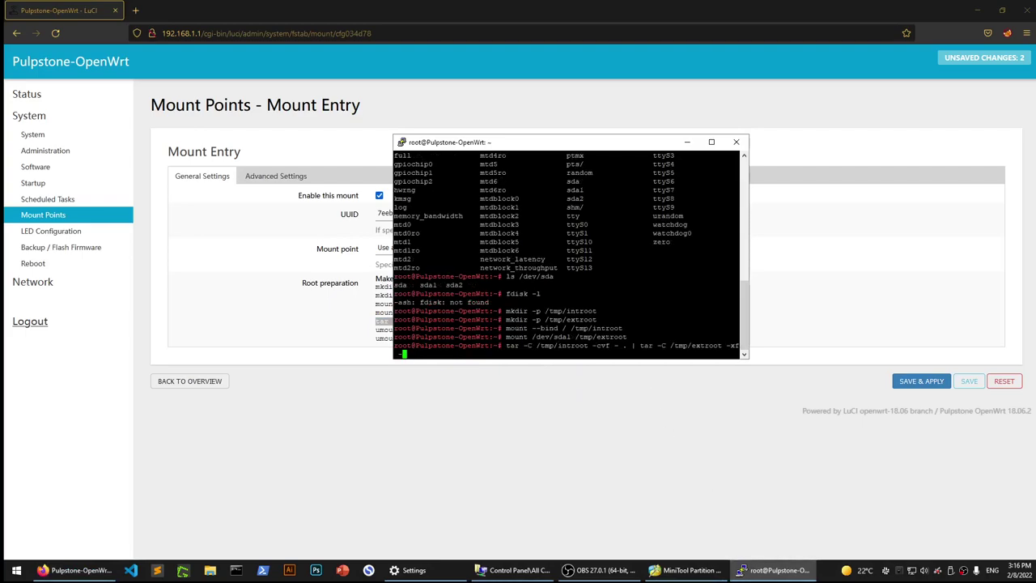
key("Return")
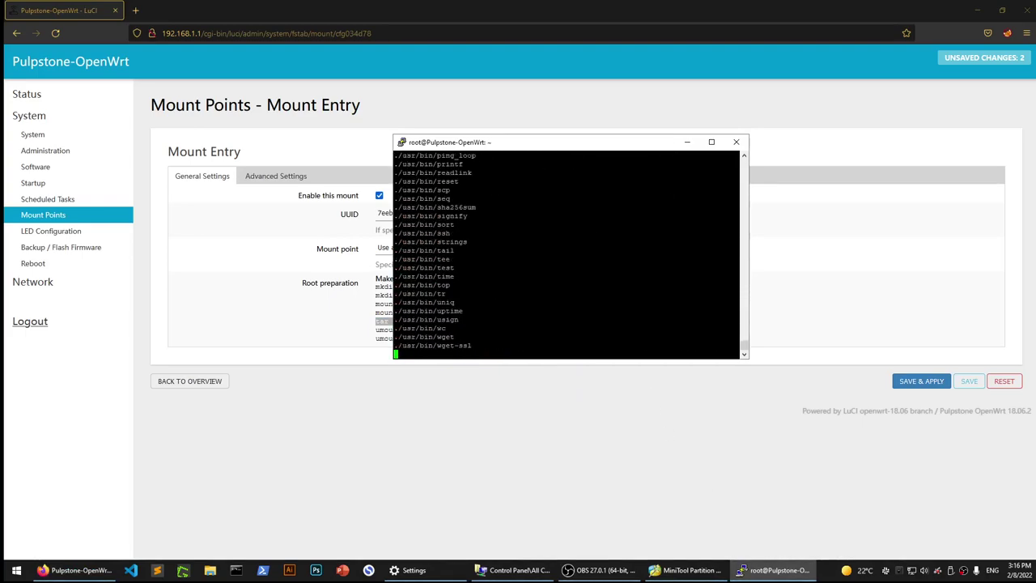
left_click_drag(537, 151, 691, 123)
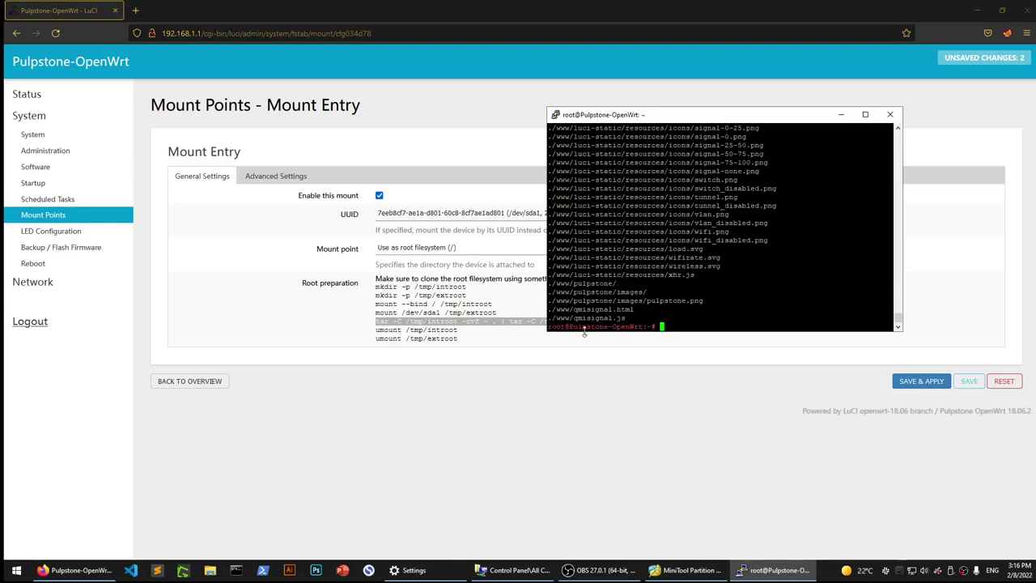
Copy and run 'umount /tmp/introot' in the SSH session.
left_click_drag(458, 330, 376, 330)
right_click(438, 332)
left_click(449, 339)
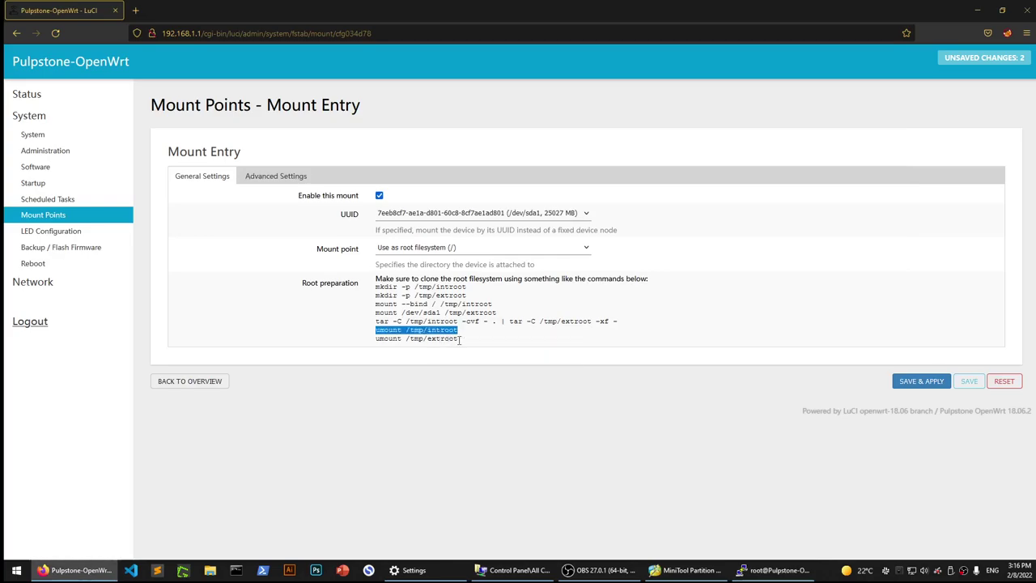
left_click(773, 570)
right_click(732, 316)
key("Return")
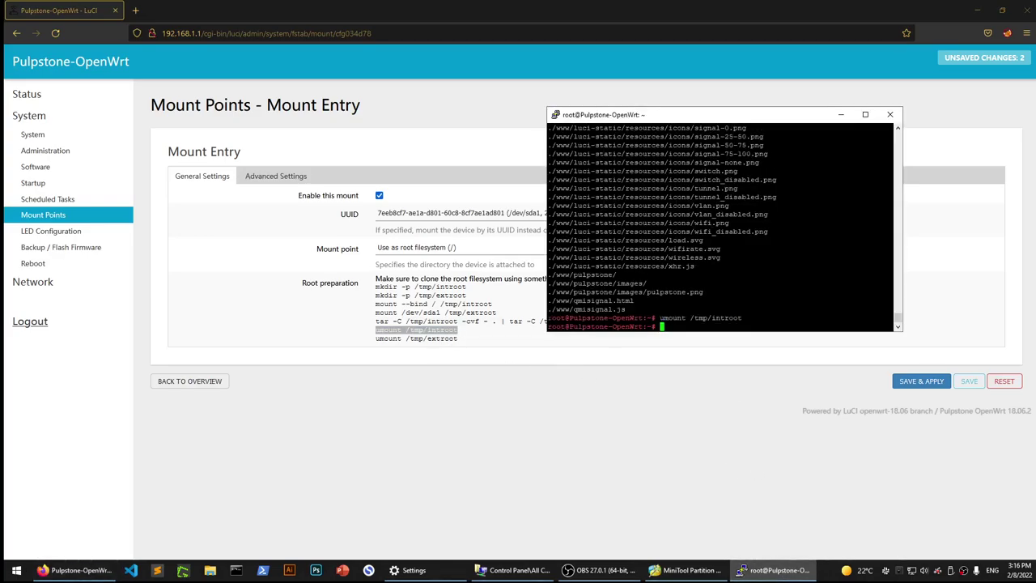
Copy and run 'umount /tmp/extroot', then highlight both umount commands in the terminal.
left_click(457, 339)
left_click_drag(458, 339, 375, 338)
right_click(440, 339)
left_click(452, 349)
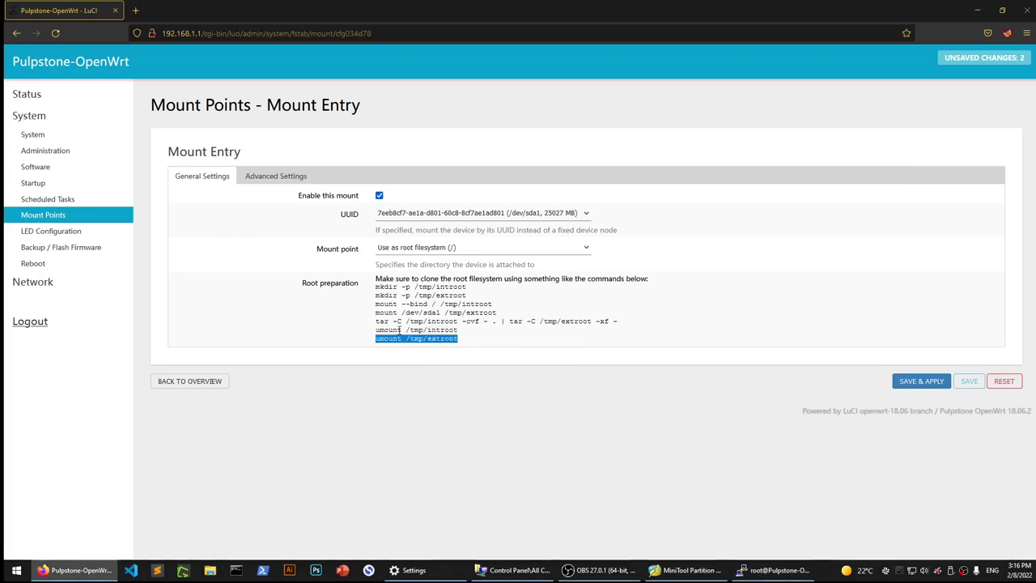
left_click(773, 570)
right_click(777, 322)
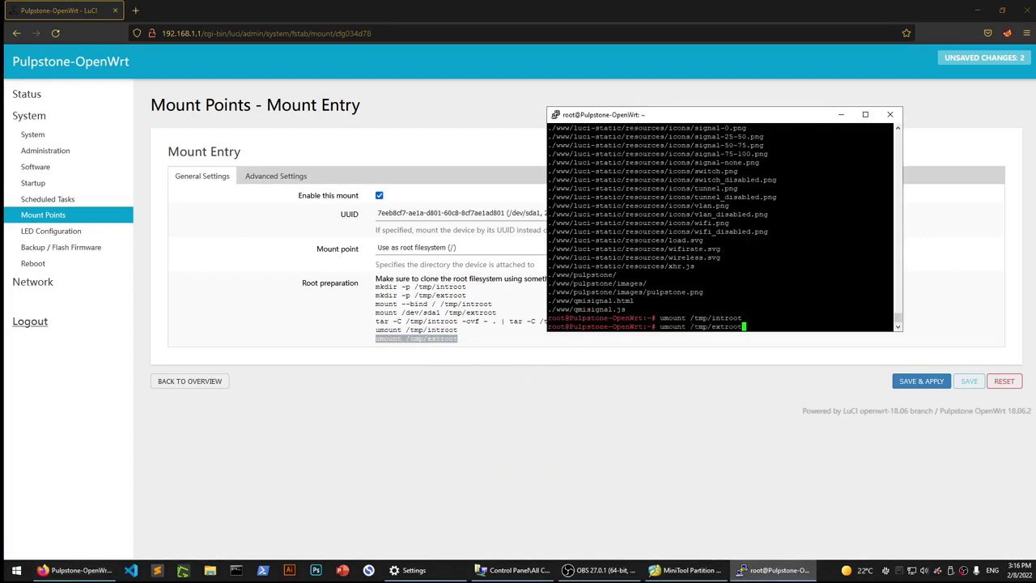
key("Return")
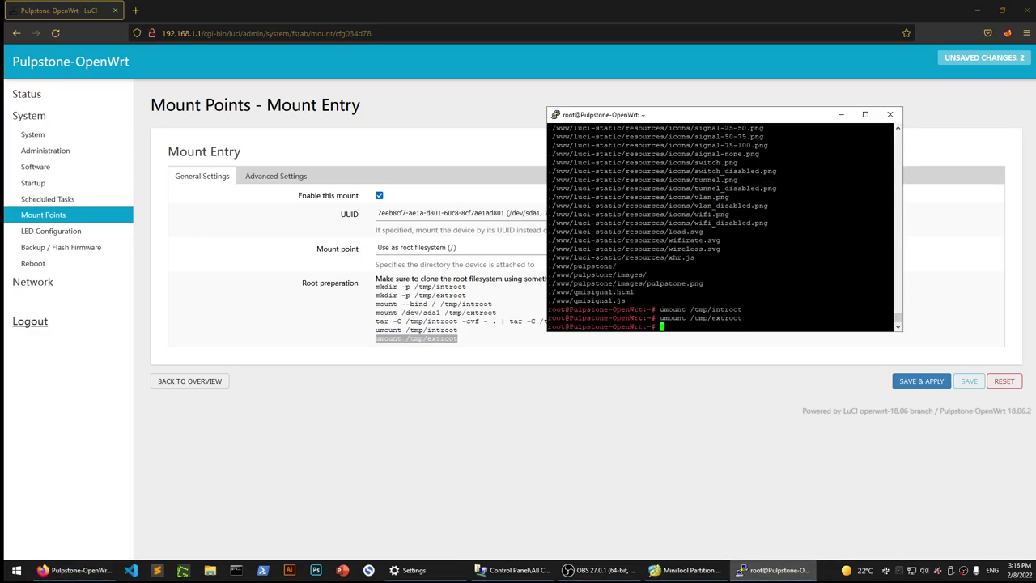
double_click(673, 309)
double_click(674, 318)
left_click(673, 319)
Save and apply the sda1 root mount entry and check the mounted file systems list.
left_click(505, 389)
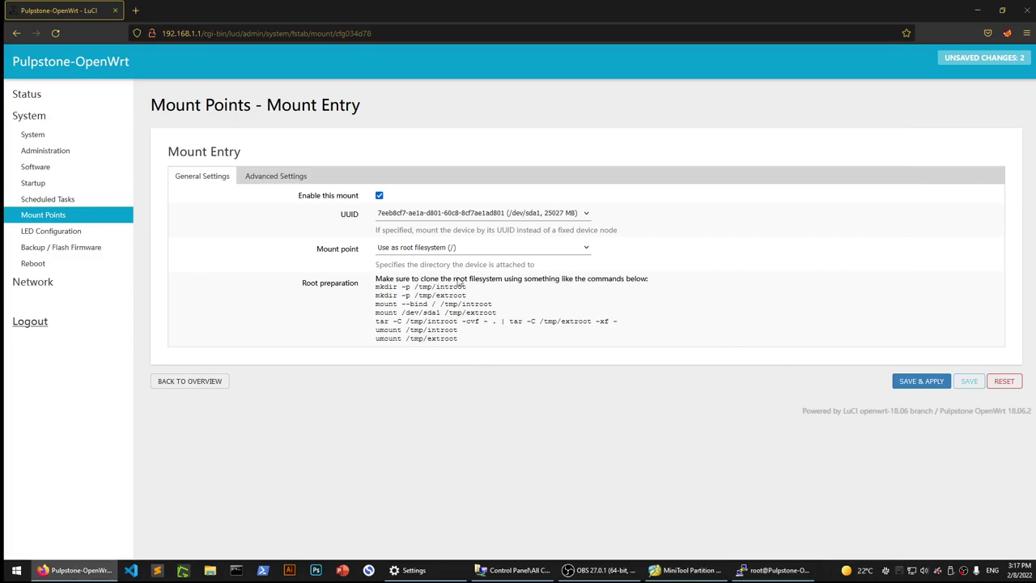
left_click(926, 384)
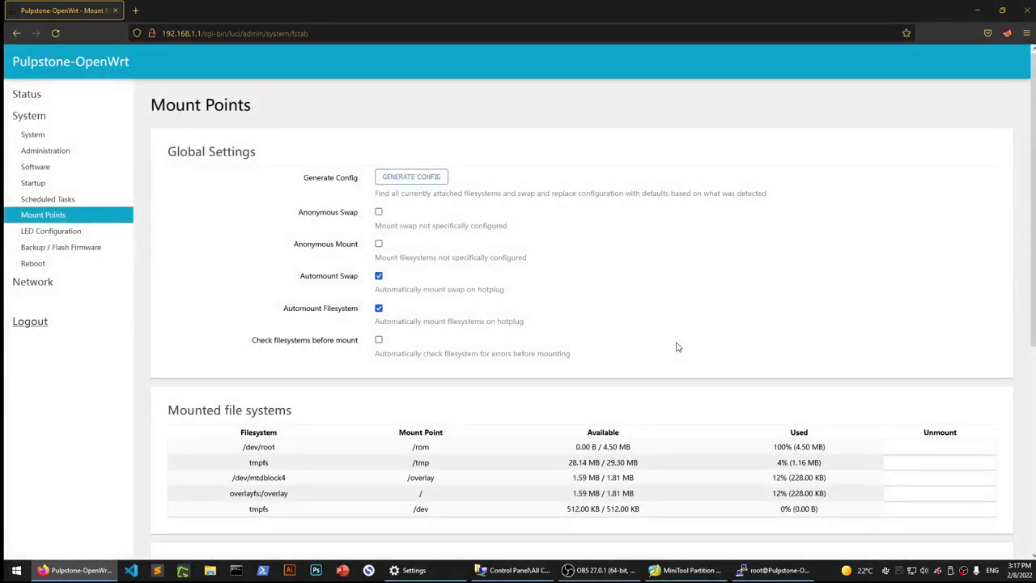
scroll(494, 300, "down", 2)
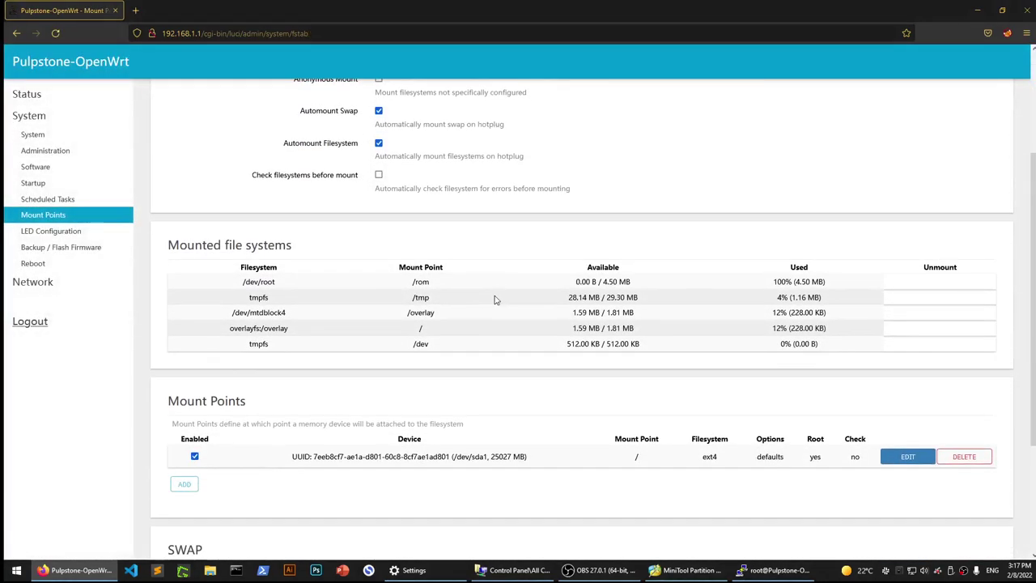
triple_click(188, 246)
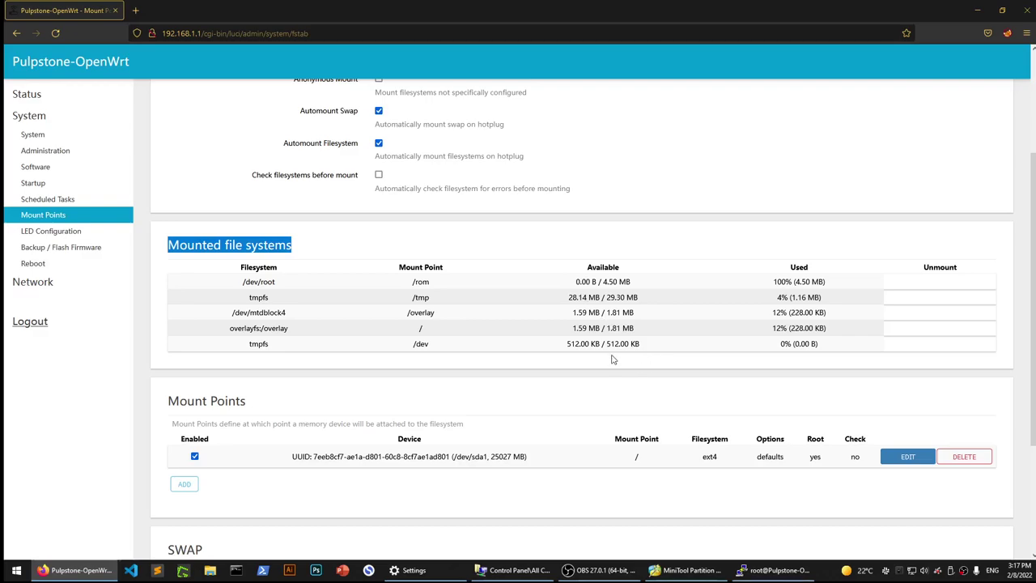
Open Status > Overview and scroll through it.
left_click(35, 100)
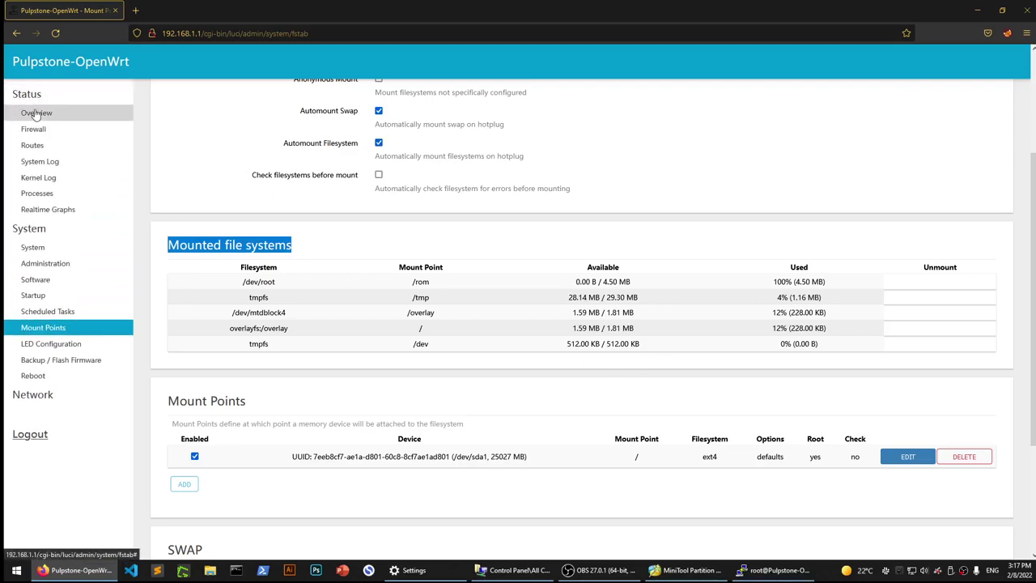
left_click(36, 113)
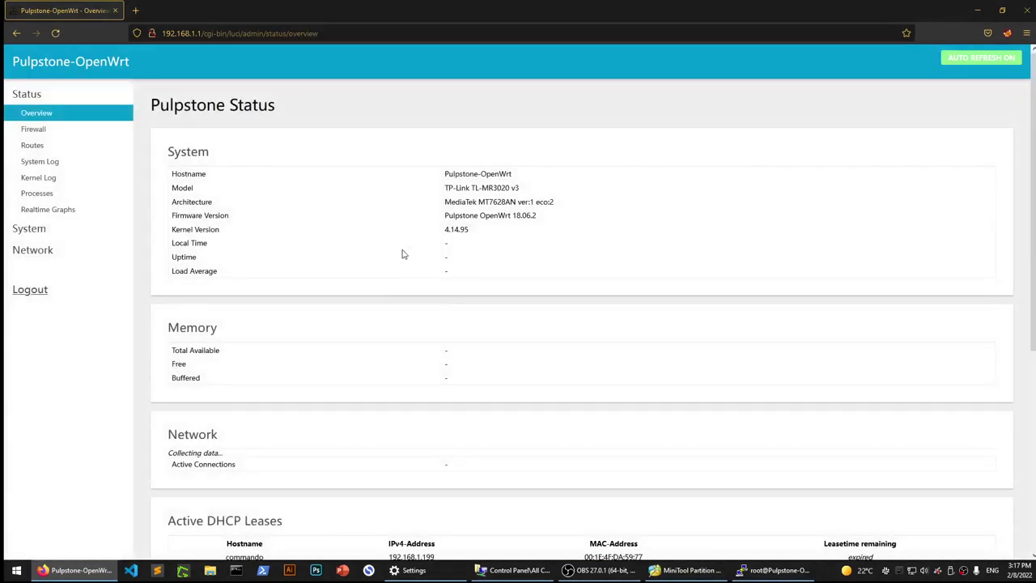
scroll(403, 253, "down", 1)
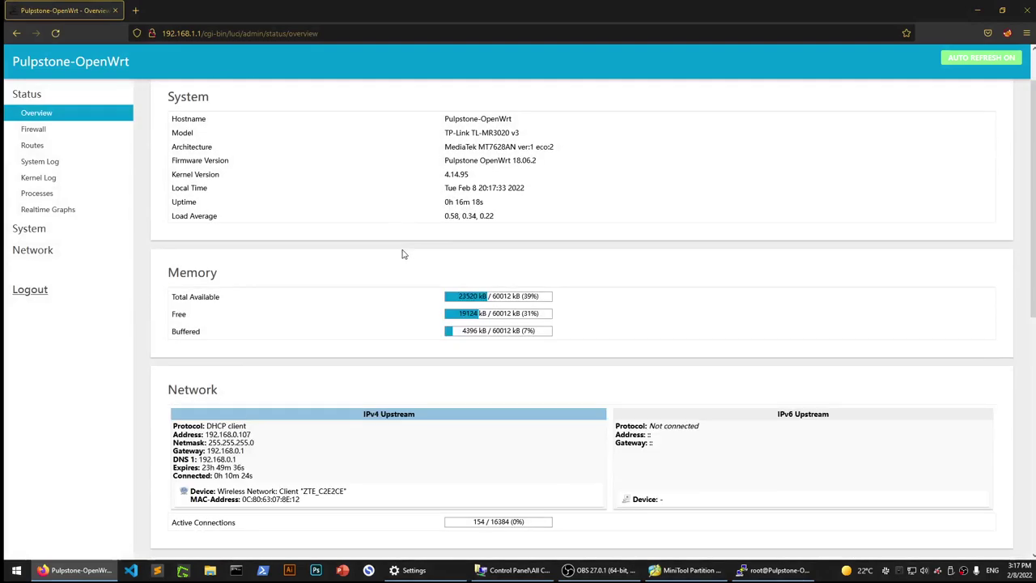
scroll(403, 252, "down", 1)
scroll(241, 254, "down", 8)
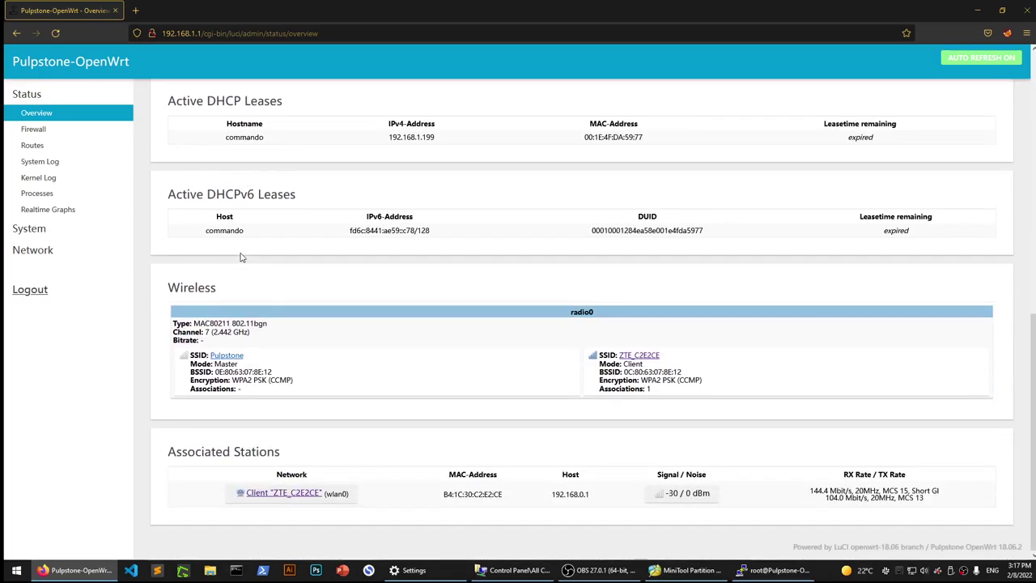
left_click(58, 229)
Perform a reboot from System > Reboot and close the disconnected PuTTY session.
left_click(53, 378)
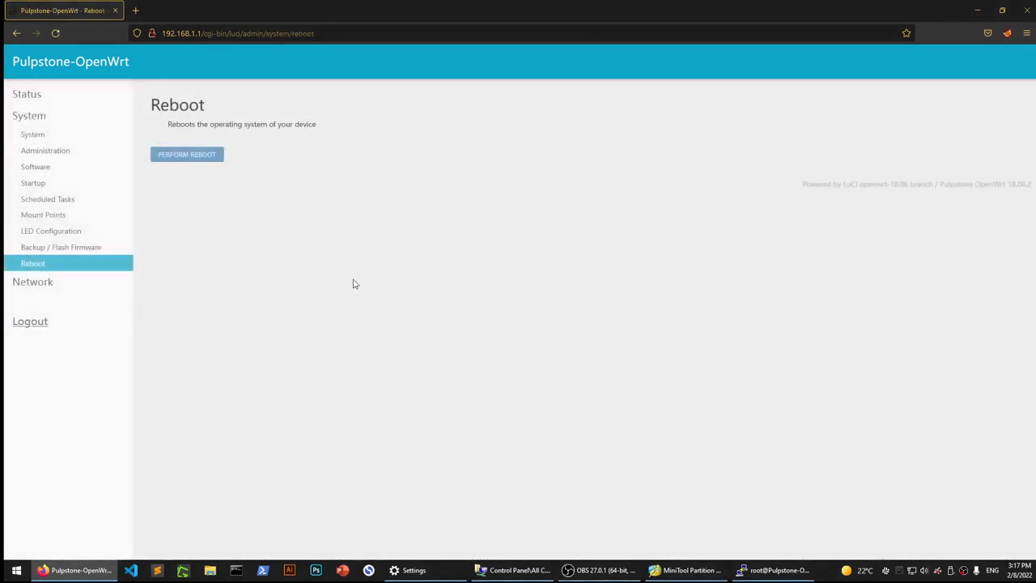
left_click(194, 159)
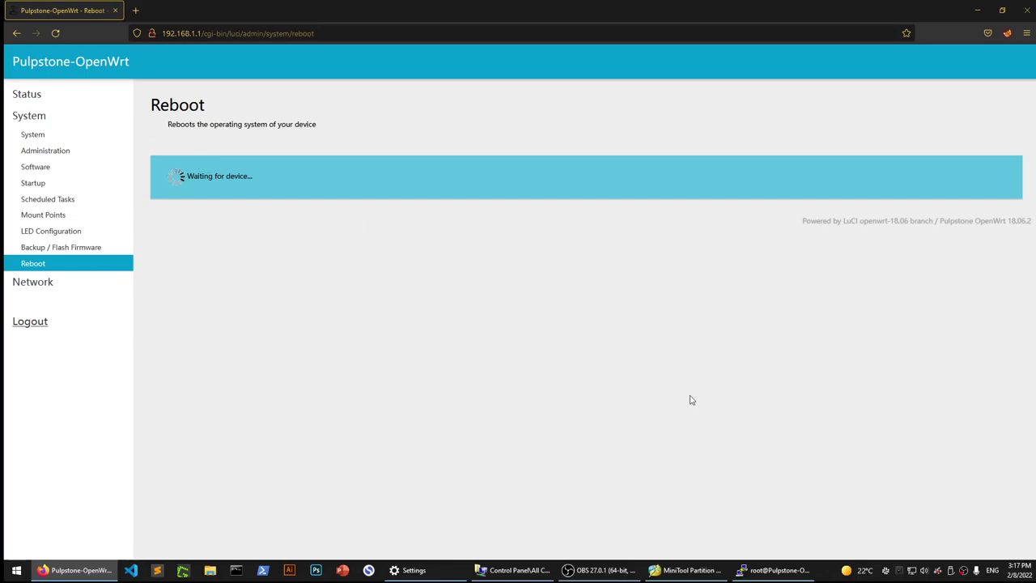
left_click(775, 570)
left_click(611, 326)
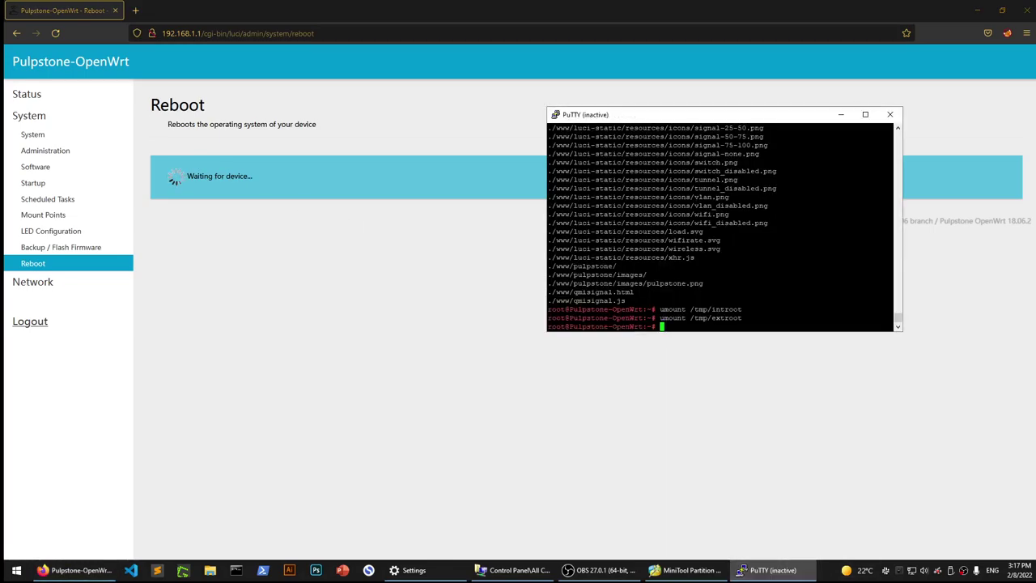
left_click(898, 119)
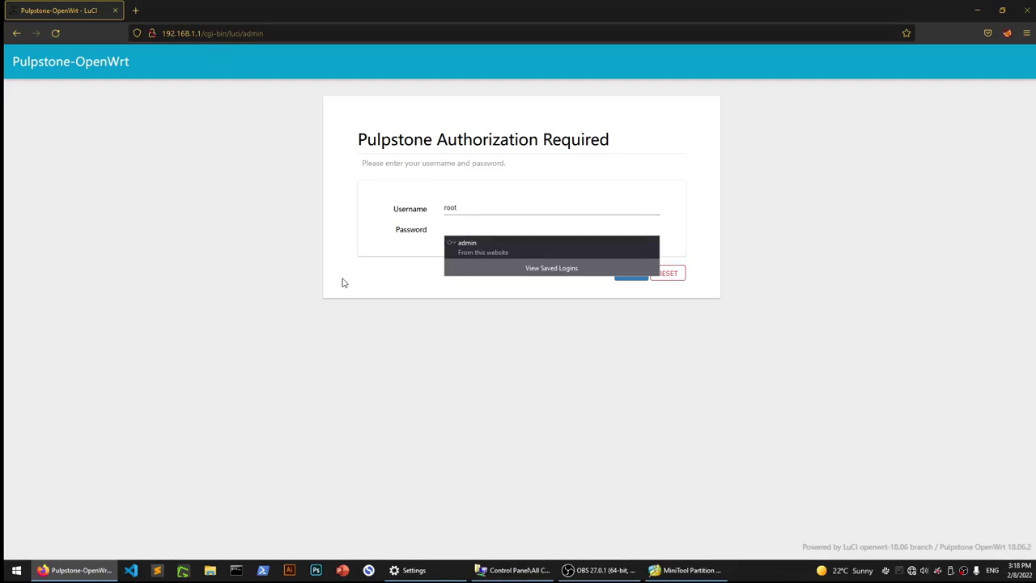
Log back in with the root password, declining to save it in the browser.
type("adm")
key("Return")
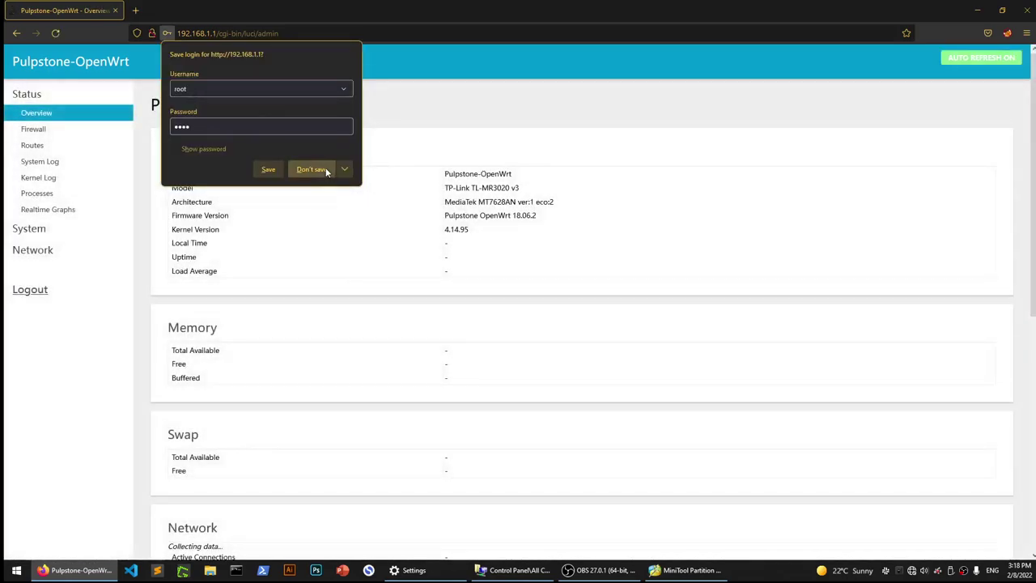
left_click(326, 170)
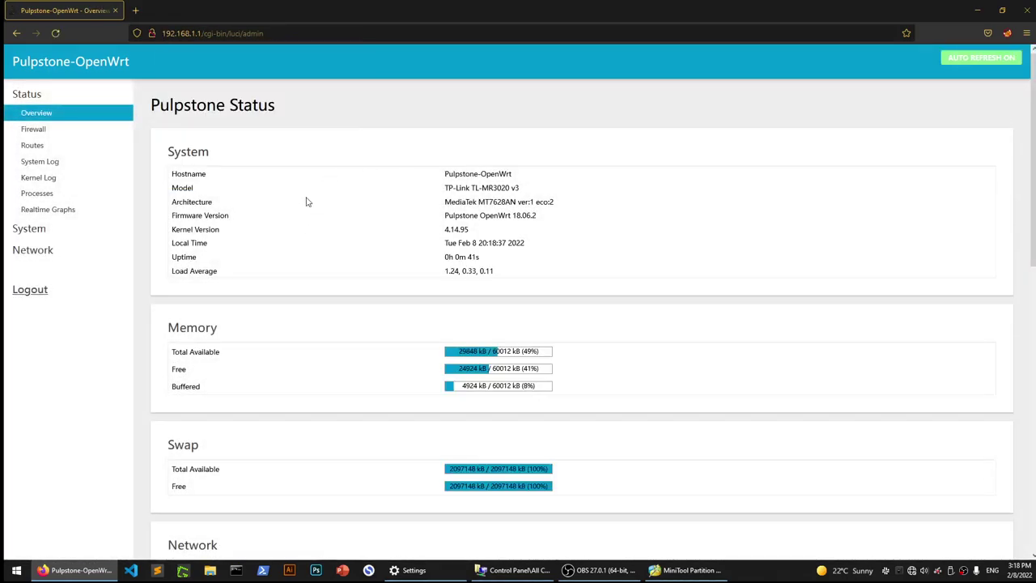
Confirm 2097148 kB swap in the Overview memory section, then open System > Mount Points.
scroll(306, 202, "down", 1)
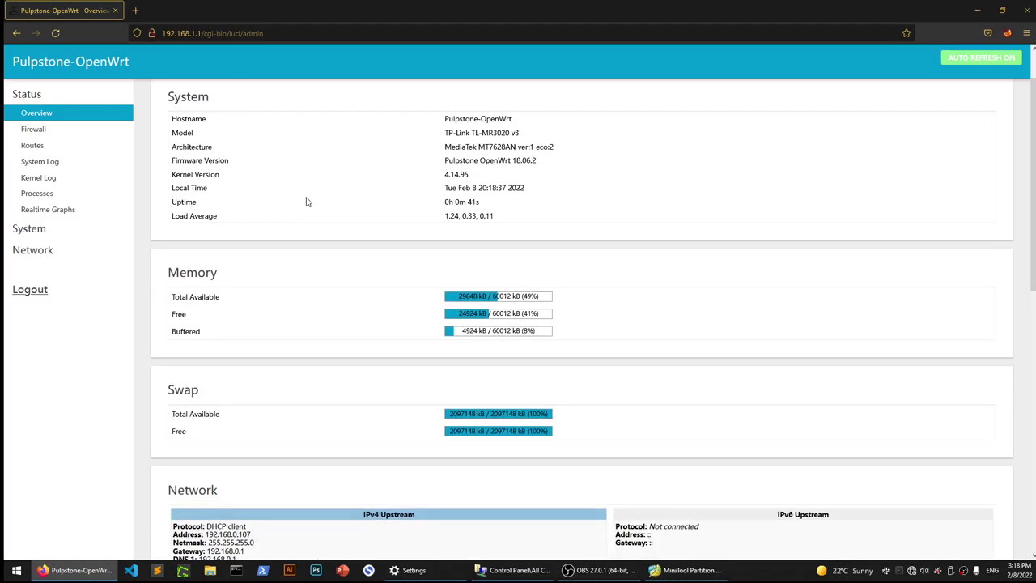
double_click(180, 275)
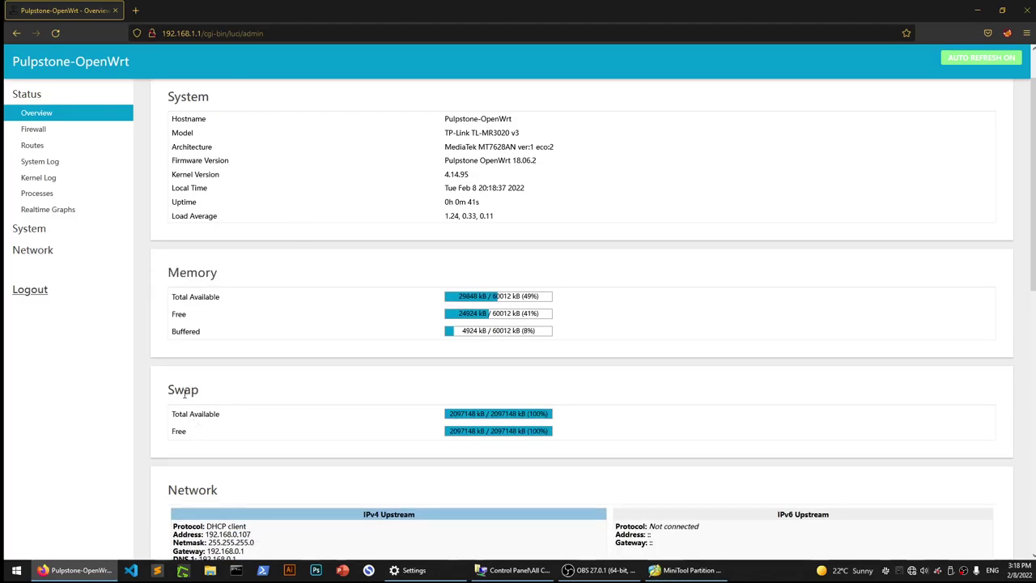
double_click(183, 391)
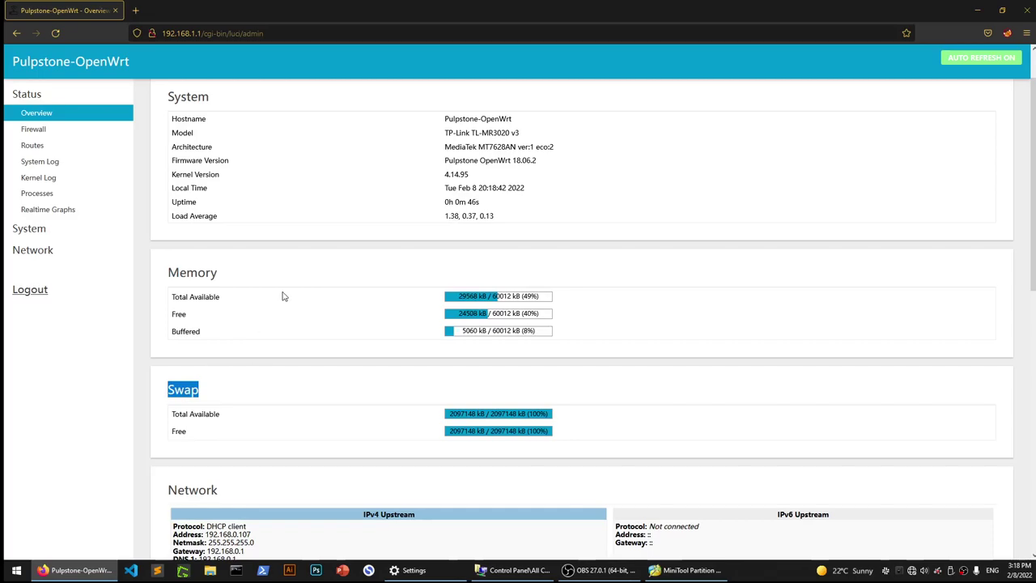
scroll(284, 296, "down", 3)
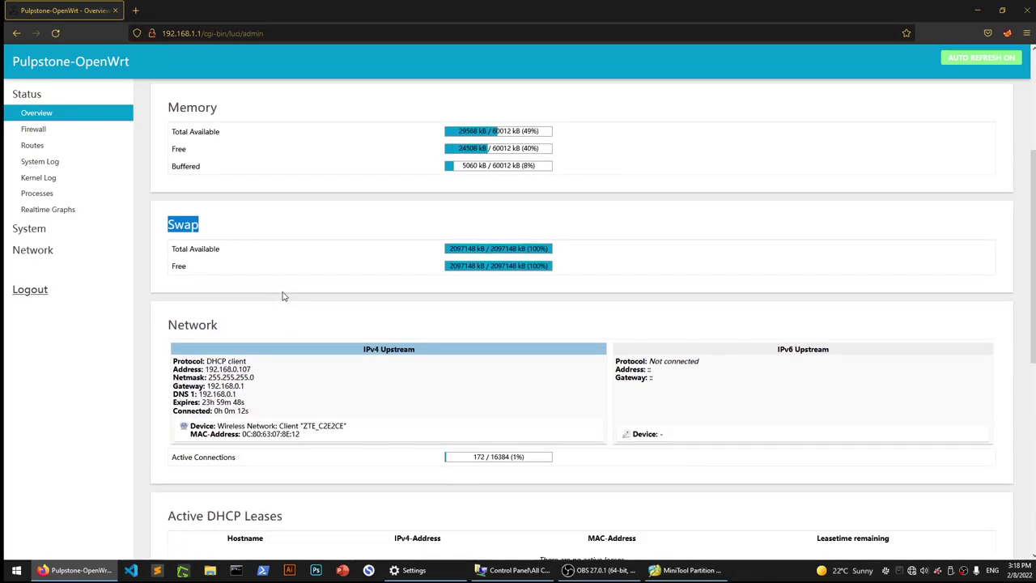
scroll(283, 296, "up", 3)
left_click(29, 228)
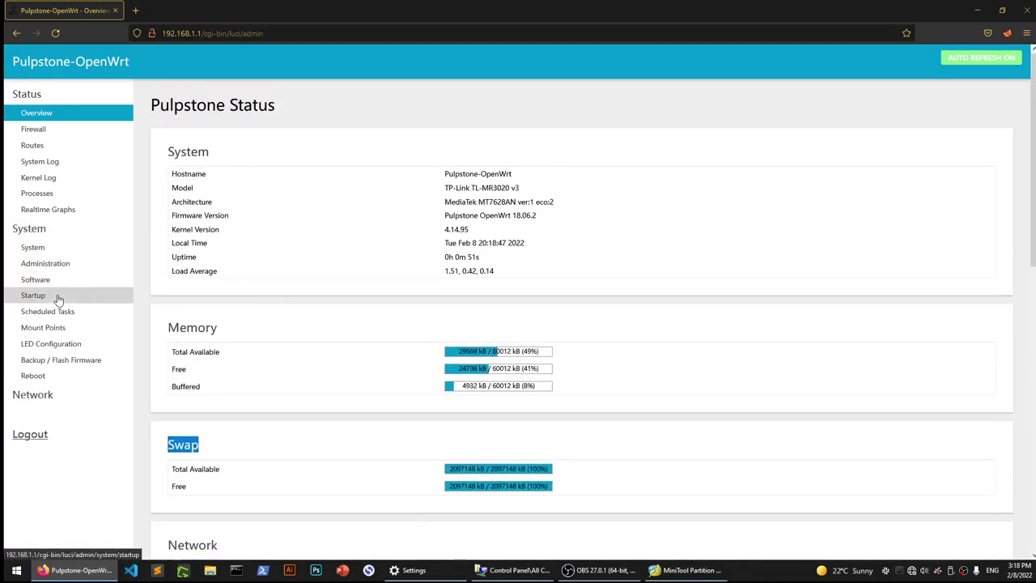
left_click(64, 329)
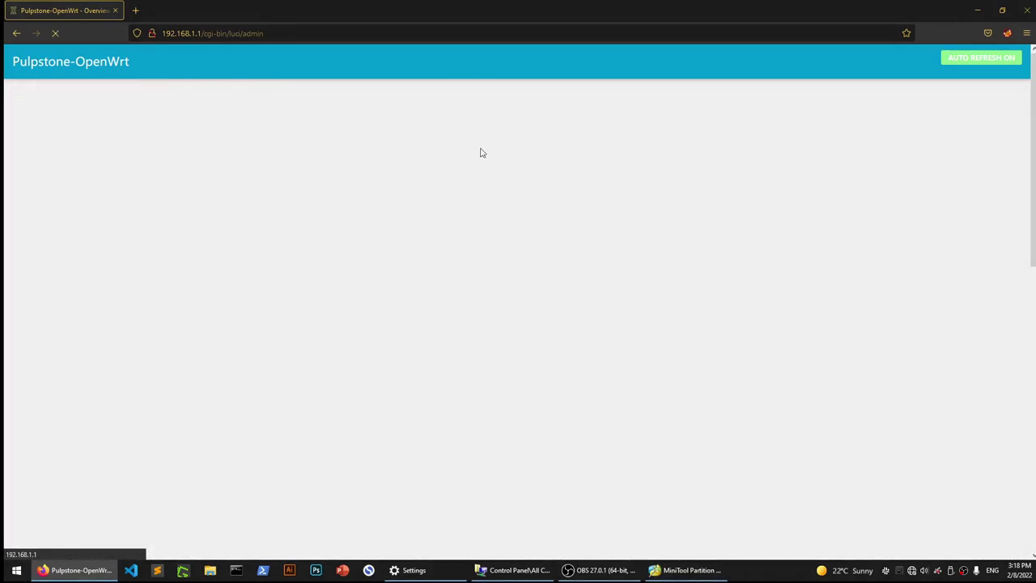